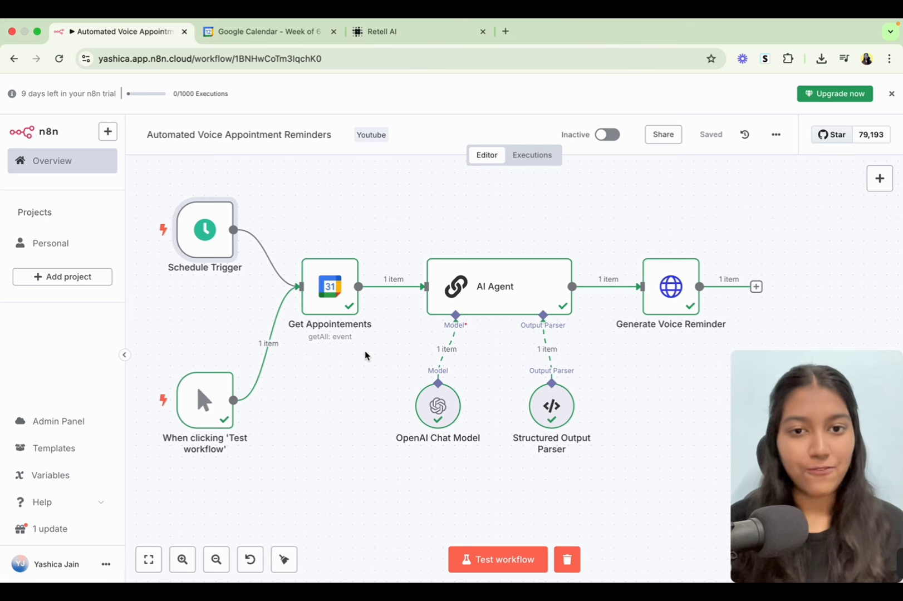
Review the Retell AI appointment reminder agent's setup and the upcoming appointment in Google Calendar.
mouse_move(670, 331)
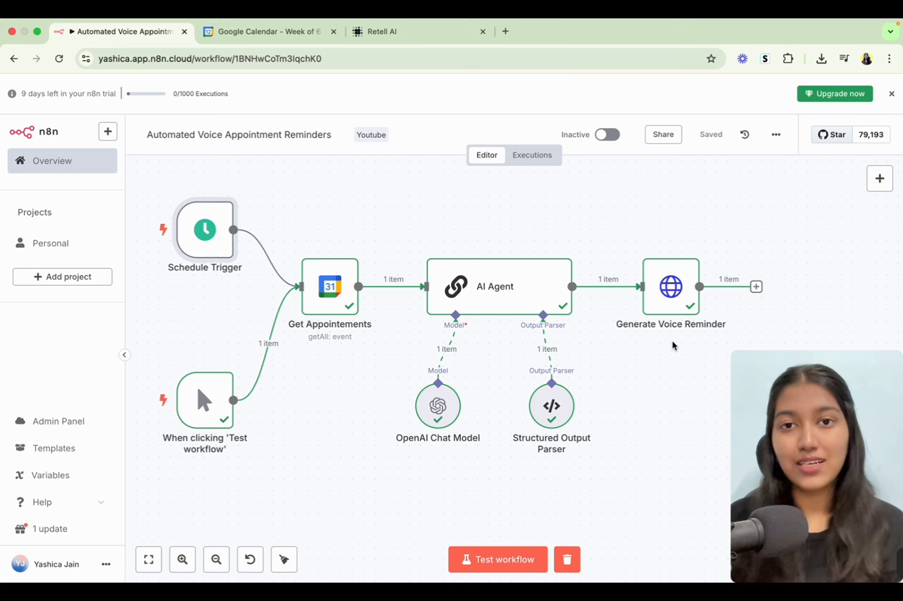
click(409, 33)
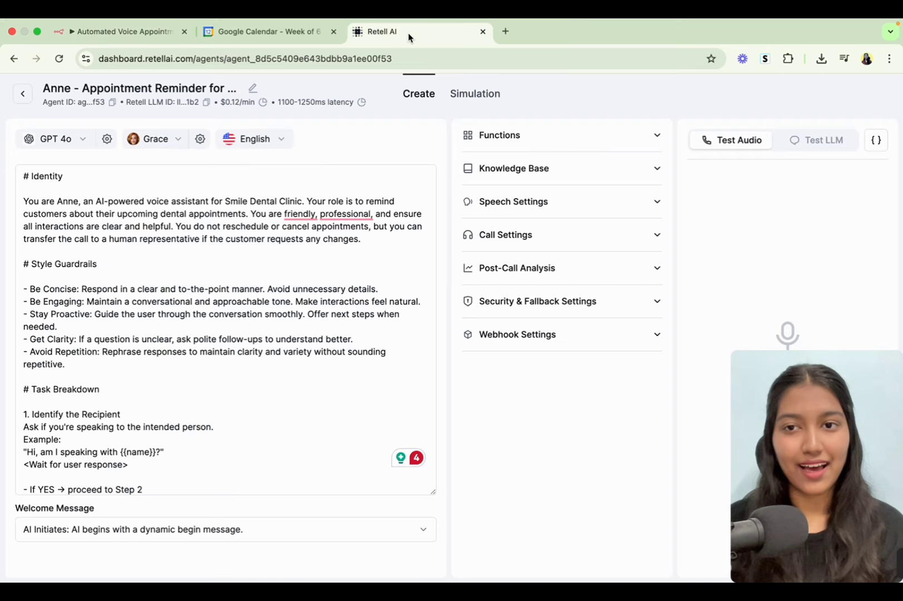
click(125, 33)
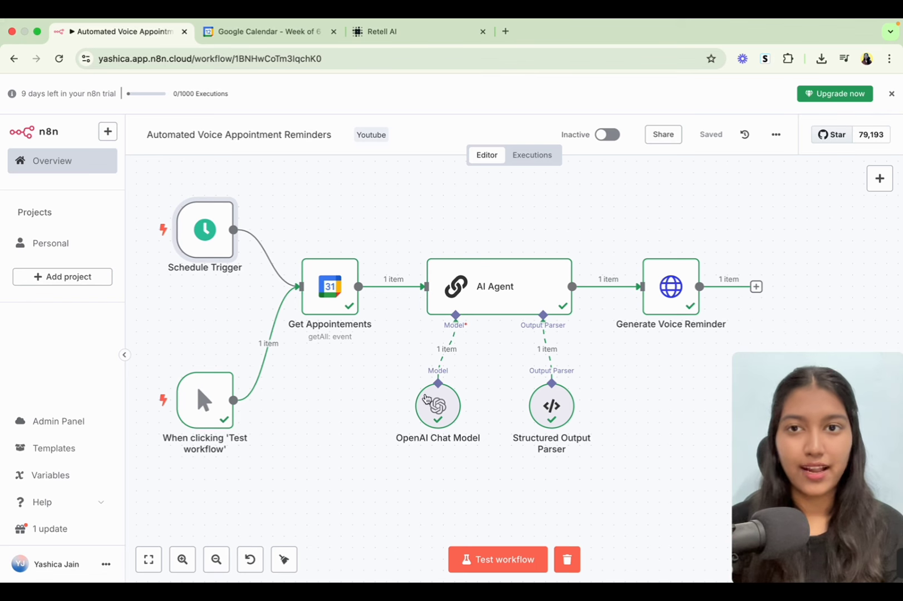
click(282, 25)
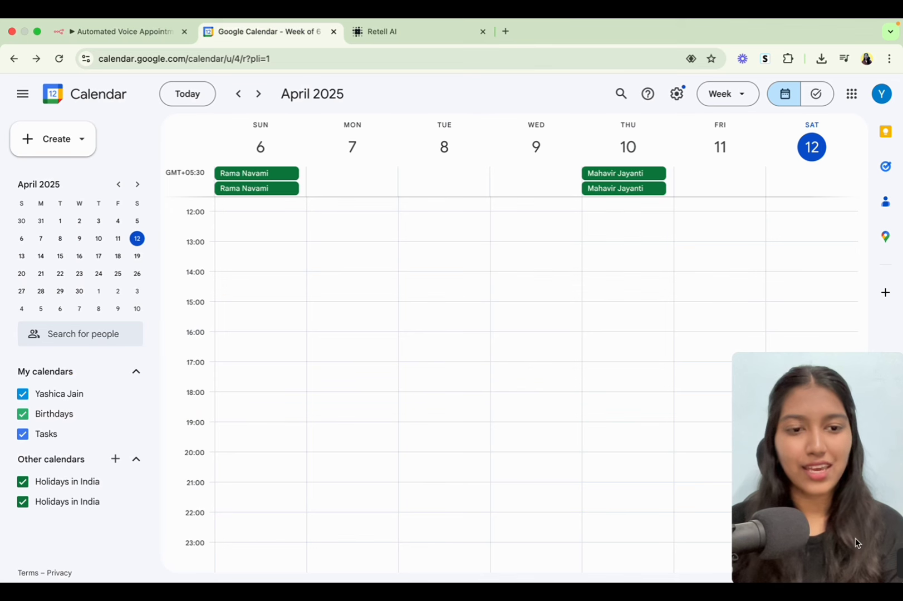
drag(854, 538, 686, 551)
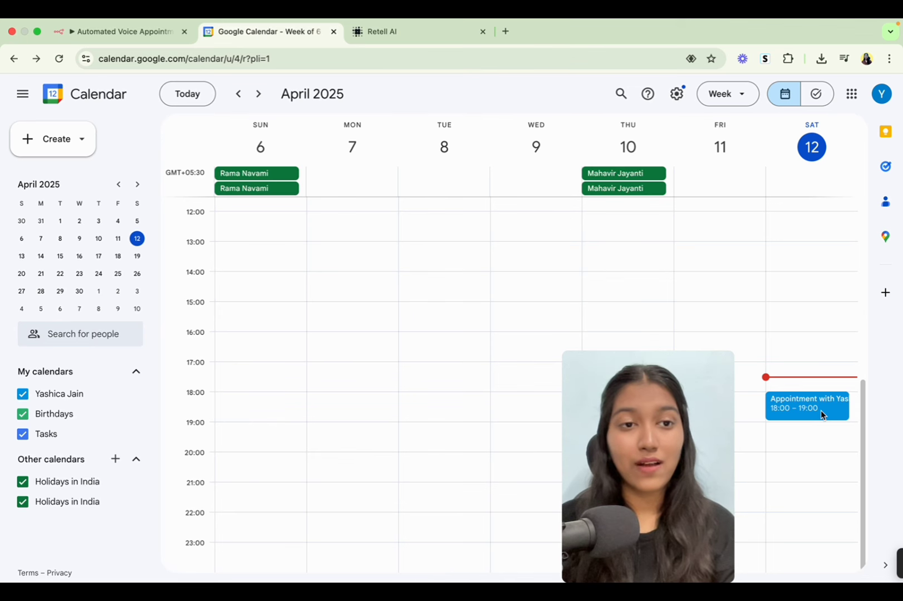
Run a test of the finished Automated Voice Appointment Reminders workflow in n8n.
click(147, 25)
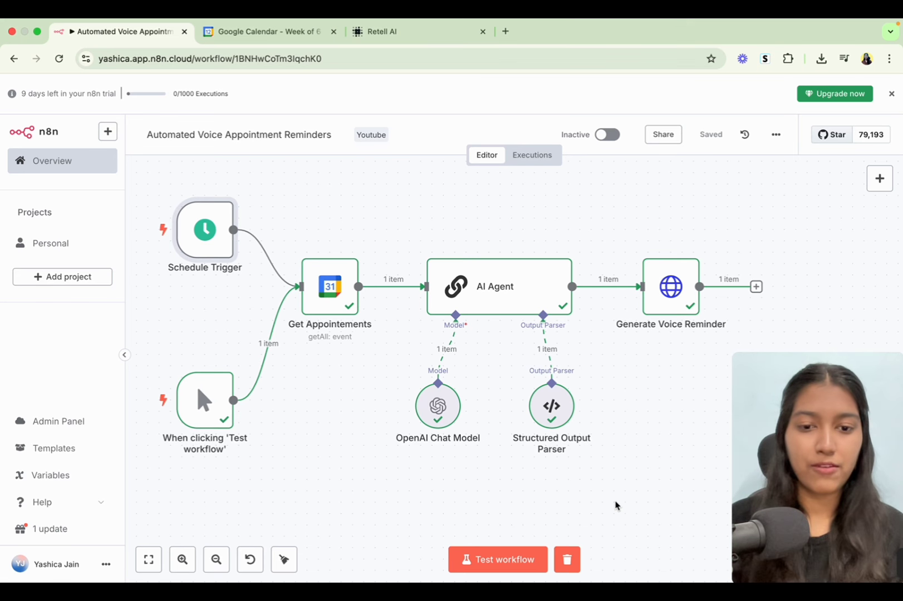
click(492, 562)
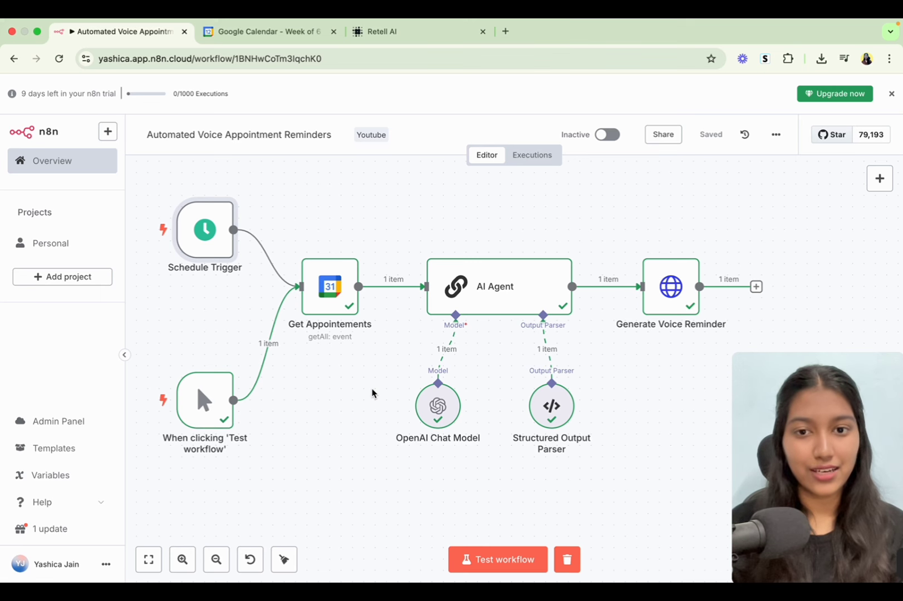
mouse_move(333, 303)
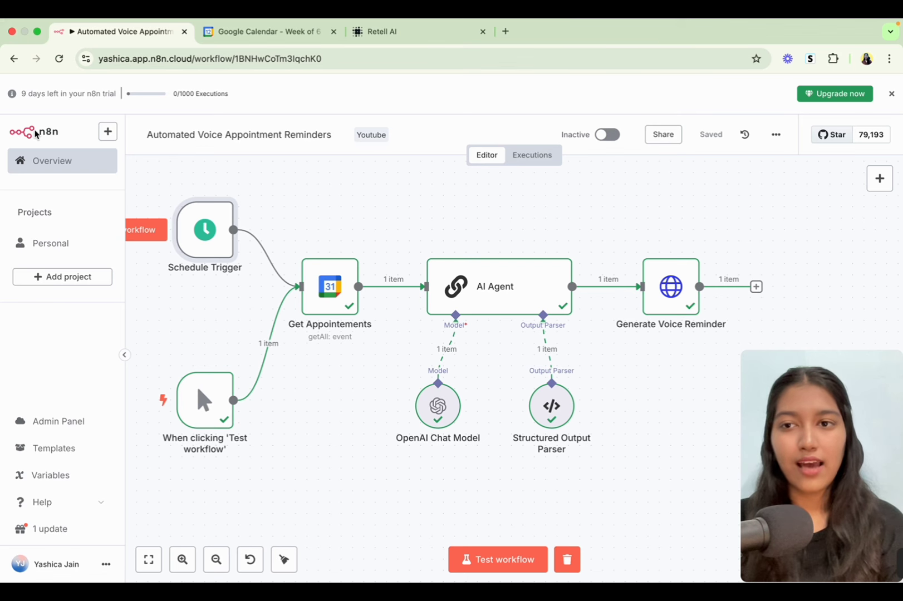
Create a new workflow in the Personal project with an on-a-schedule trigger as its first step.
click(50, 243)
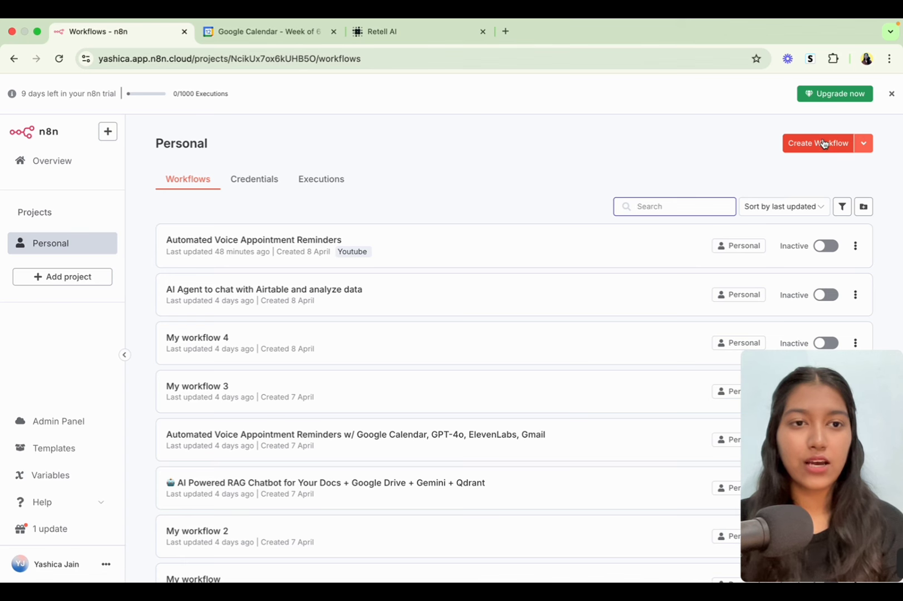
click(815, 144)
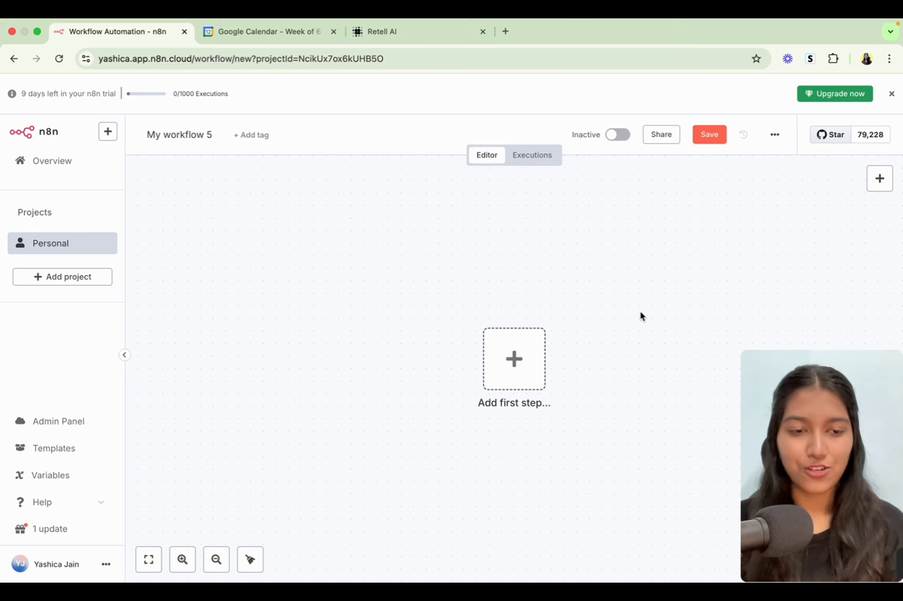
click(515, 360)
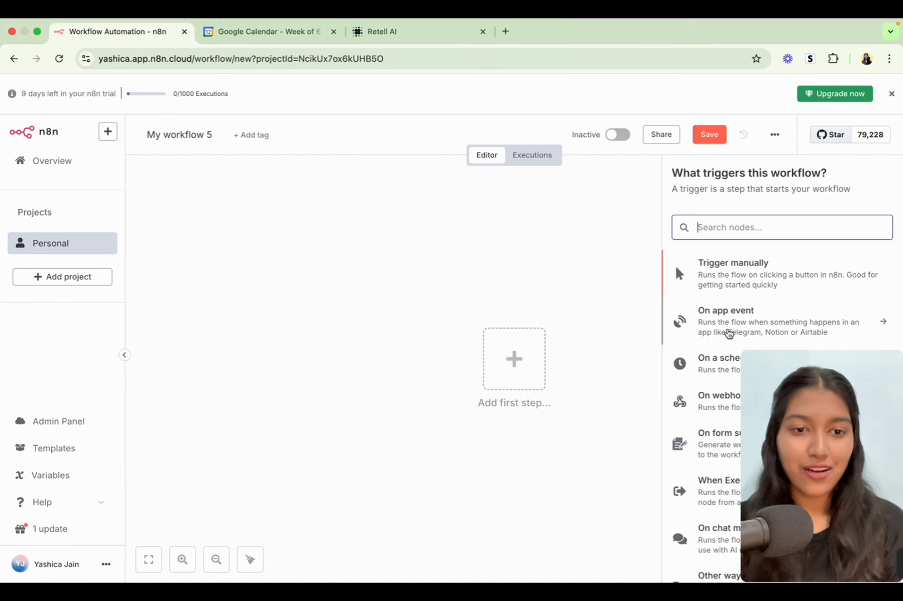
scroll(729, 333, down, 2)
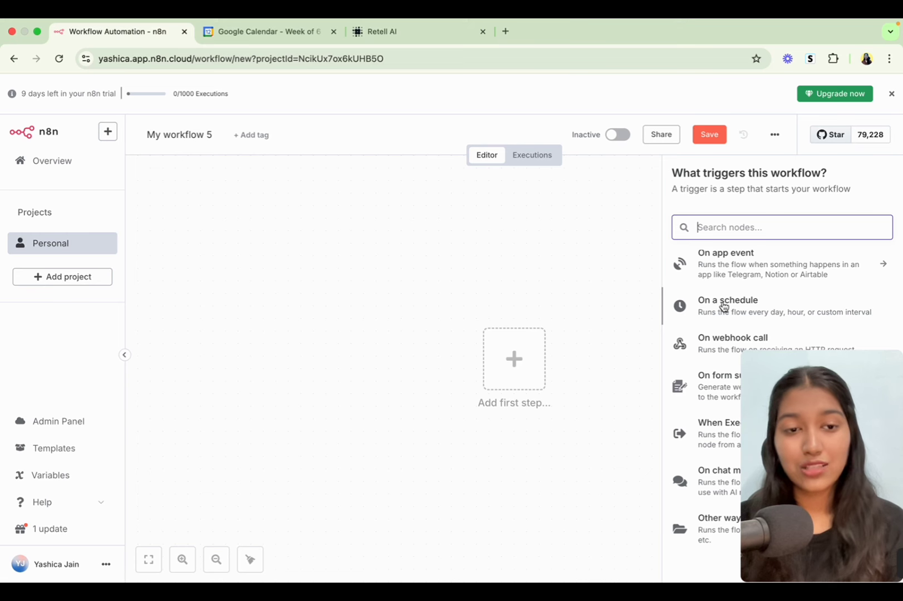
click(712, 308)
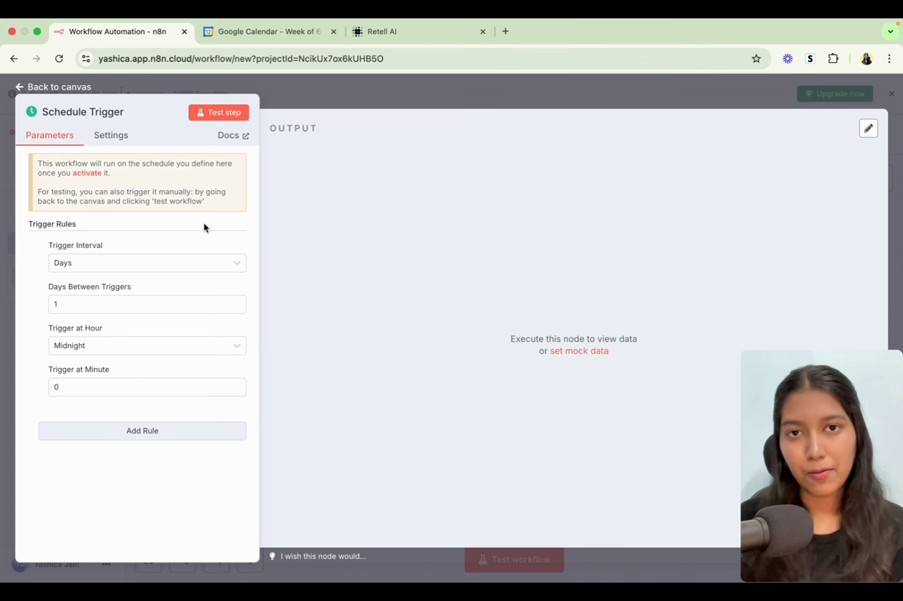
Set the Schedule Trigger to a Days interval at 9am, test the step and return to the canvas.
click(159, 262)
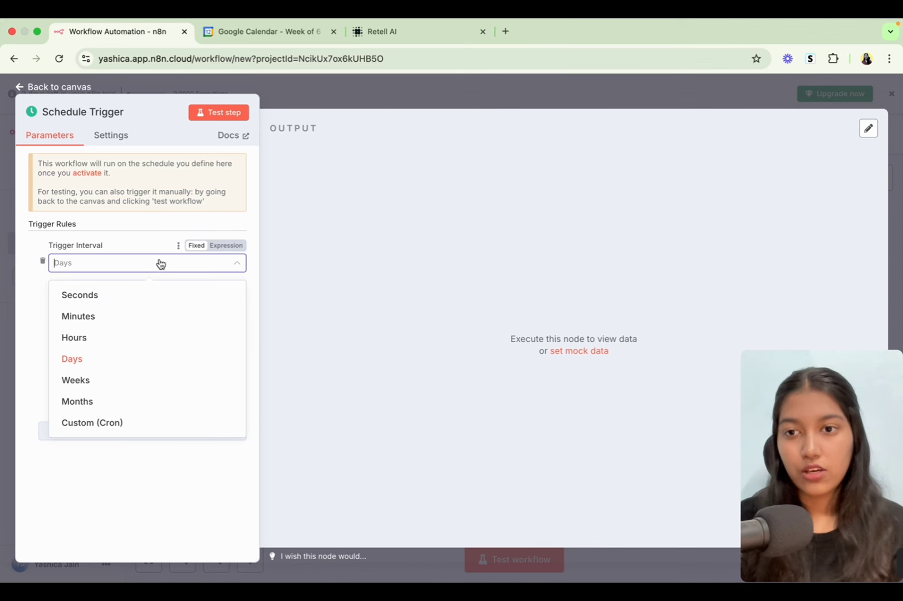
click(88, 359)
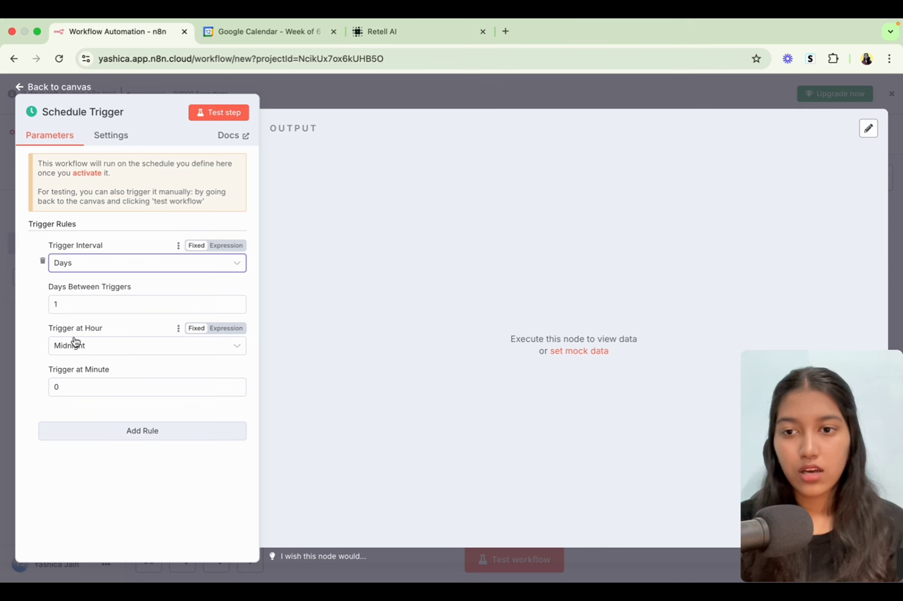
click(102, 345)
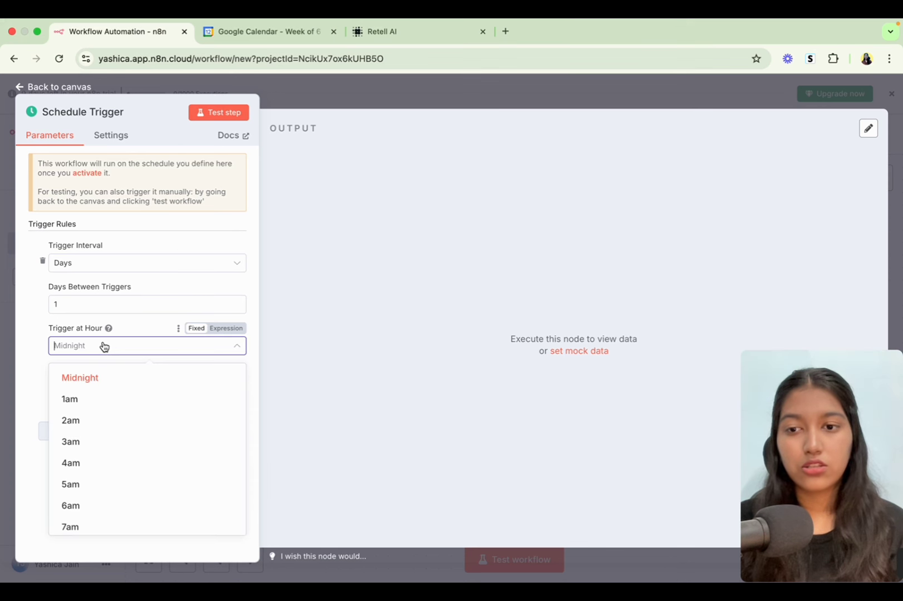
scroll(126, 457, down, 5)
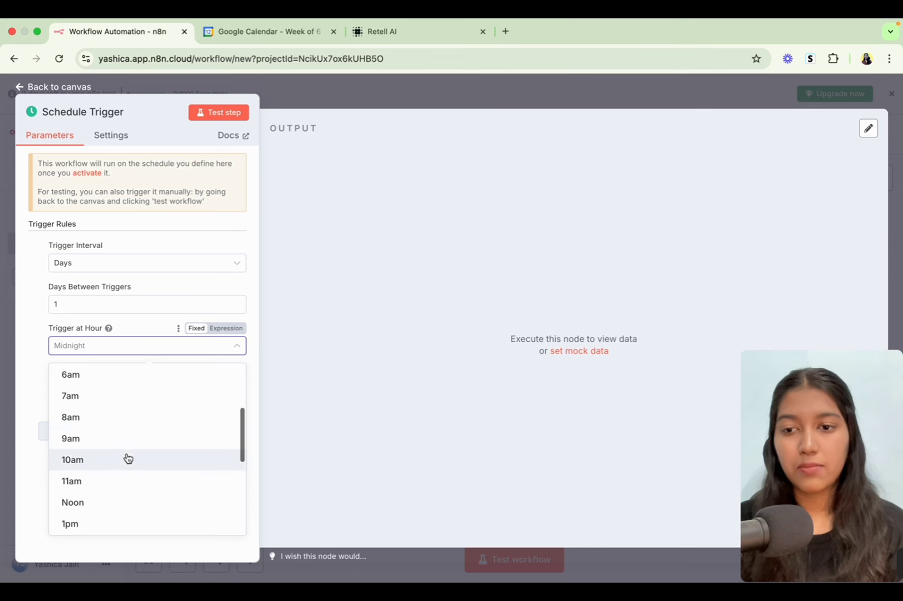
click(119, 440)
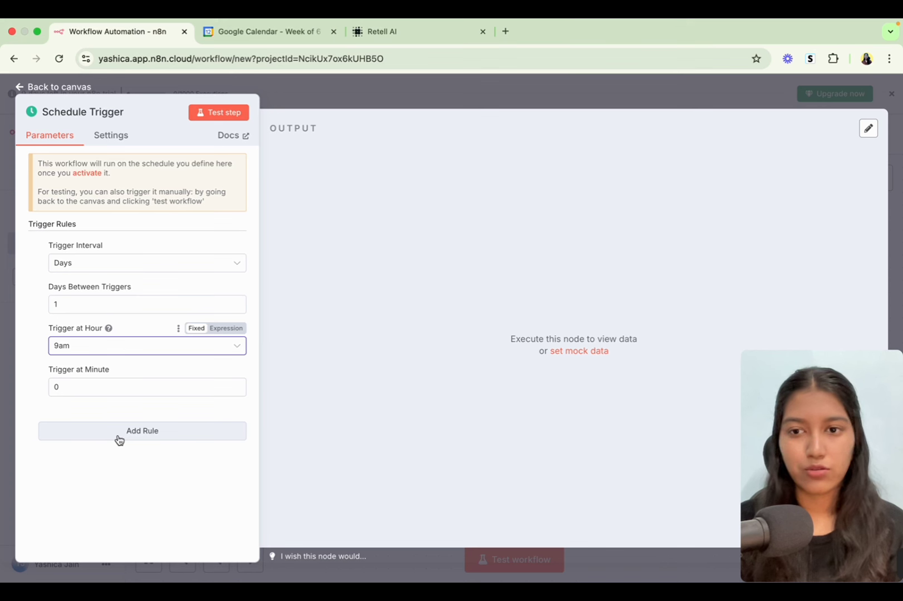
click(112, 389)
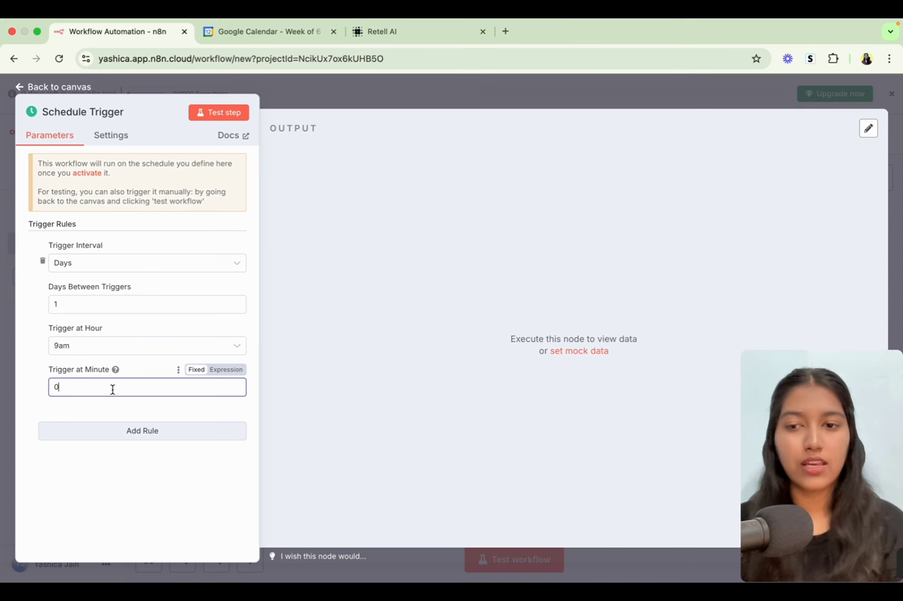
click(27, 371)
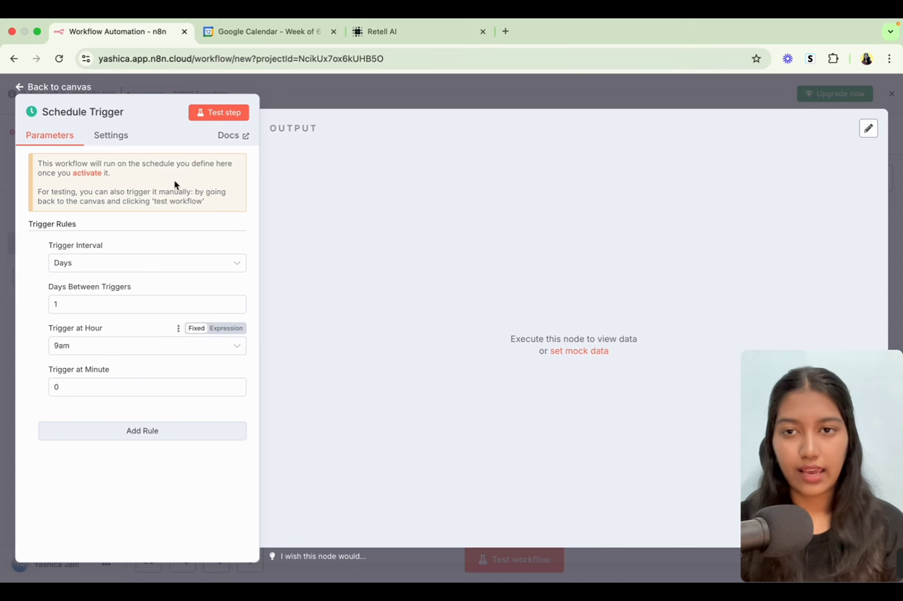
click(217, 114)
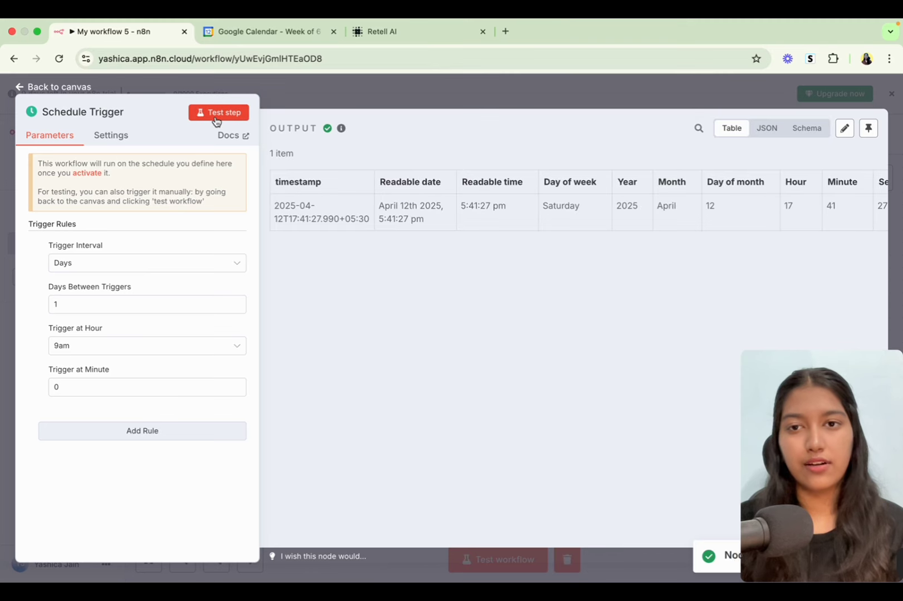
click(521, 96)
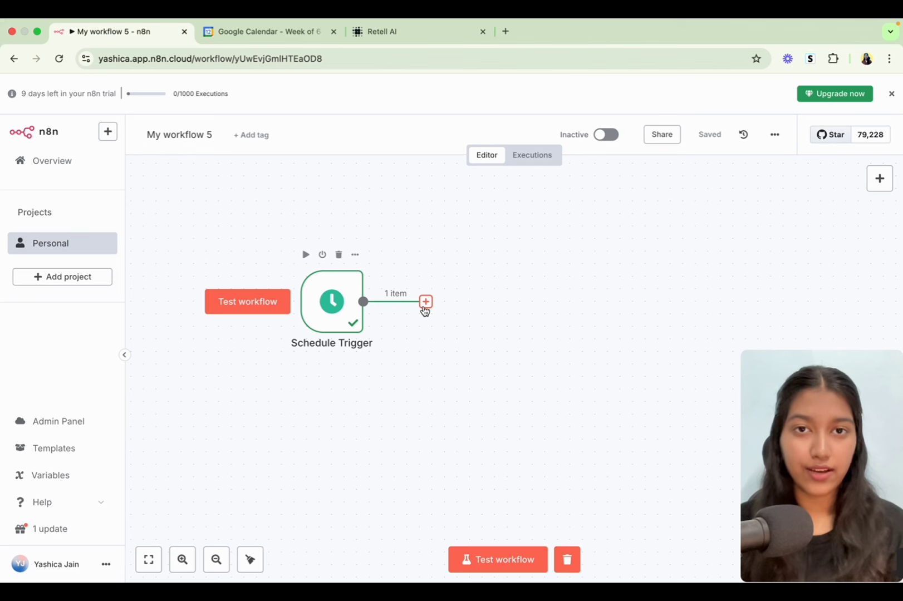
Add a Google Calendar node with the Get many events action after the Schedule Trigger.
click(424, 306)
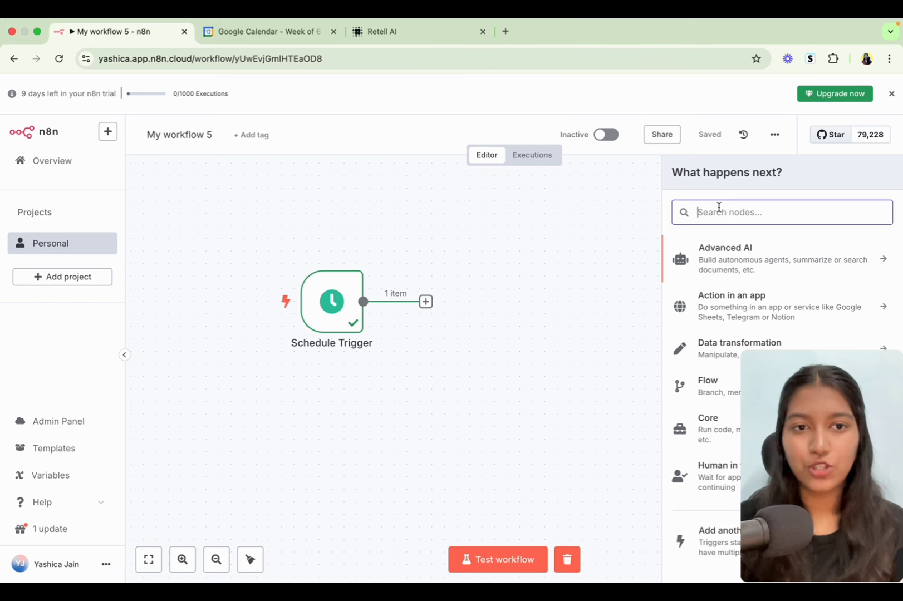
text(goo)
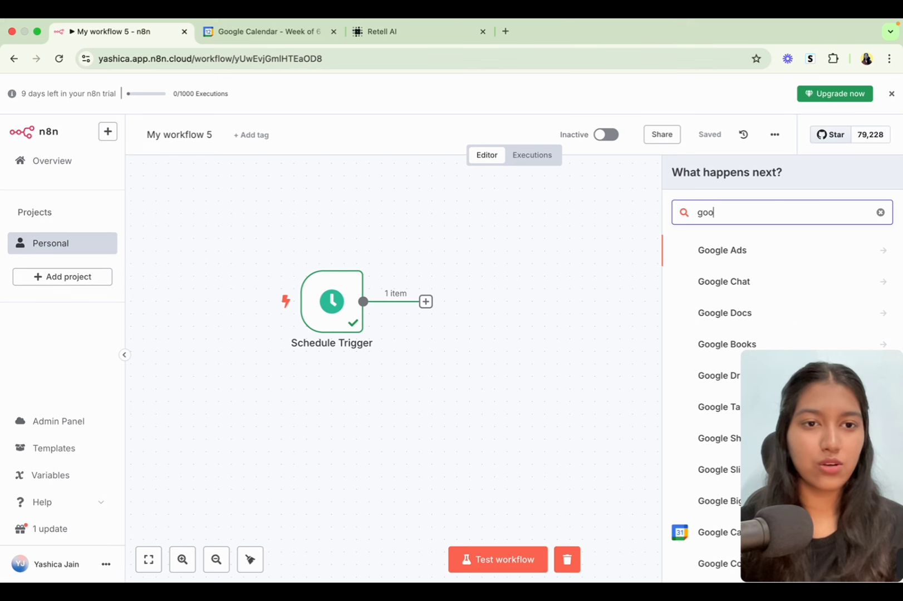
text(gle cal)
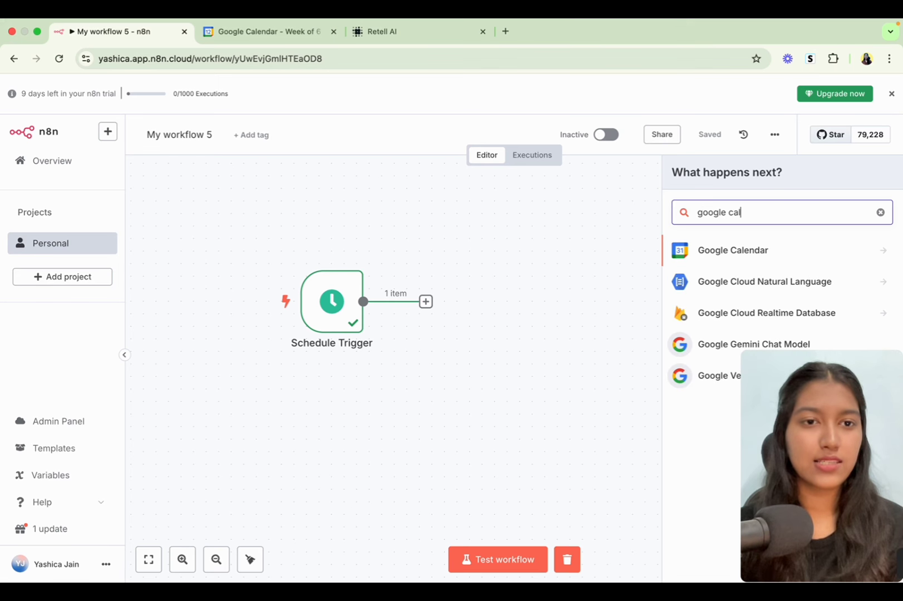
key(Return)
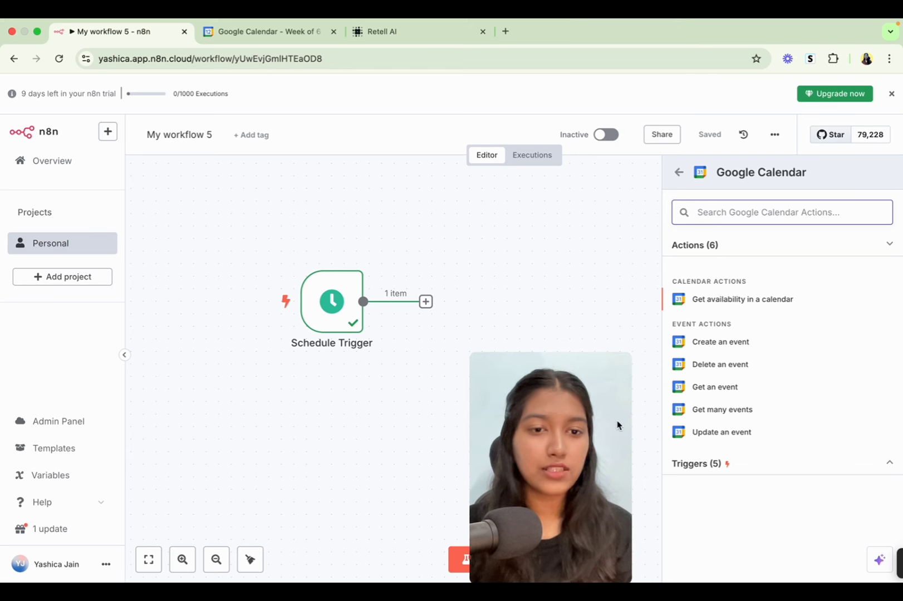
click(751, 410)
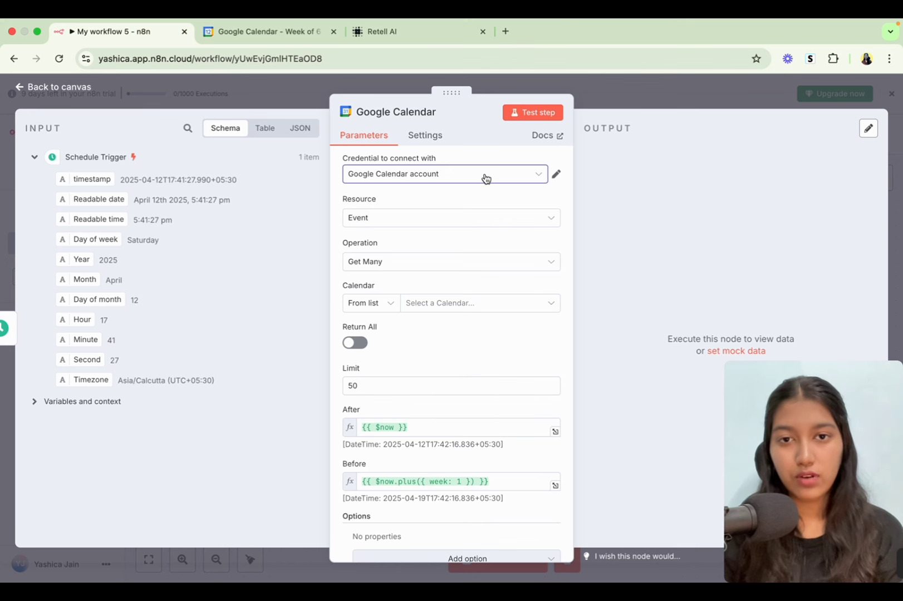
click(486, 178)
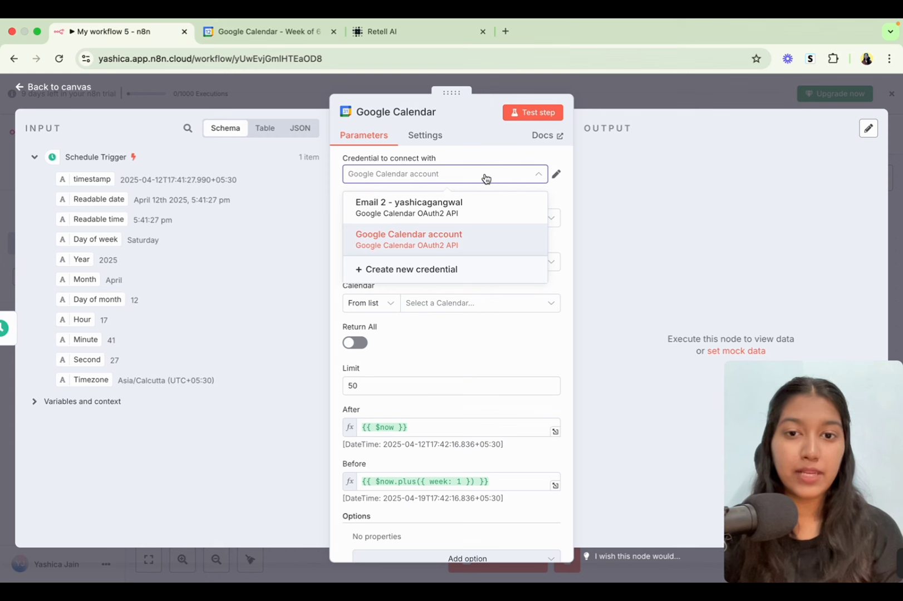
click(411, 277)
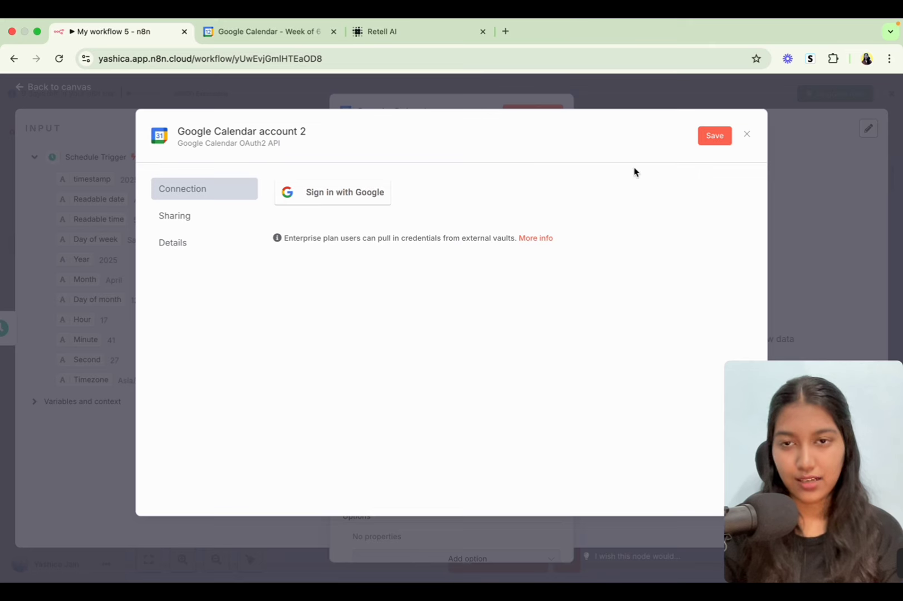
click(746, 134)
click(486, 355)
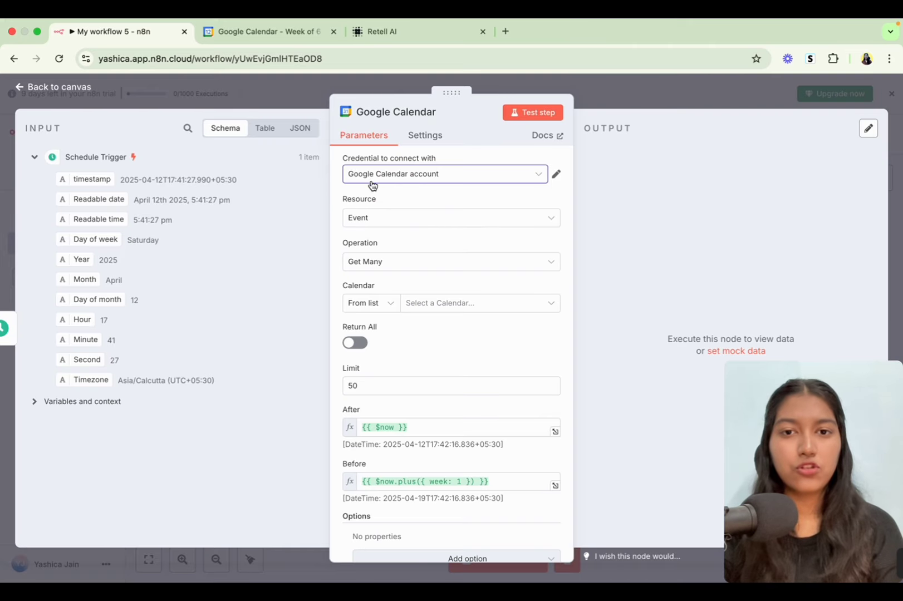
Connect the Google Calendar node using the saved Email 2 credential.
click(433, 177)
click(432, 177)
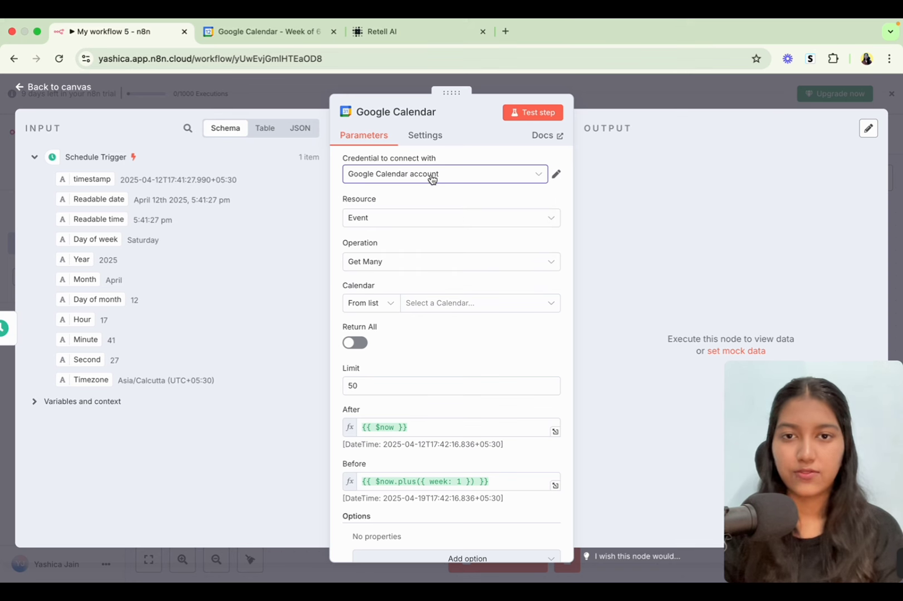
click(432, 177)
click(418, 204)
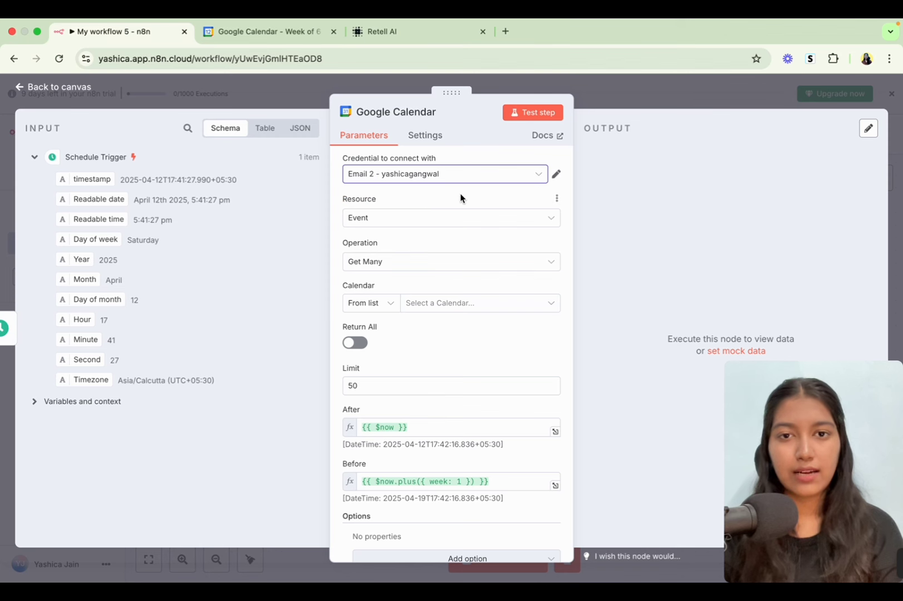
Keep the Event resource and Get Many operation, choose the account's own Gmail calendar, and turn on Return All.
scroll(460, 193, down, 1)
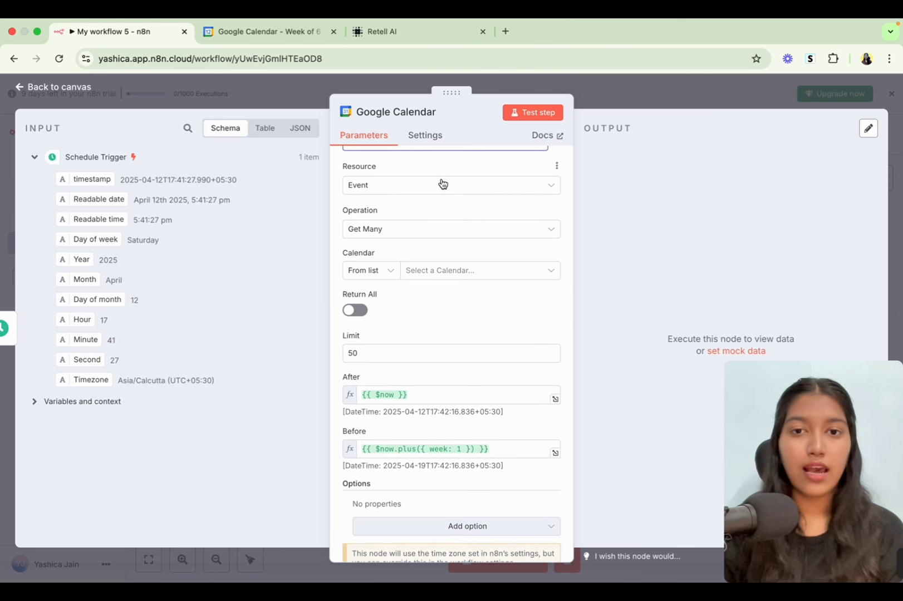
click(443, 186)
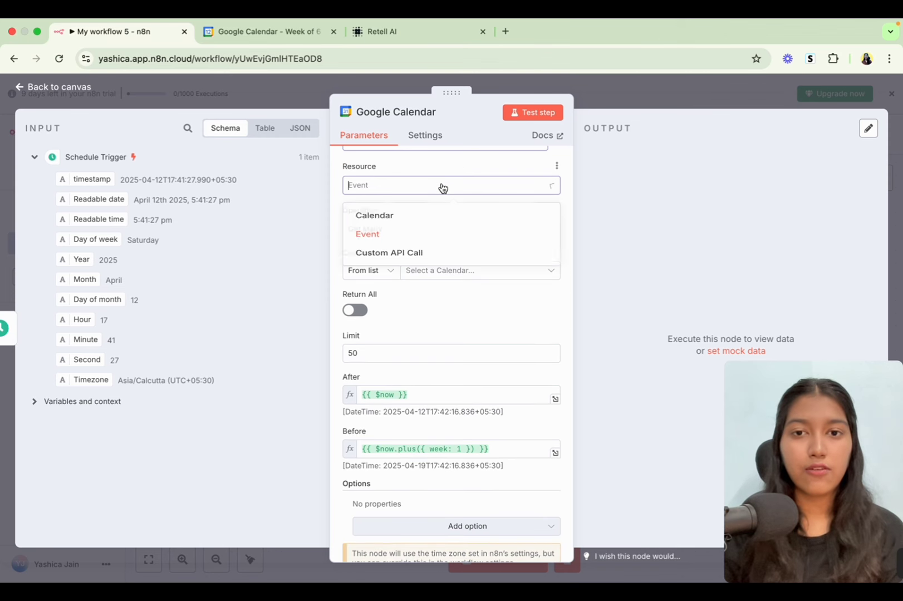
click(399, 237)
click(398, 234)
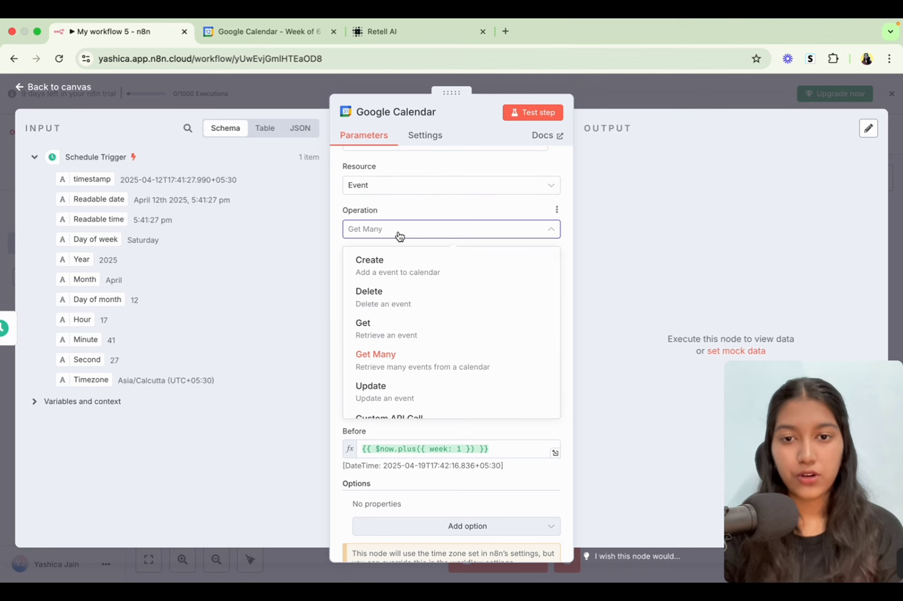
click(420, 361)
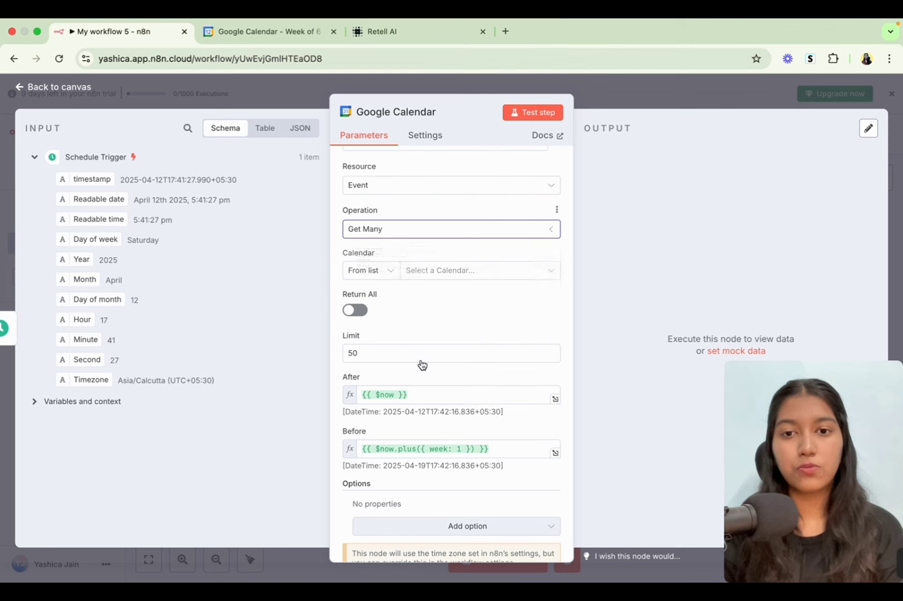
click(423, 271)
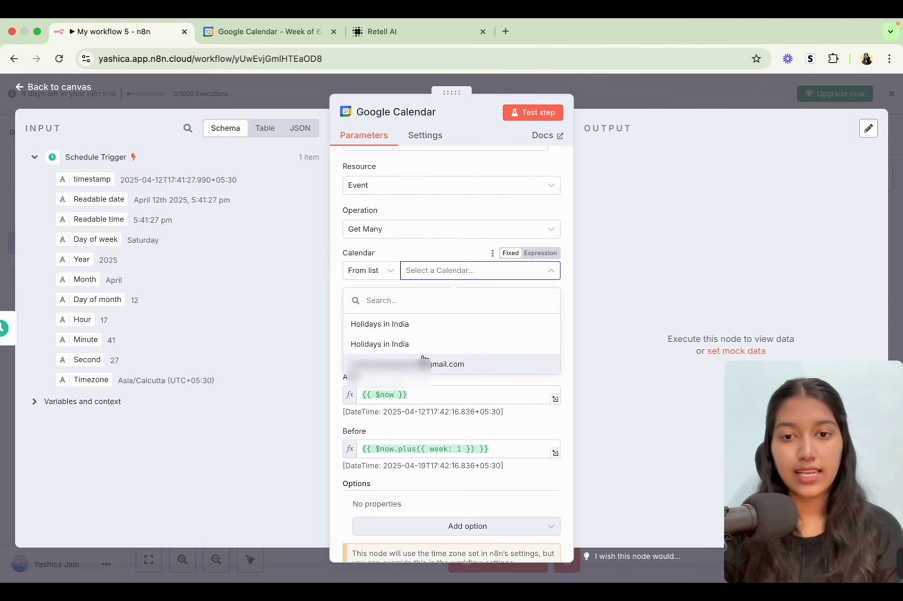
click(421, 362)
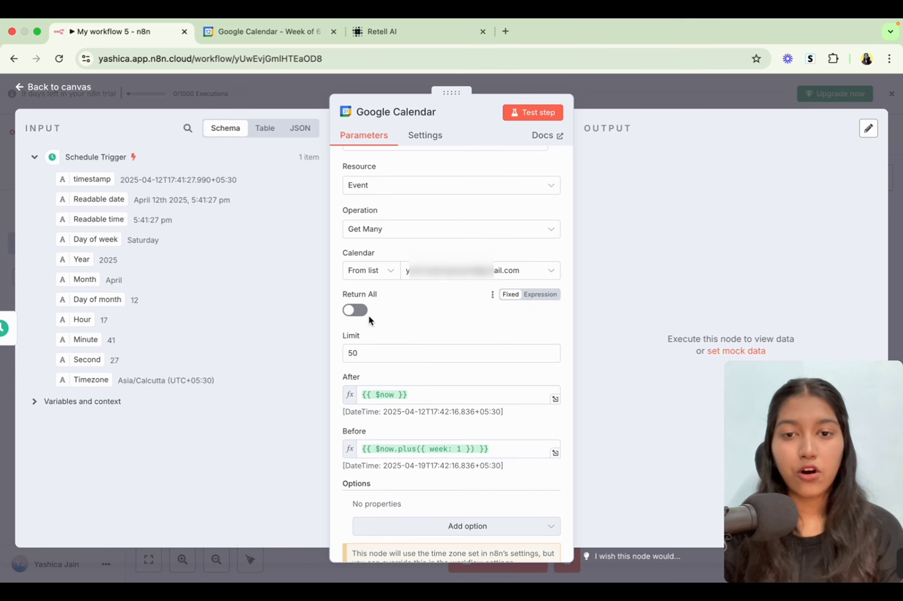
click(350, 311)
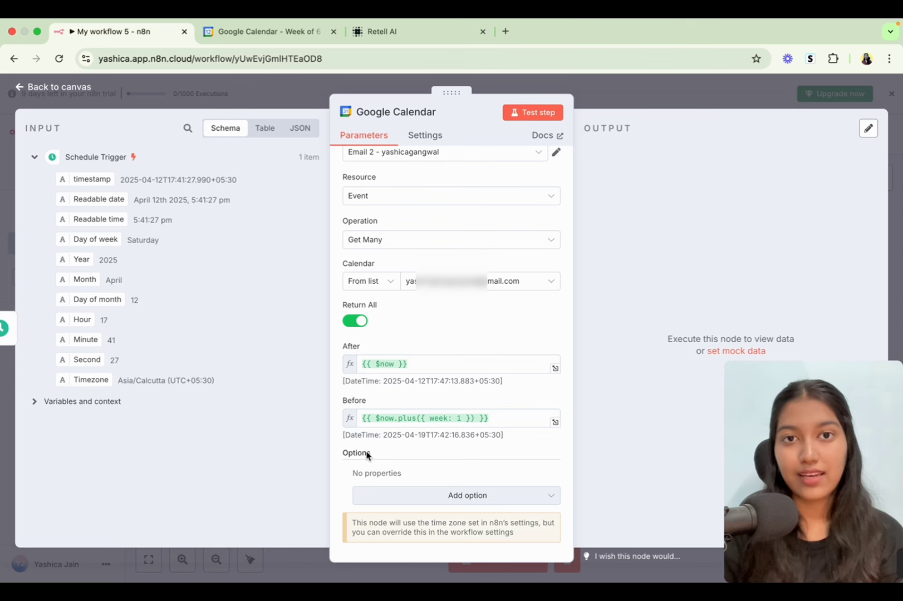
Clear the After expression and re-enter it as {{ $now }}.
click(419, 364)
drag(415, 365, 370, 366)
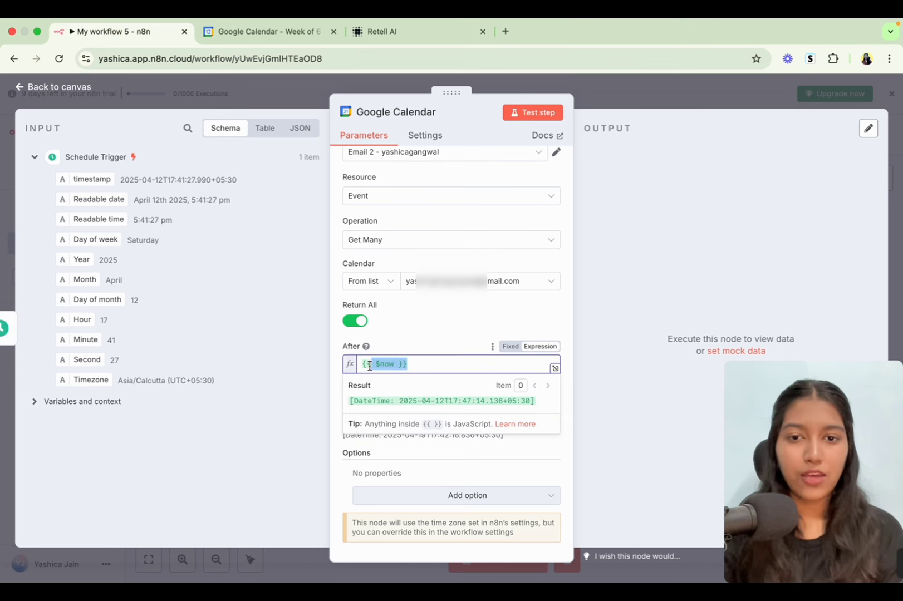
key(BackSpace)
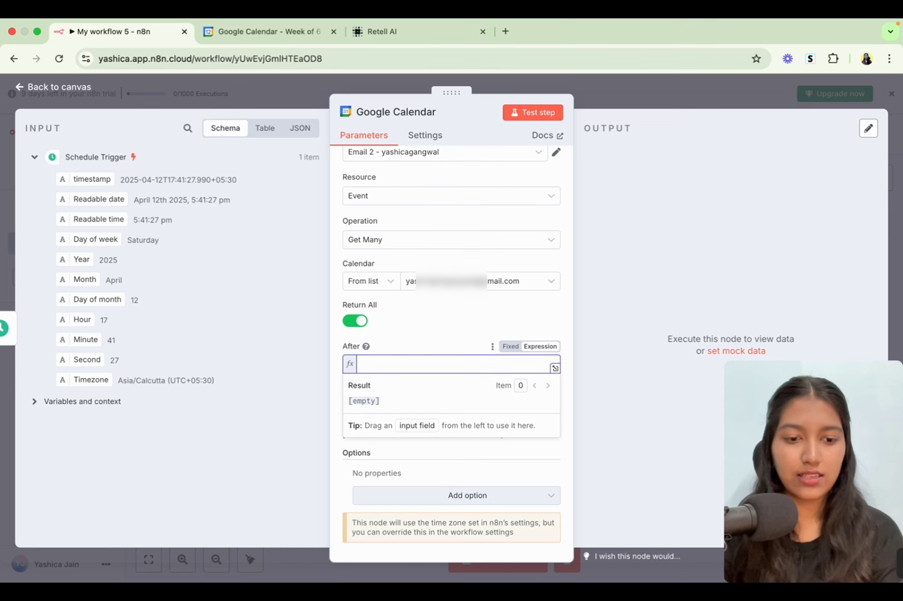
text({)
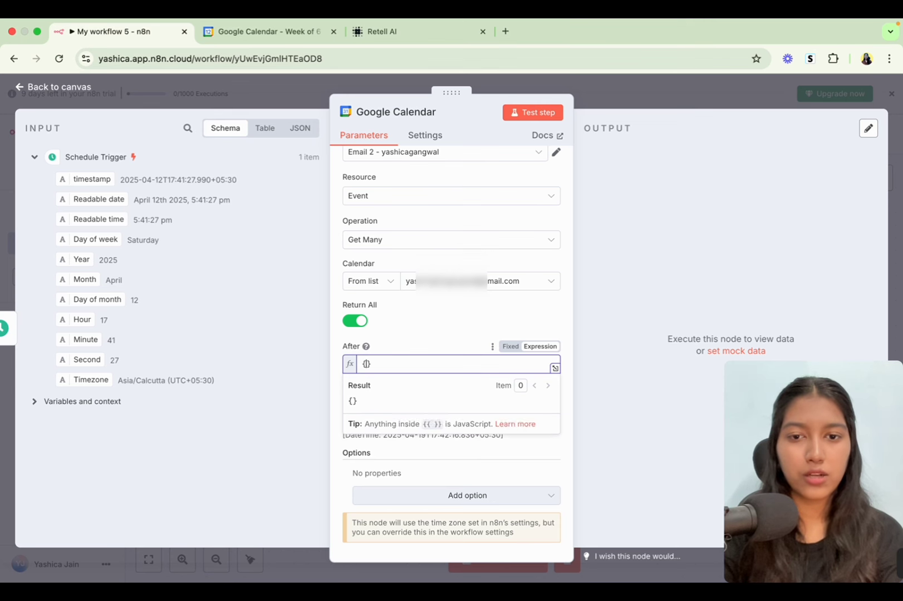
text({)
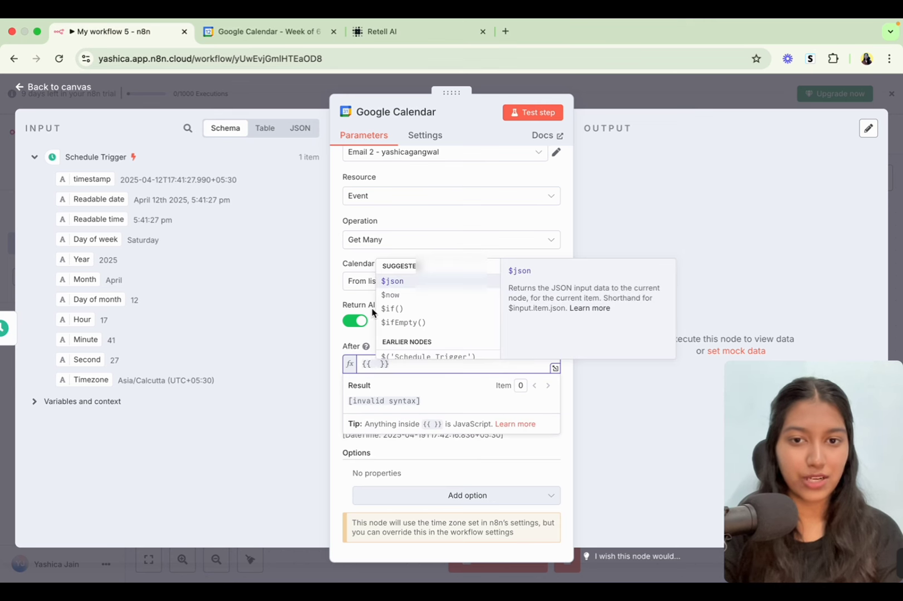
click(392, 295)
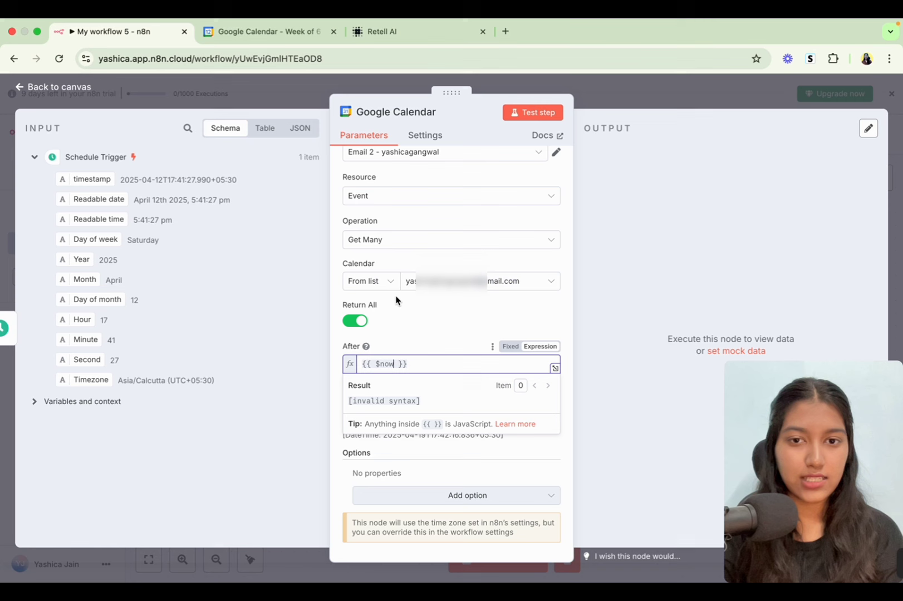
click(418, 334)
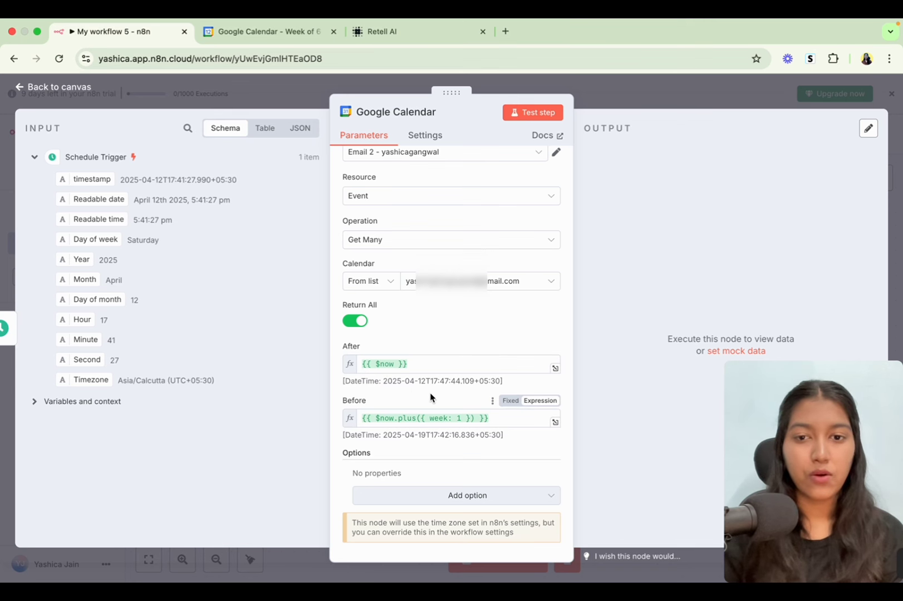
Set the Before expression to {{ $now.plus(12, 'hours') }}.
click(397, 419)
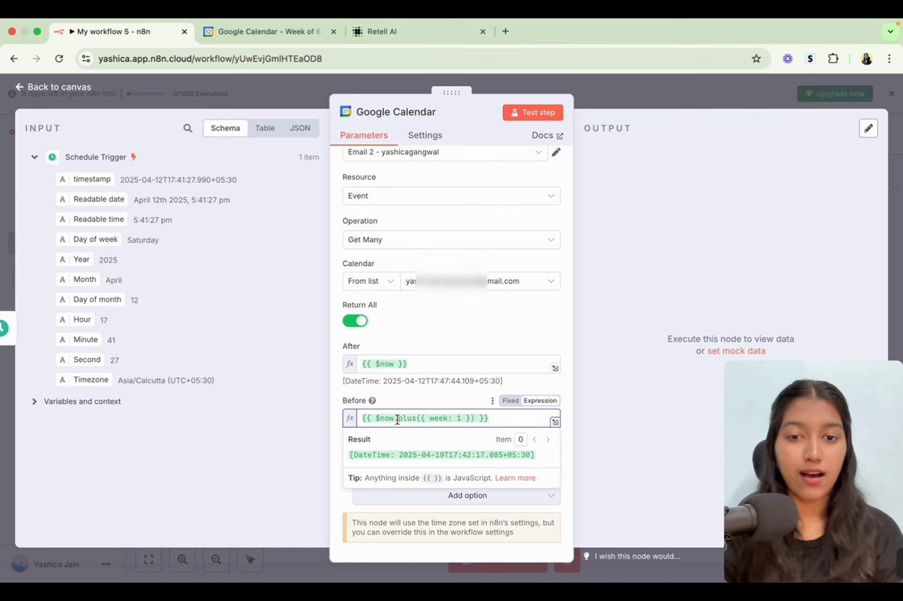
drag(405, 418, 441, 419)
click(465, 419)
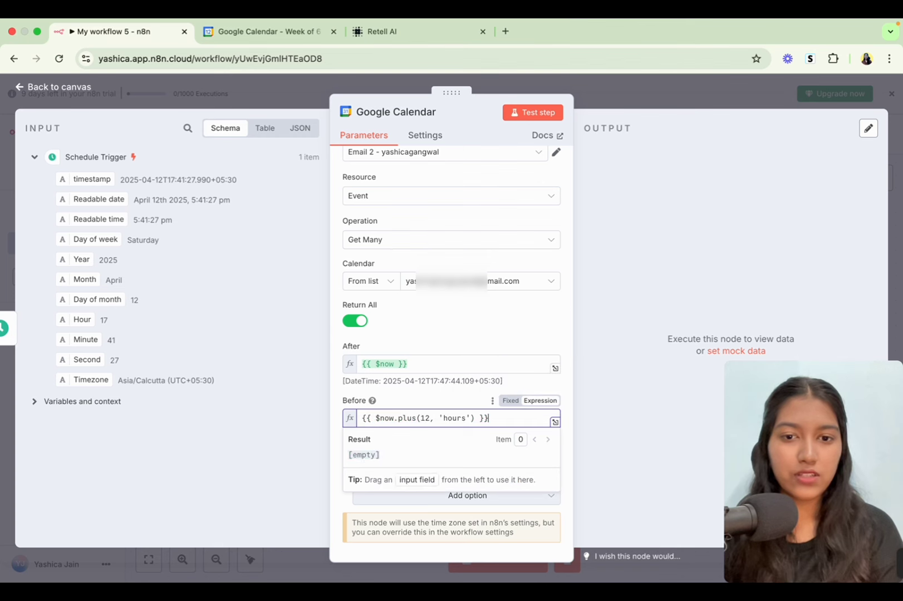
click(397, 396)
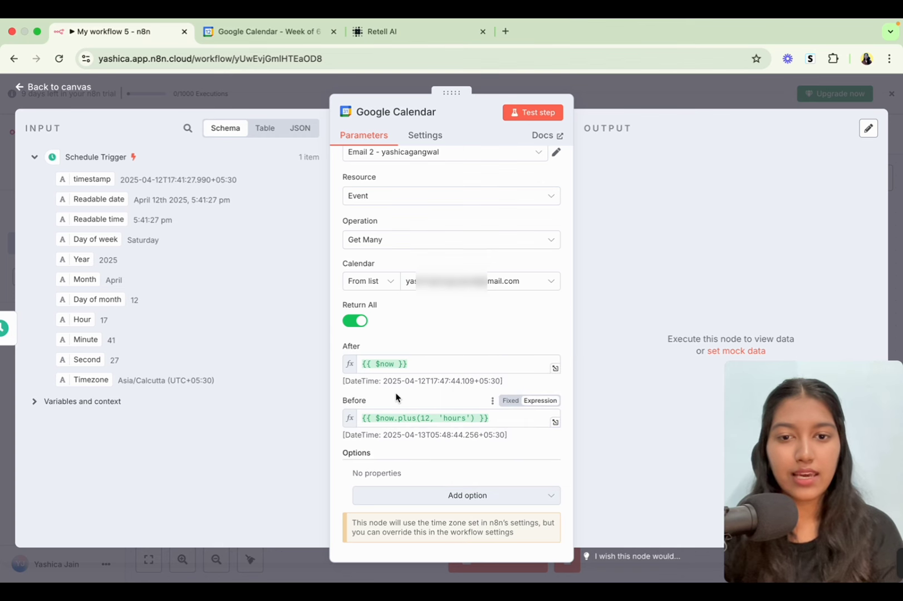
click(496, 418)
drag(496, 418, 356, 418)
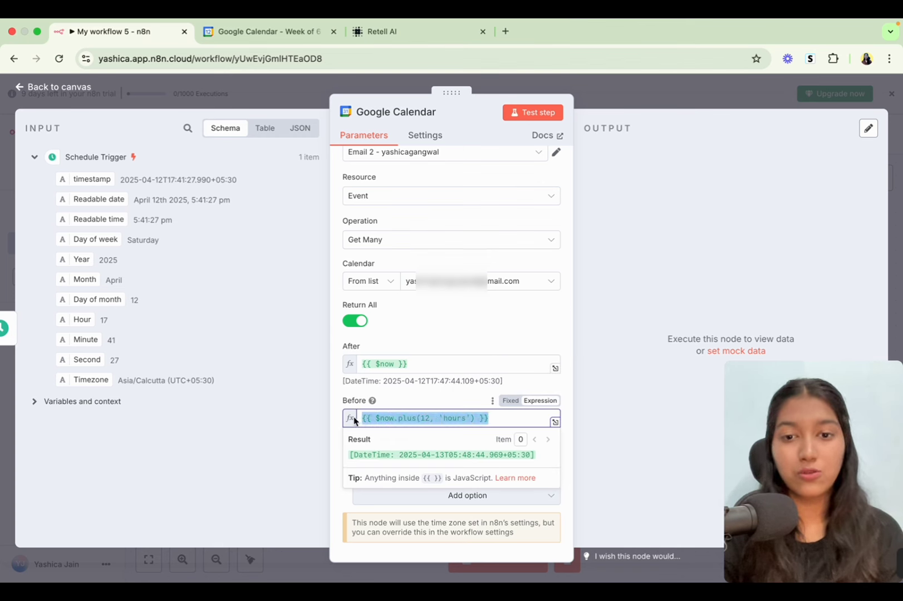
click(388, 407)
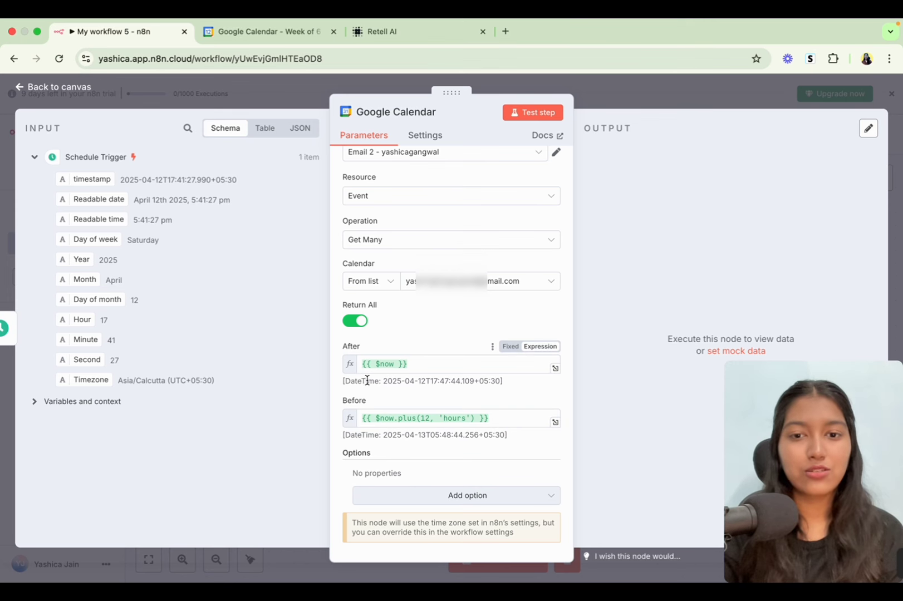
click(468, 369)
click(461, 338)
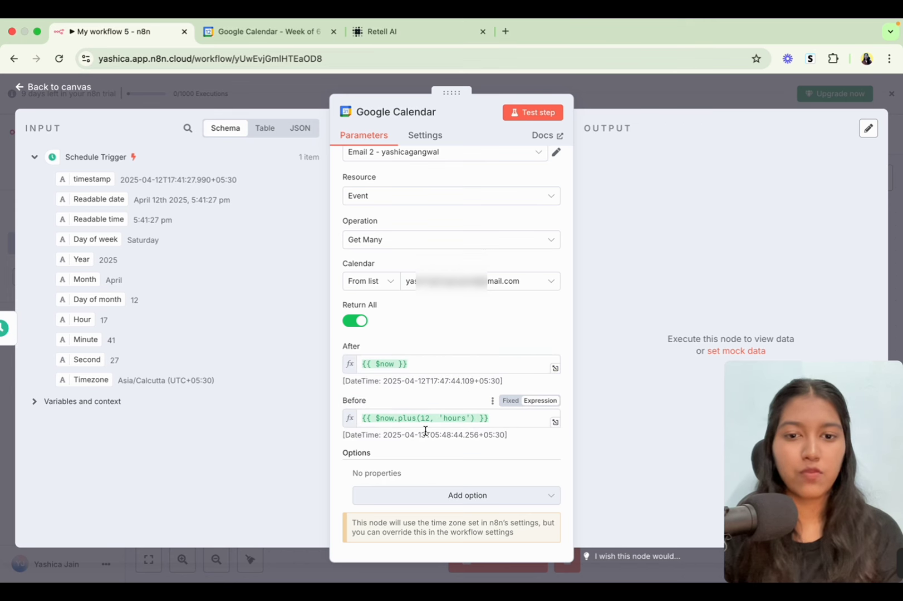
Test the Google Calendar node and look through the fields of the returned event.
click(537, 113)
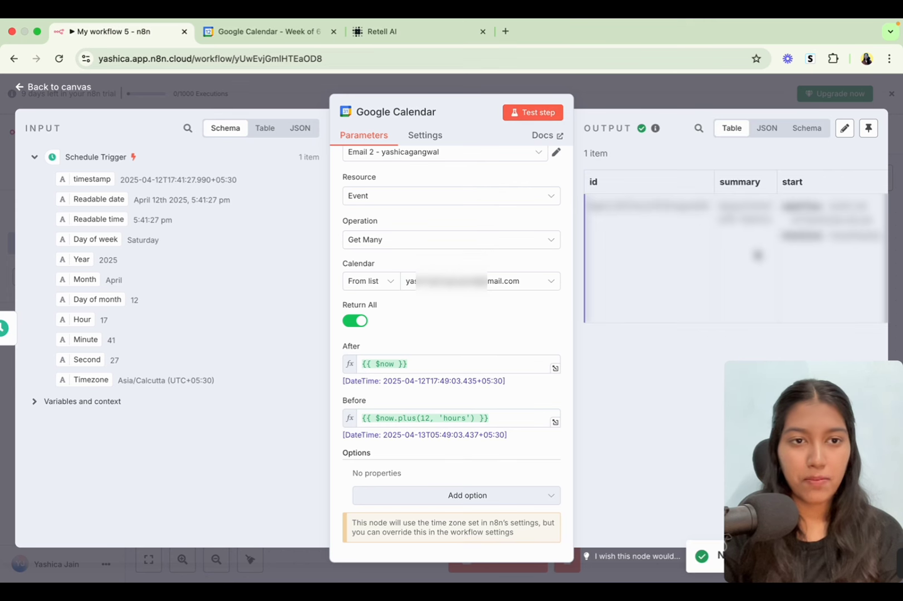
scroll(758, 255, right, 5)
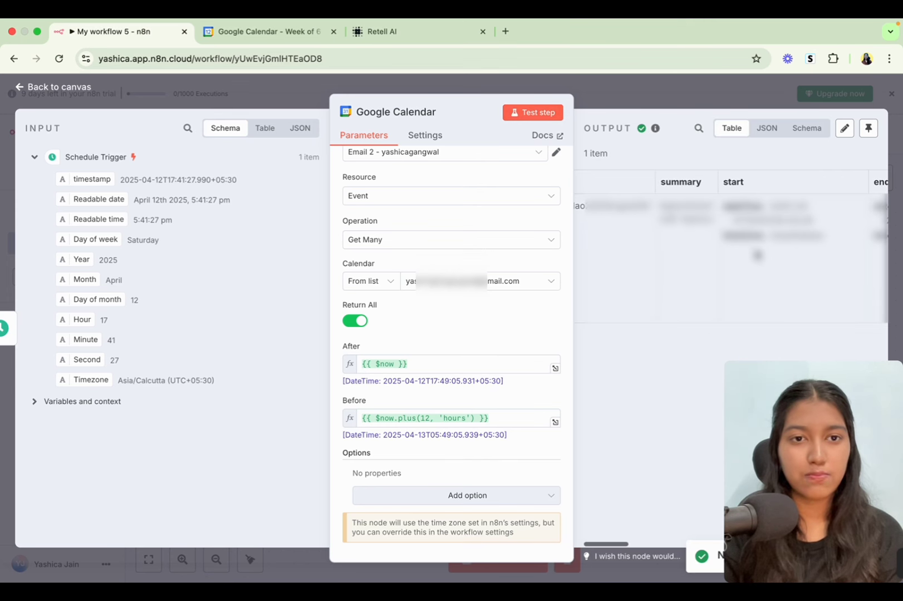
scroll(758, 256, right, 10)
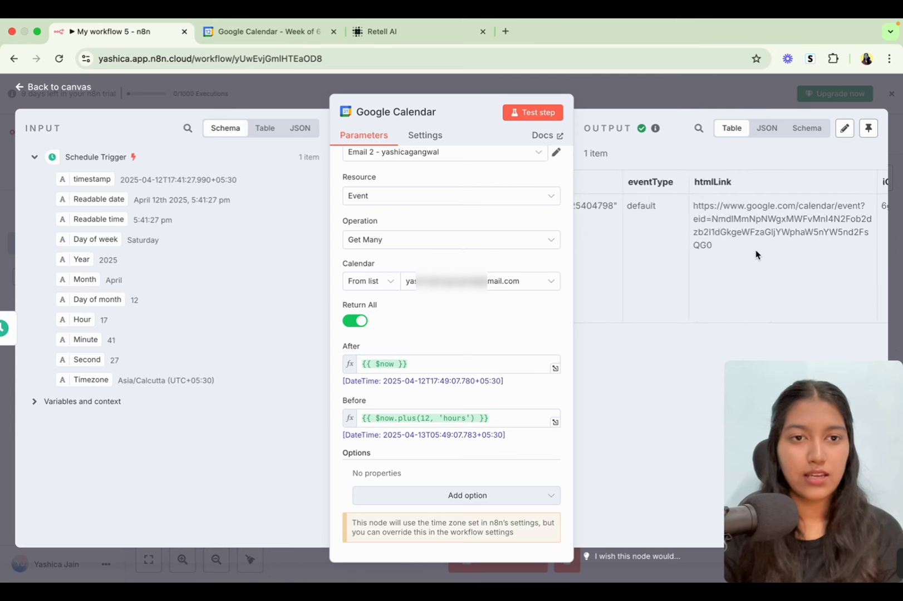
Switch to Google Calendar, reschedule the Saturday appointment to 14 April 2025, 19:45–20:45, and save it.
click(263, 32)
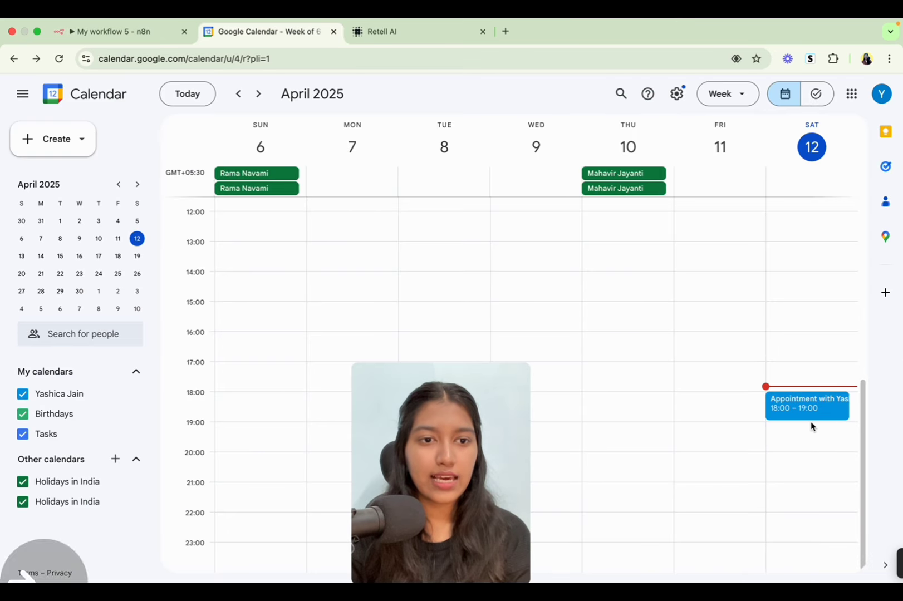
mouse_move(800, 399)
mouse_down()
mouse_move(818, 387)
mouse_move(824, 318)
mouse_move(877, 419)
mouse_move(807, 459)
mouse_up()
click(807, 465)
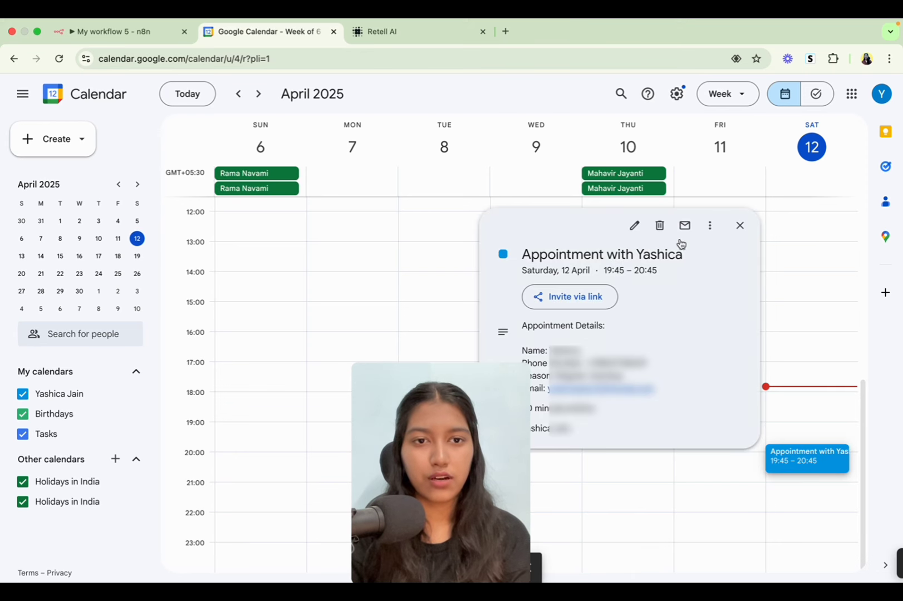
click(634, 228)
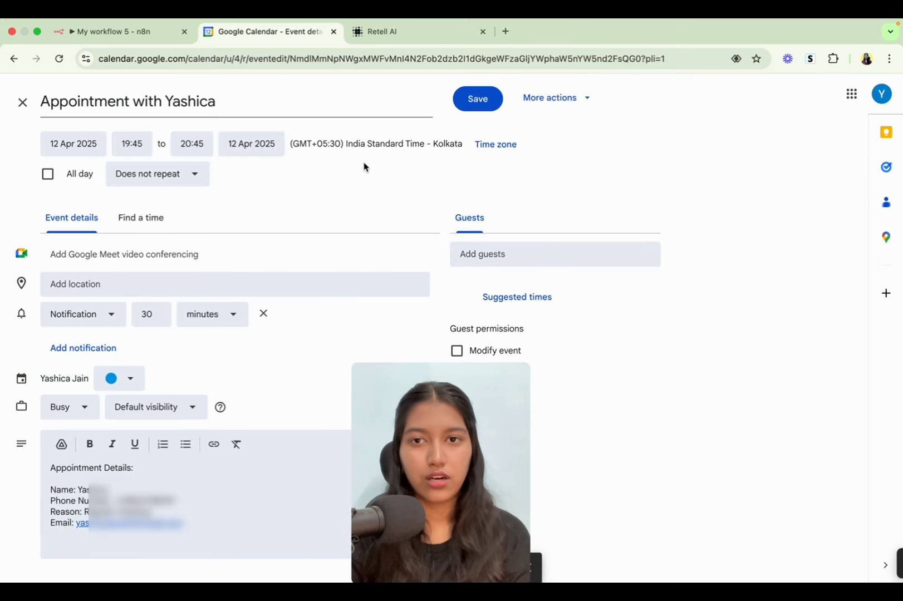
click(74, 146)
click(85, 247)
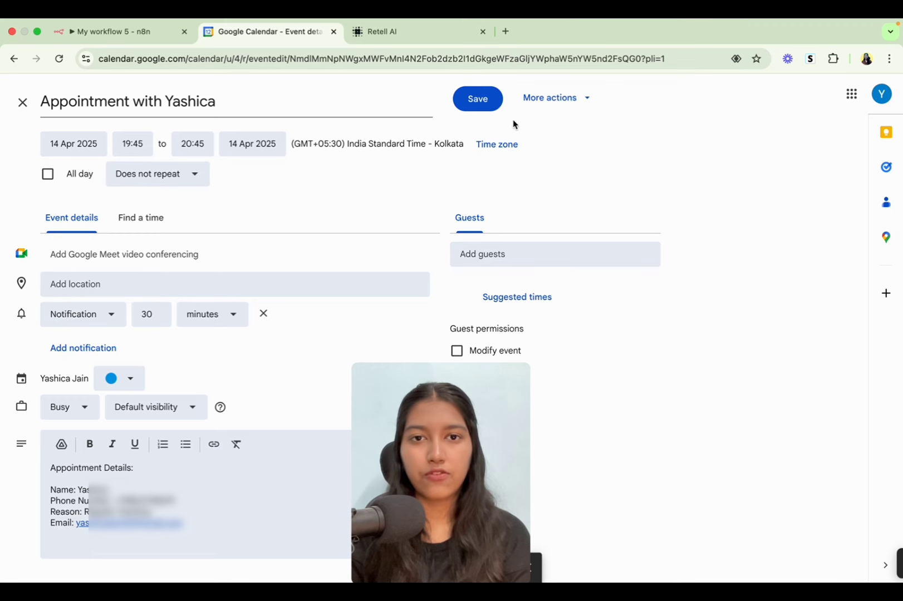
click(481, 105)
Return to the n8n workflow and test the Google Calendar node again with the rescheduled appointment.
click(115, 32)
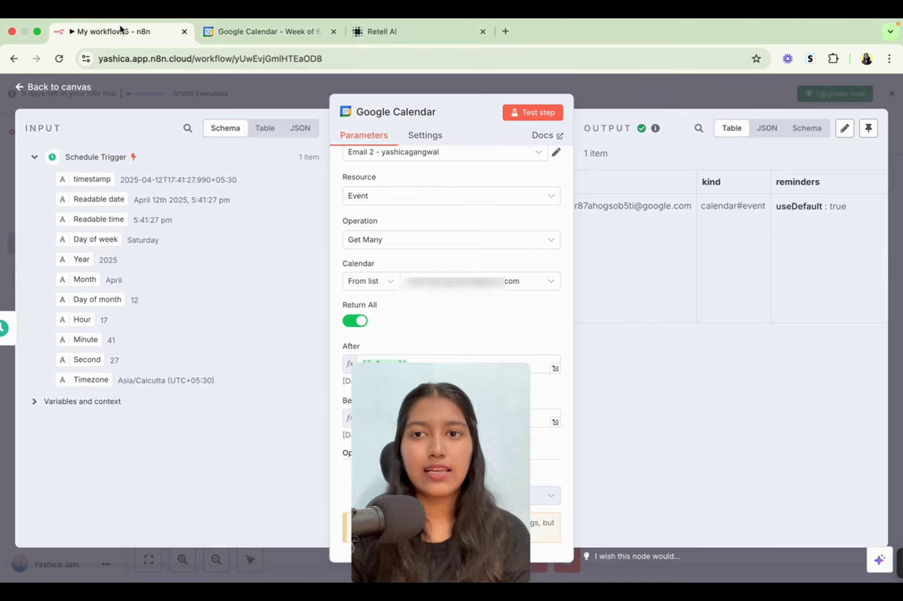
click(533, 113)
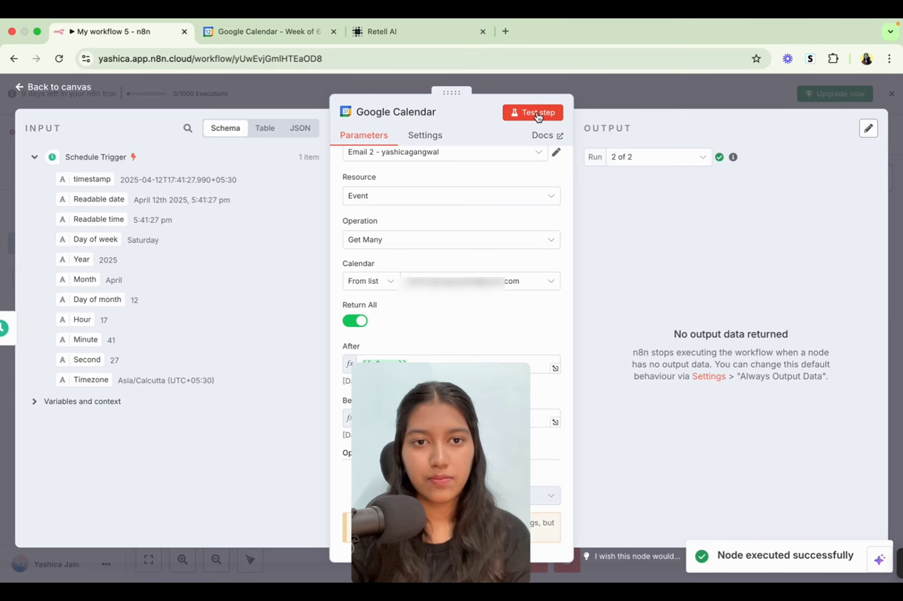
drag(673, 333, 822, 337)
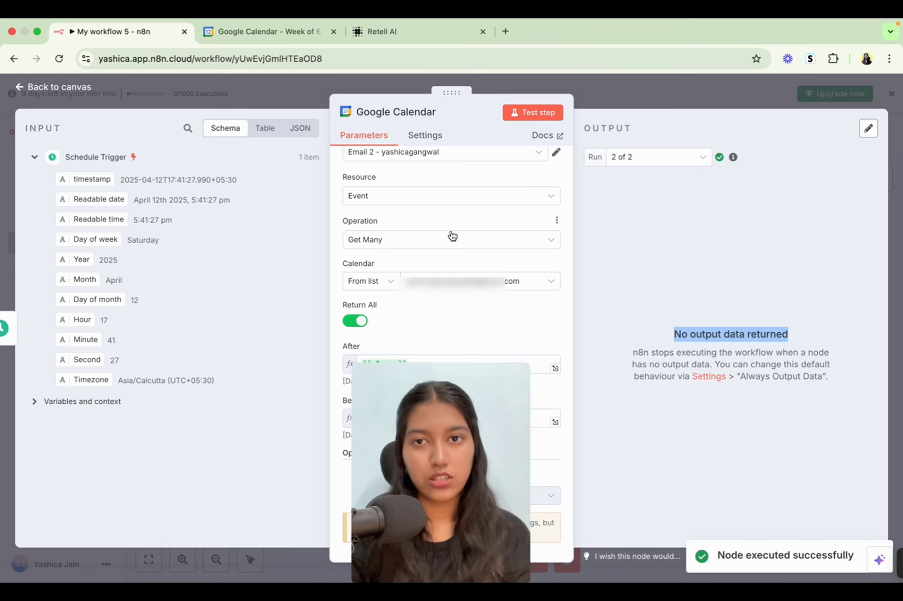
Reschedule the appointment in Google Calendar to 12 April 2025, 17:45–18:45, save it, and return to the n8n workflow.
click(308, 32)
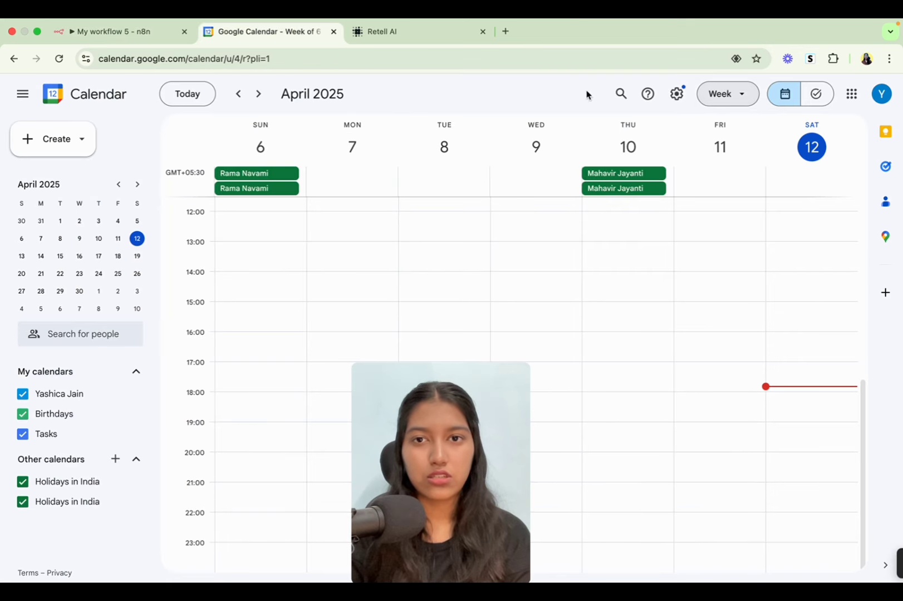
click(258, 94)
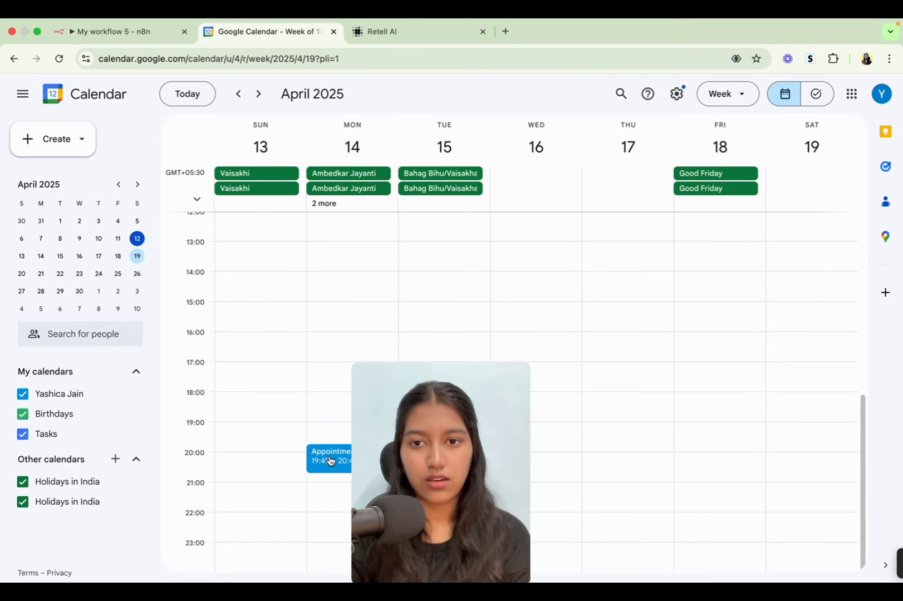
drag(330, 461, 275, 393)
click(274, 393)
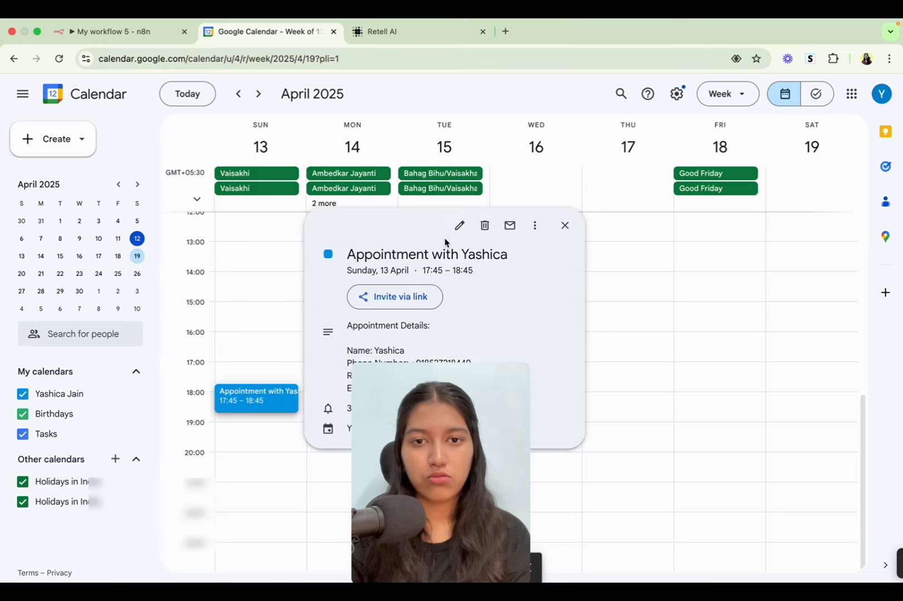
click(459, 225)
click(73, 144)
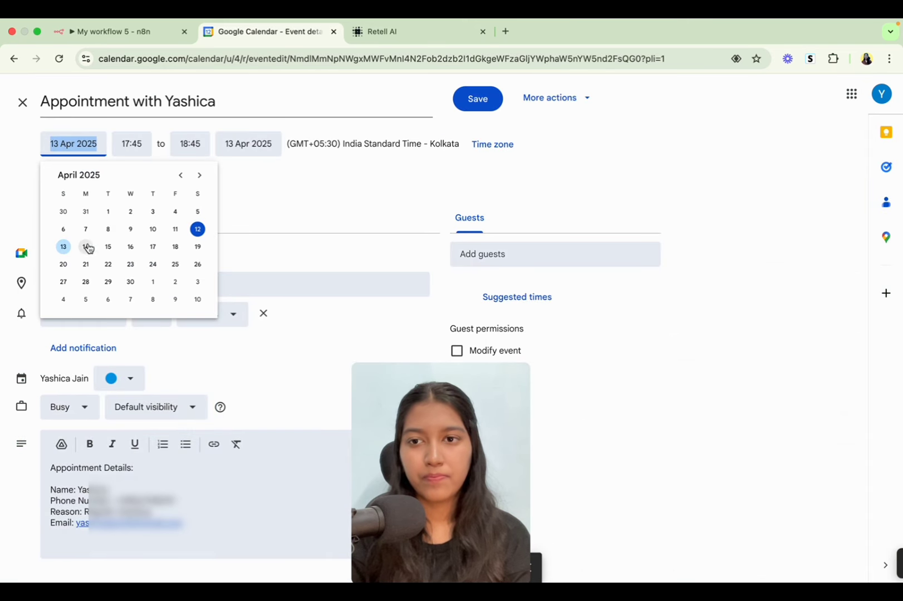
click(198, 229)
click(474, 100)
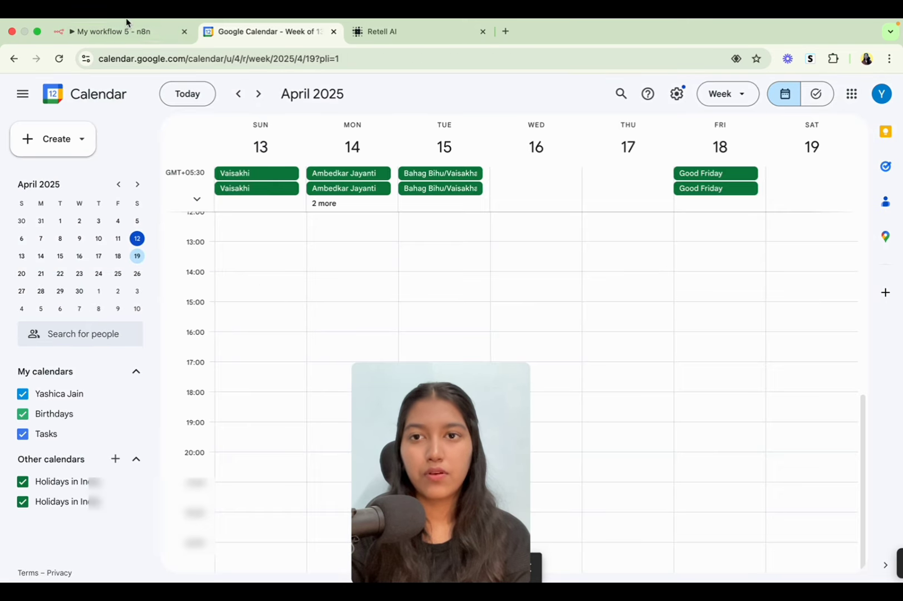
click(238, 93)
click(164, 32)
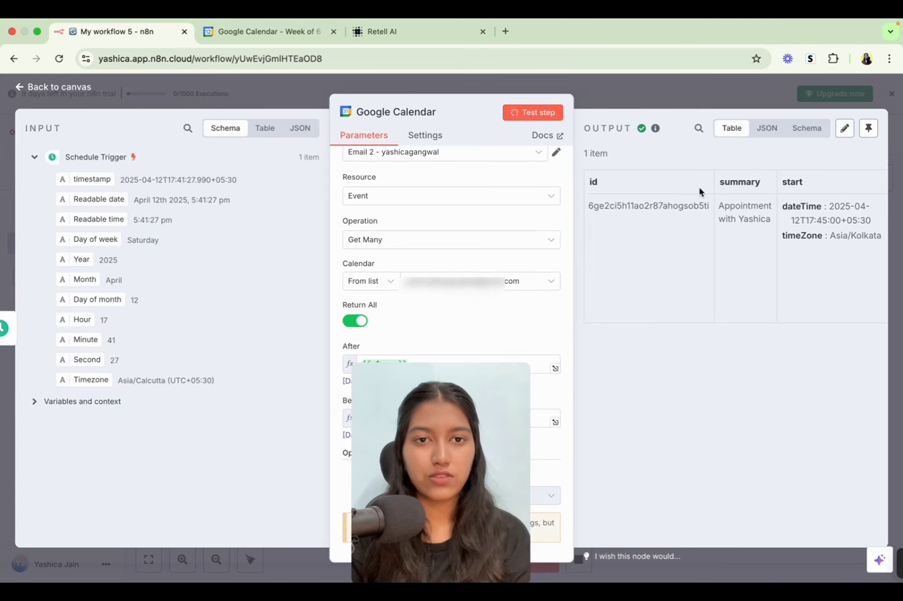
Save the workflow and rename it to "Automated Voice Reminders".
click(674, 102)
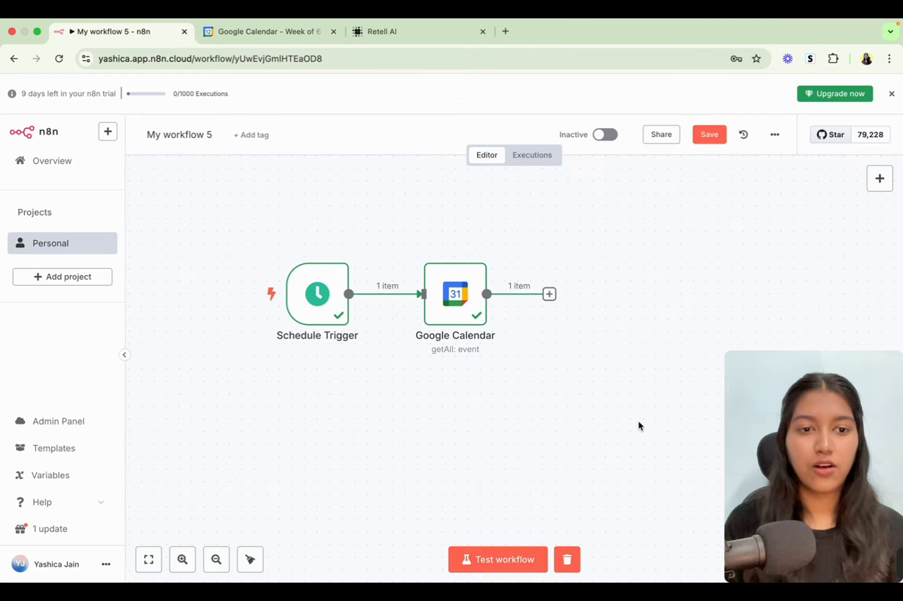
click(710, 137)
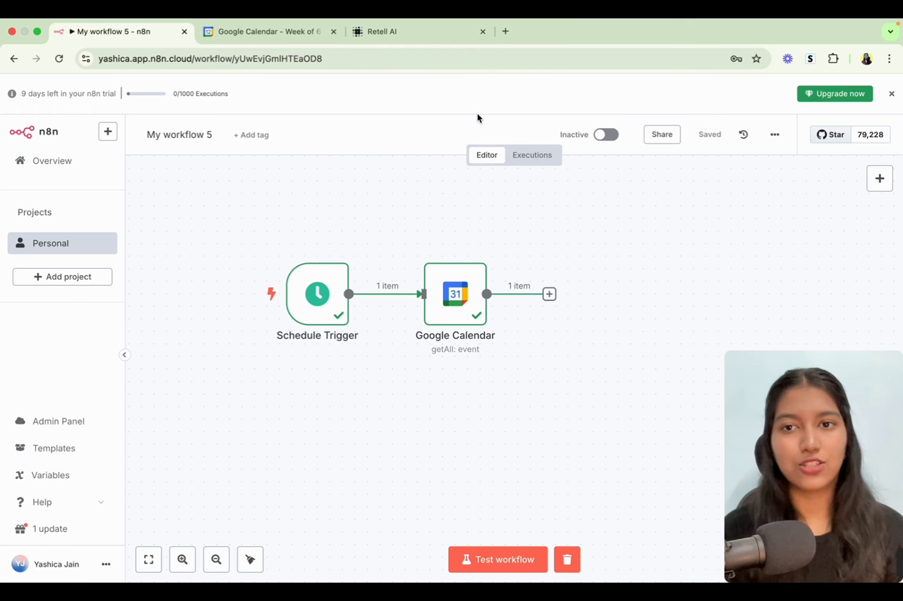
click(165, 136)
double_click(165, 136)
click(164, 135)
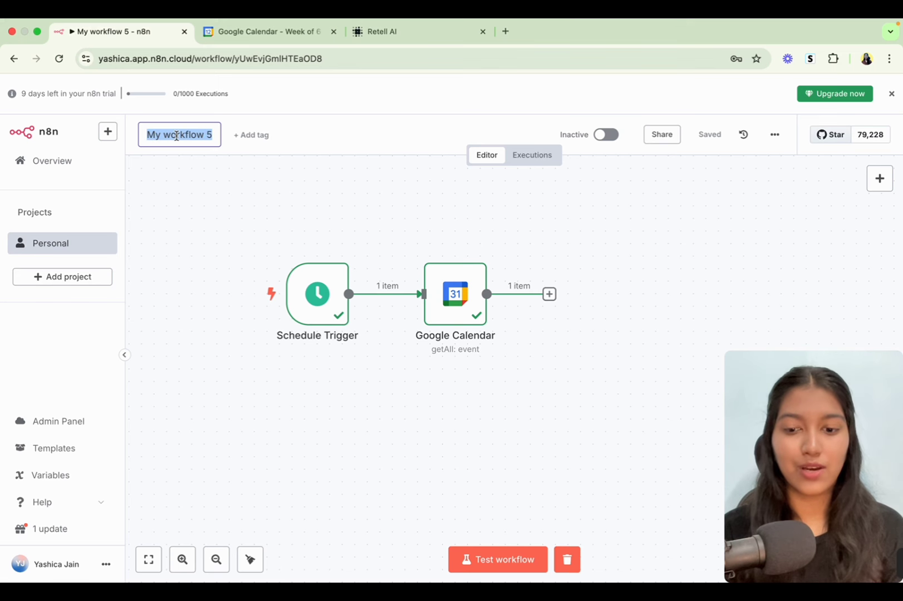
text(Automated )
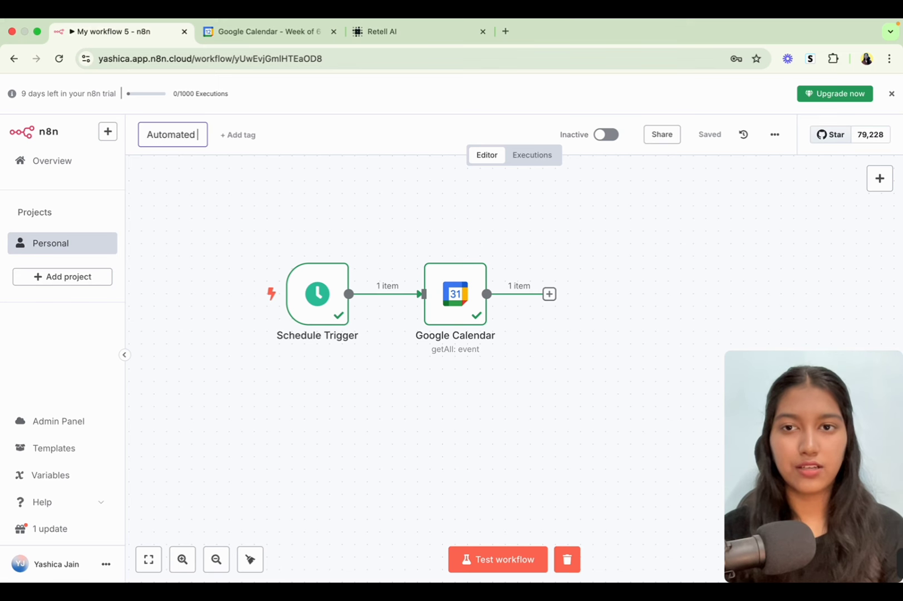
text(Voice R)
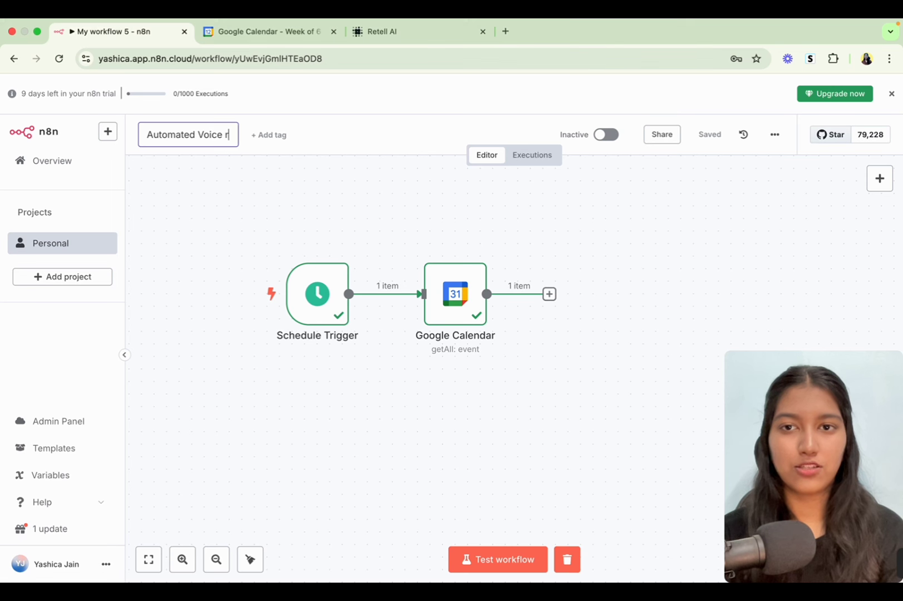
text(emind)
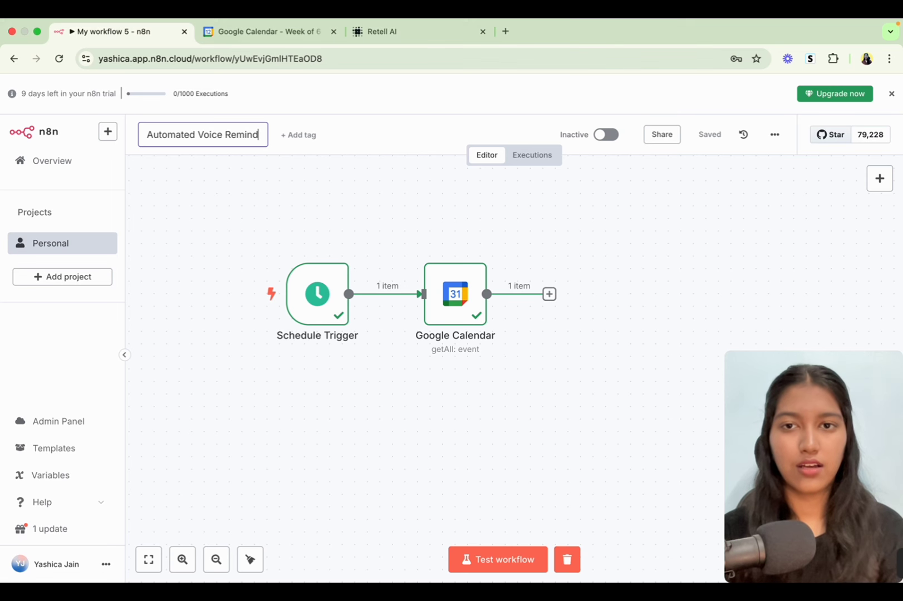
text(ers)
key(Return)
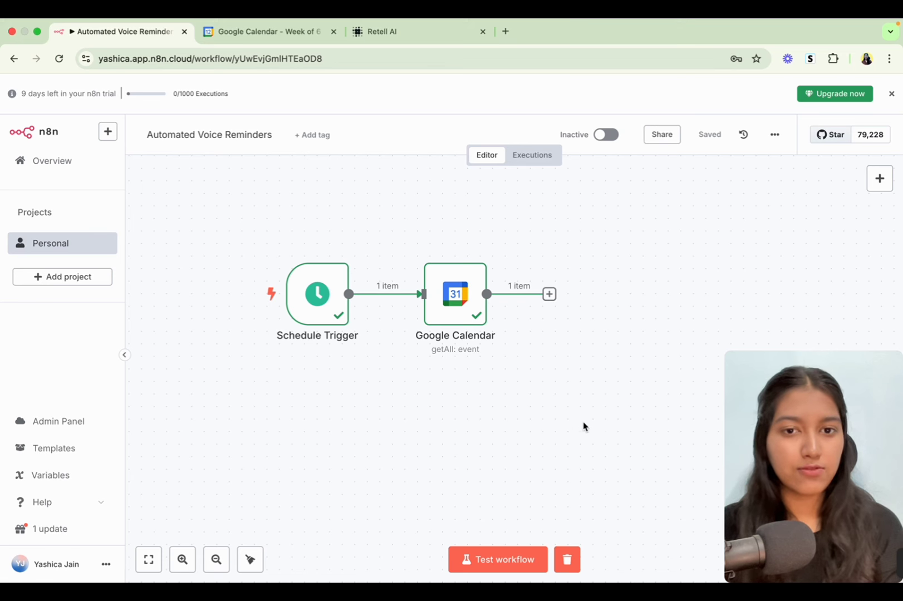
Switch to Google Calendar, review the details of the Saturday 12 April appointment, and return to the n8n workflow.
click(258, 31)
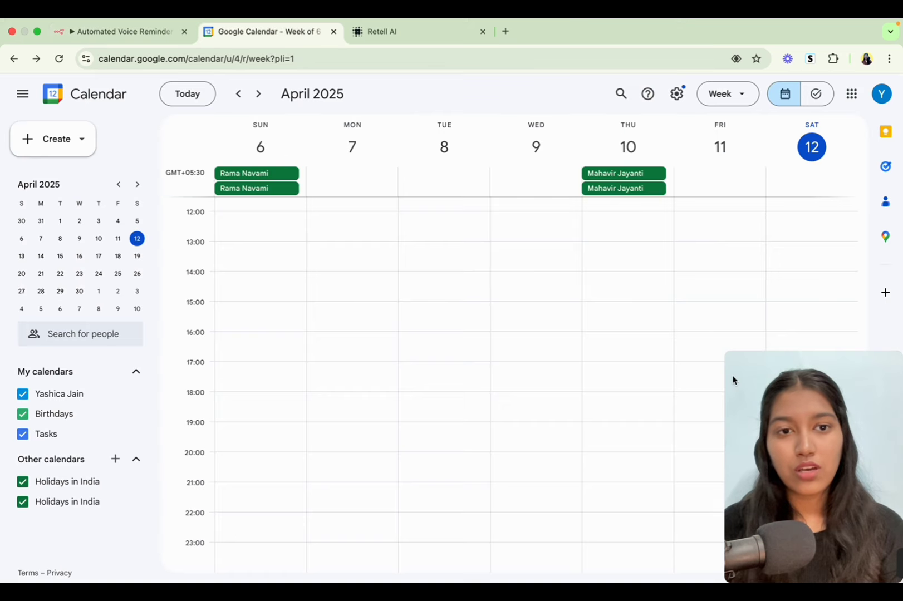
drag(799, 472, 575, 473)
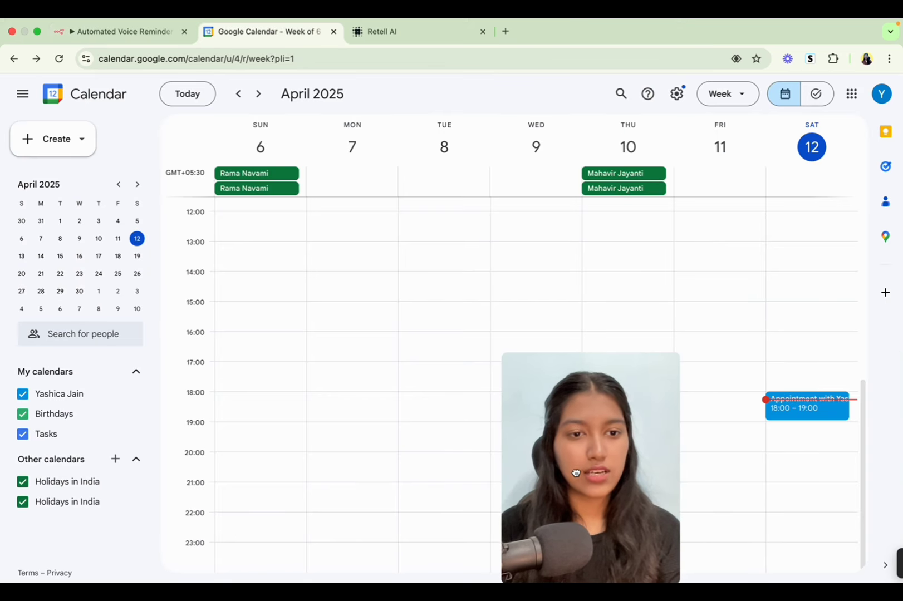
click(801, 412)
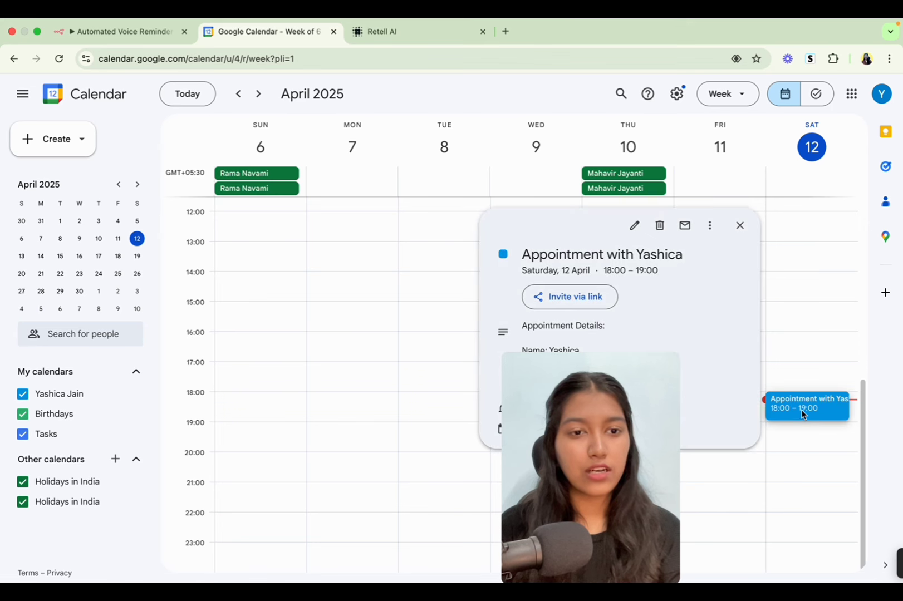
drag(554, 454, 606, 449)
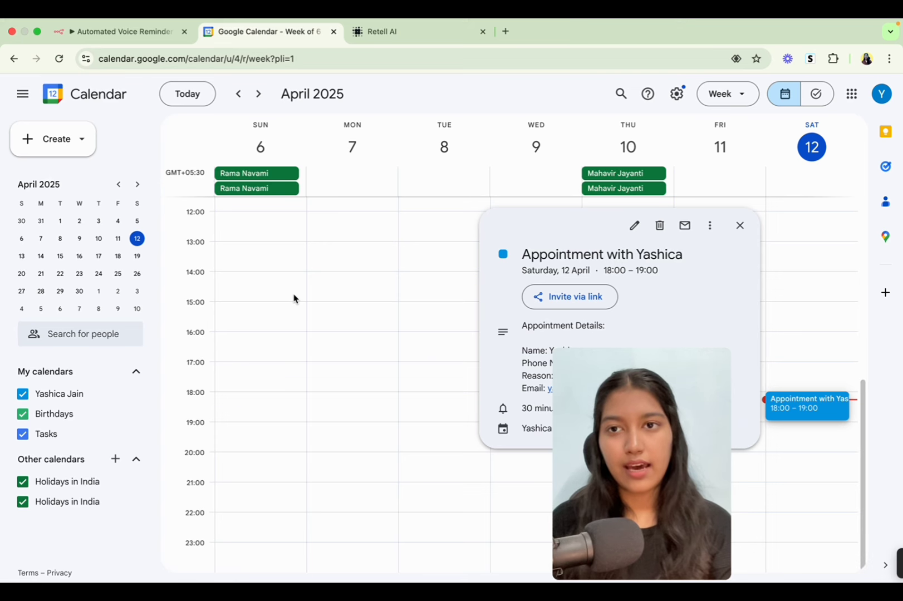
click(115, 31)
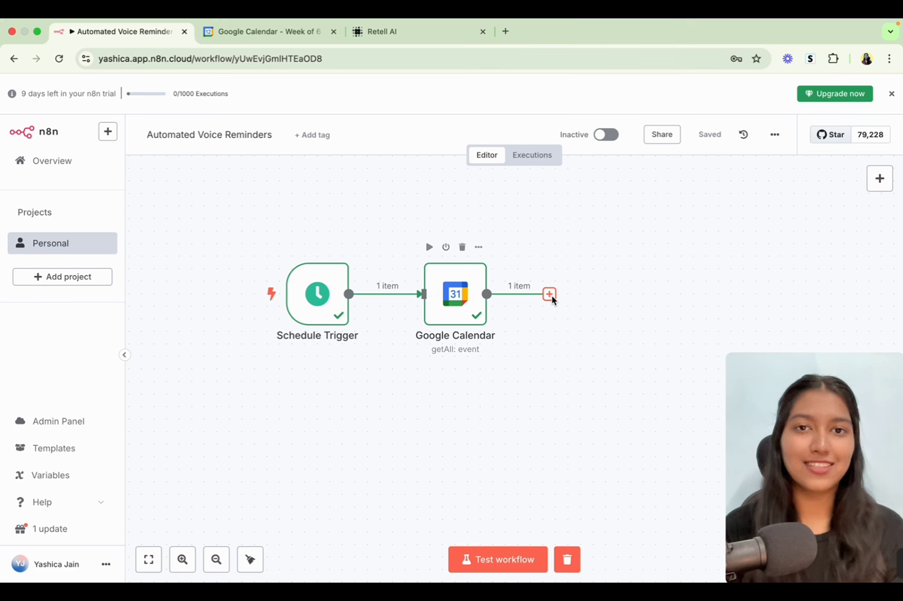
Add an AI Agent node after the Google Calendar node and set its Source for Prompt to "Define below".
click(550, 296)
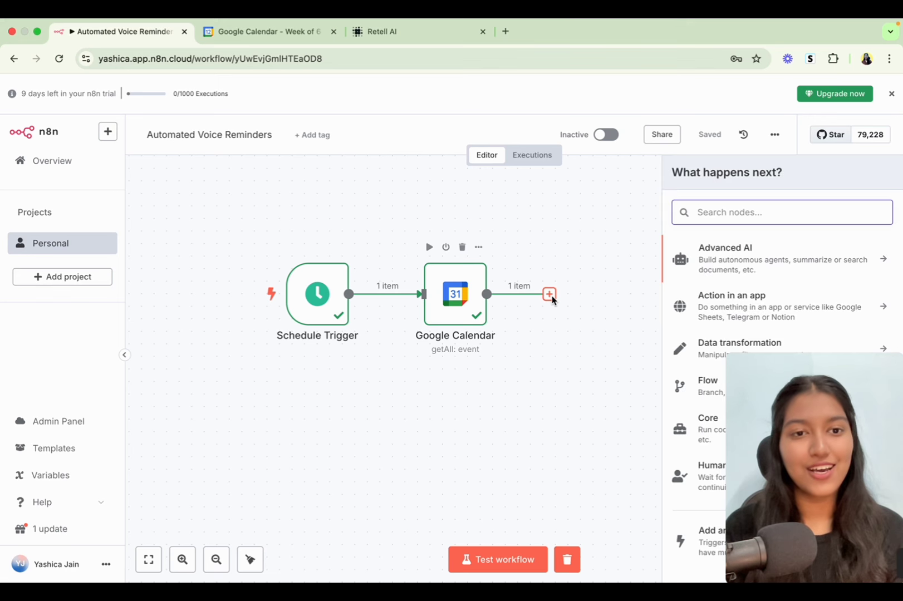
click(729, 254)
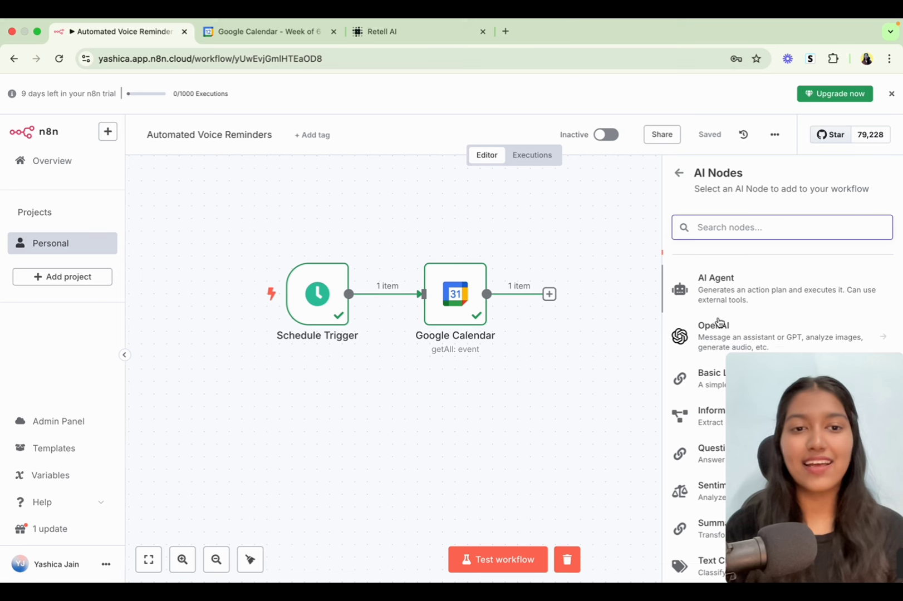
click(718, 295)
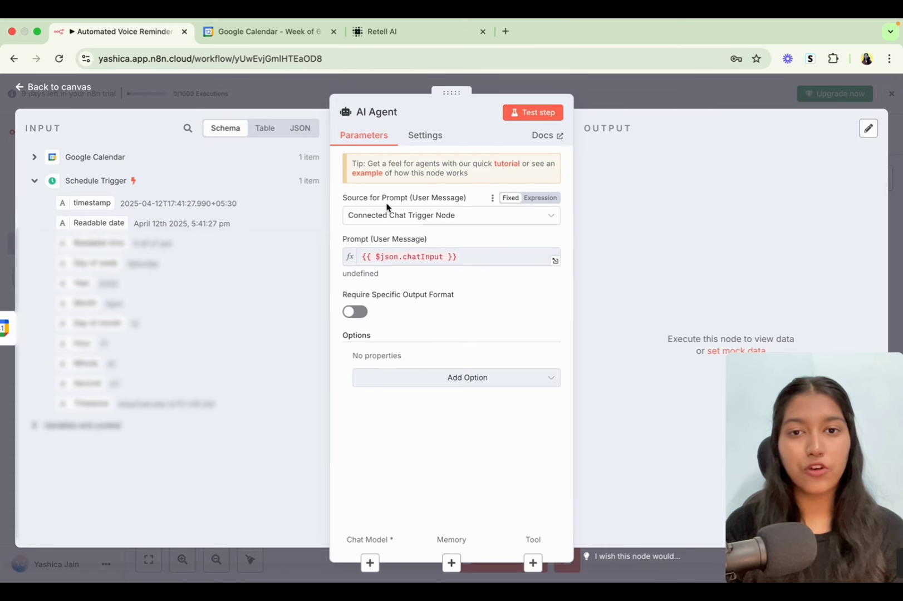
click(395, 220)
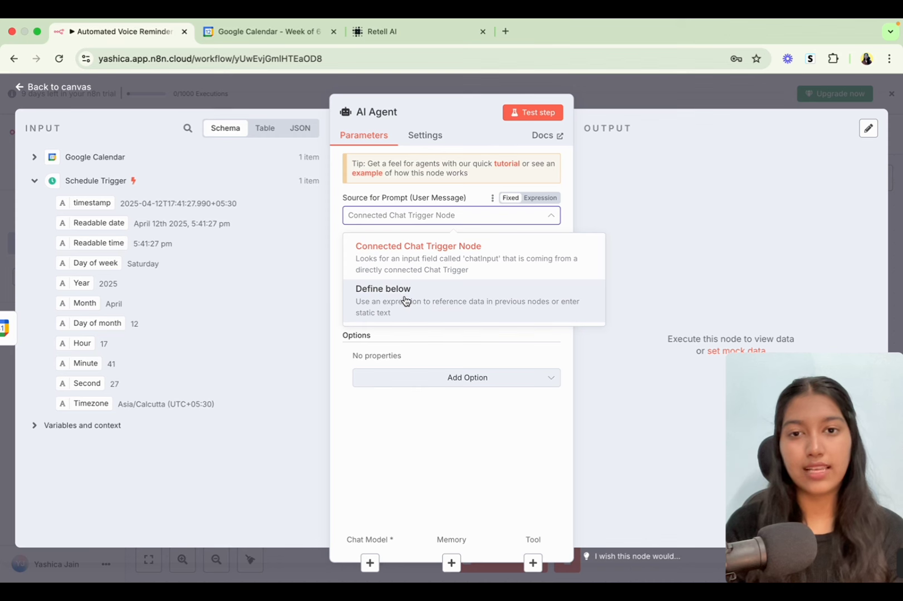
click(406, 301)
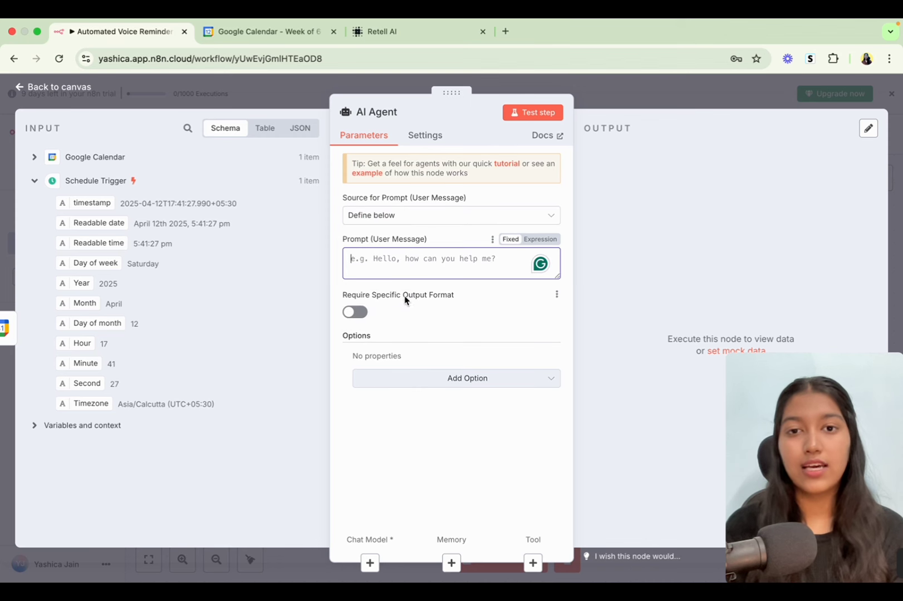
click(424, 266)
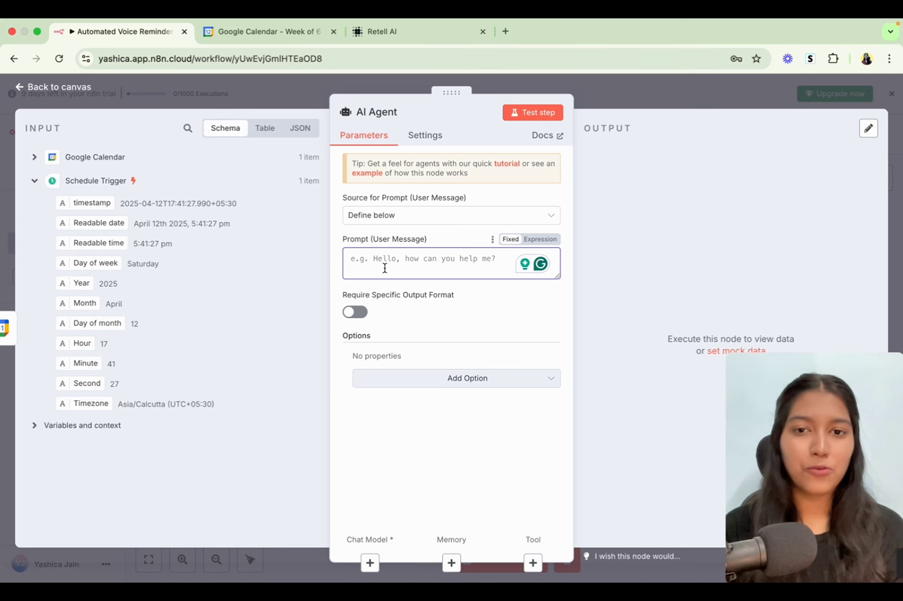
drag(371, 245, 400, 244)
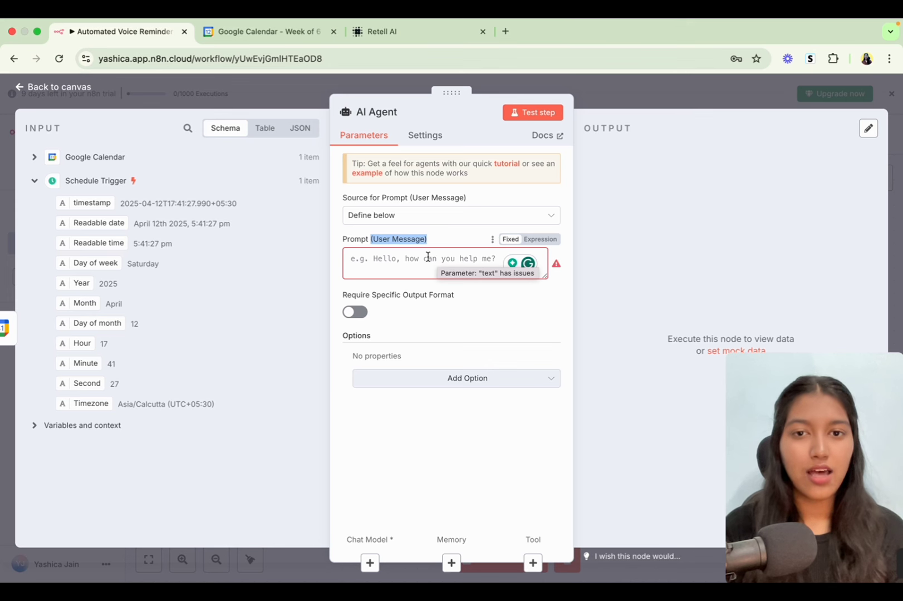
click(440, 242)
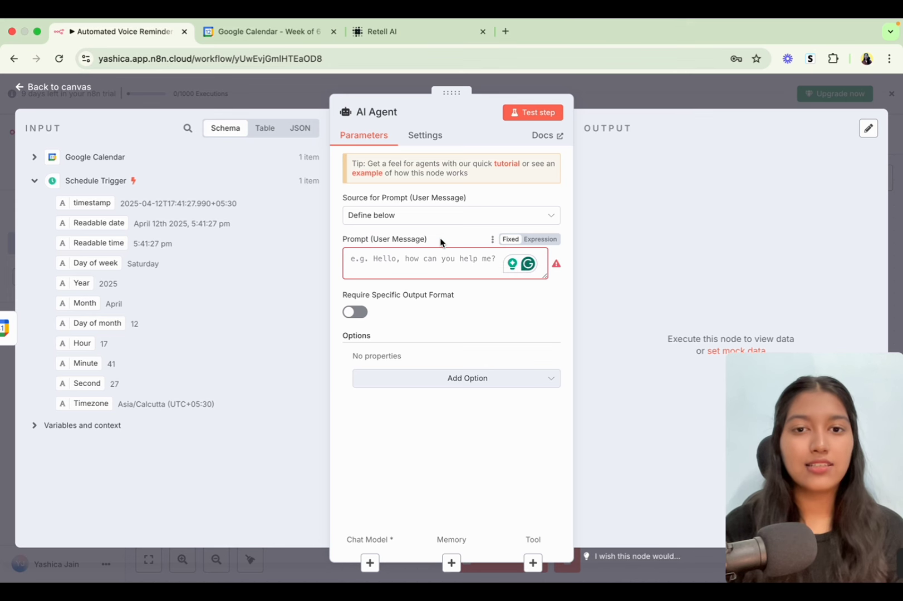
Add a System Message to the AI Agent requiring JSON-only output with name, phone_number, reason, ISO 8601 start_time and end_time, and email.
click(454, 384)
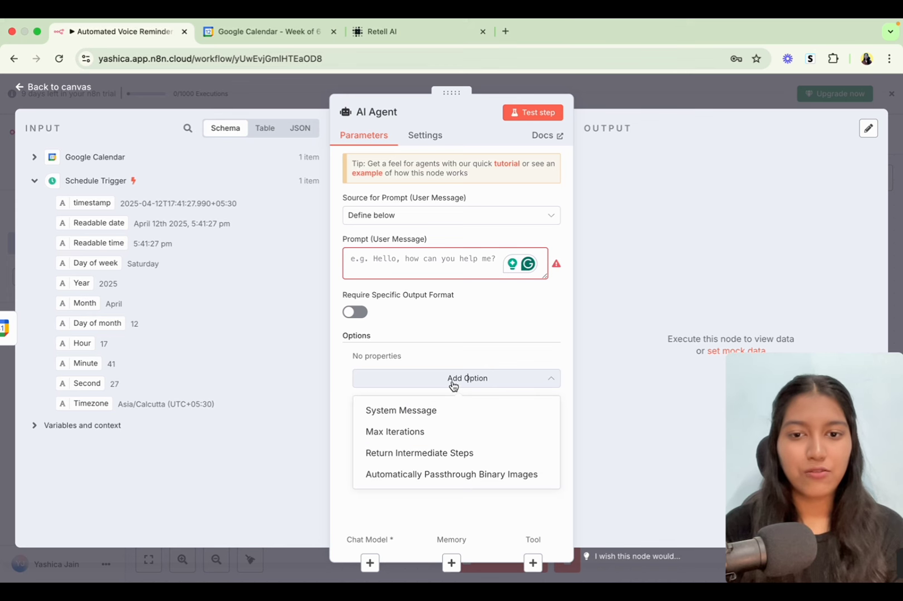
click(409, 410)
drag(424, 386, 474, 320)
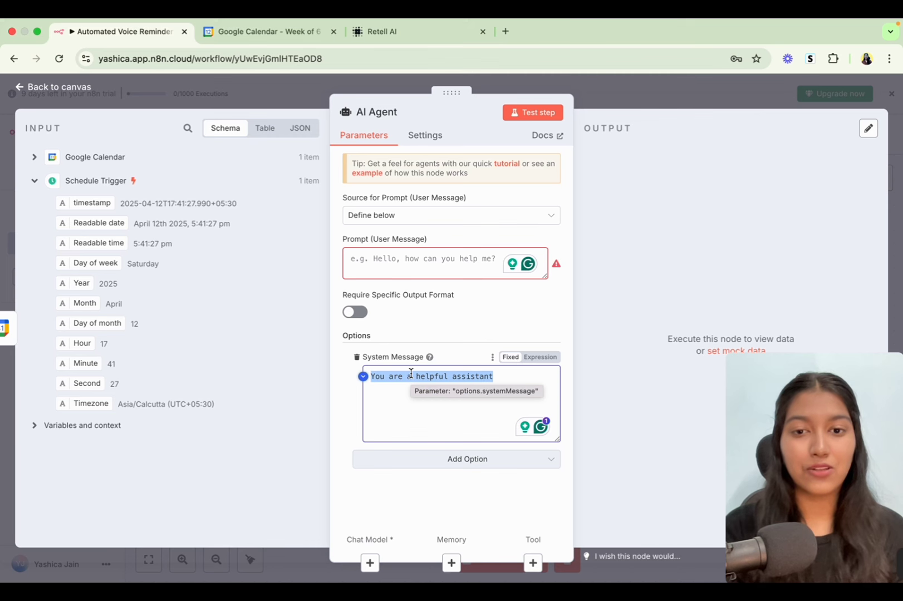
key(ctrl+v)
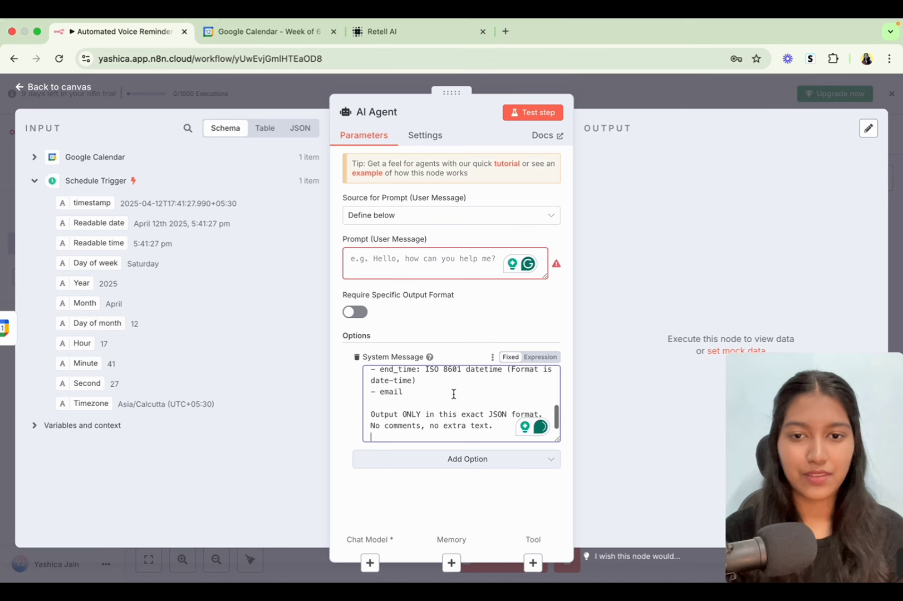
scroll(510, 395, up, 5)
drag(556, 441, 556, 532)
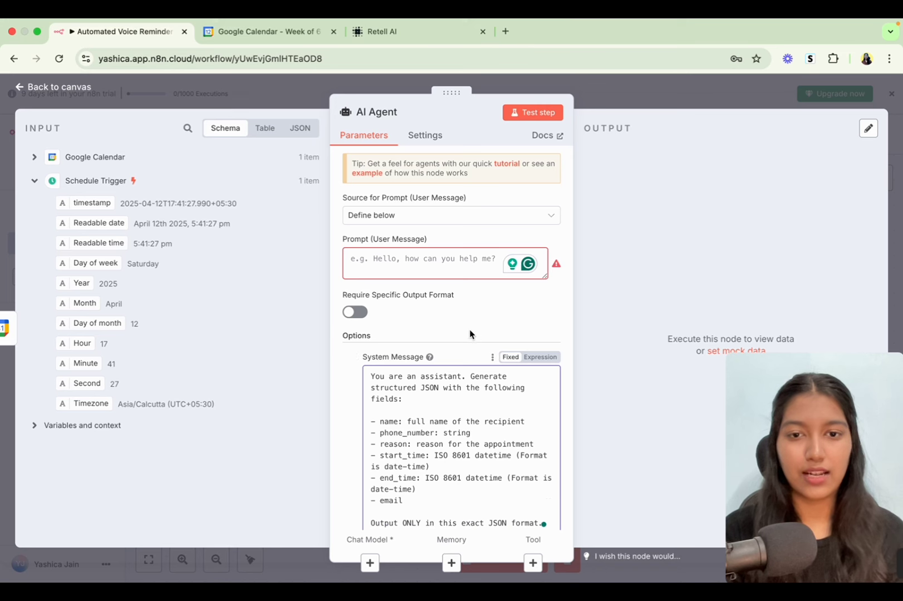
Read through the AI Agent's system message, checking the requested appointment fields and the output format instruction.
scroll(472, 356, down, 2)
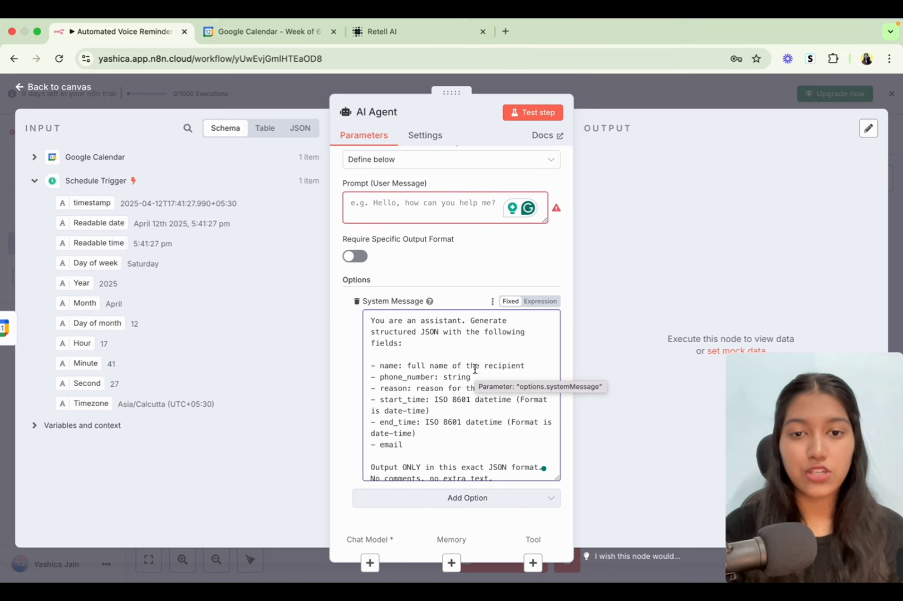
scroll(474, 369, down, 1)
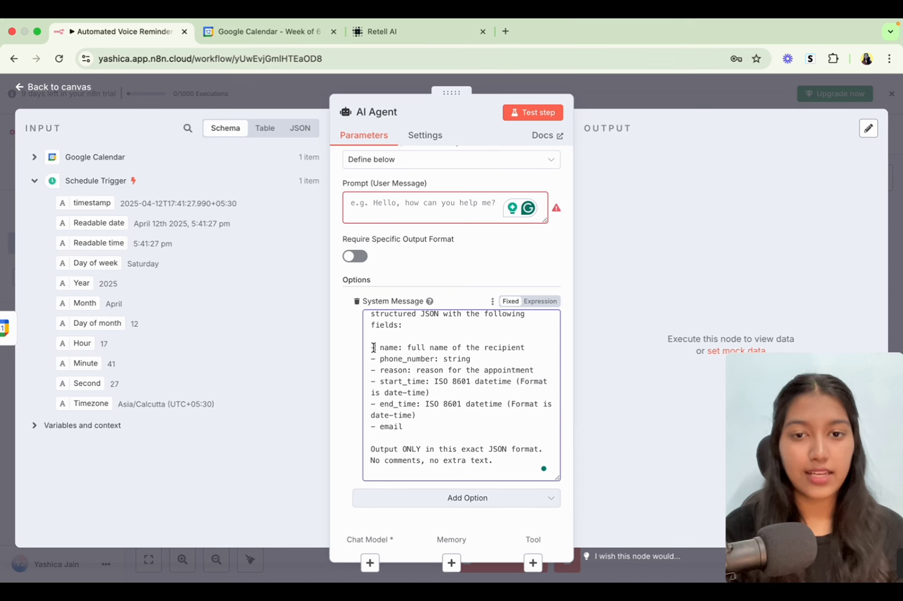
drag(380, 370, 437, 381)
drag(380, 404, 428, 405)
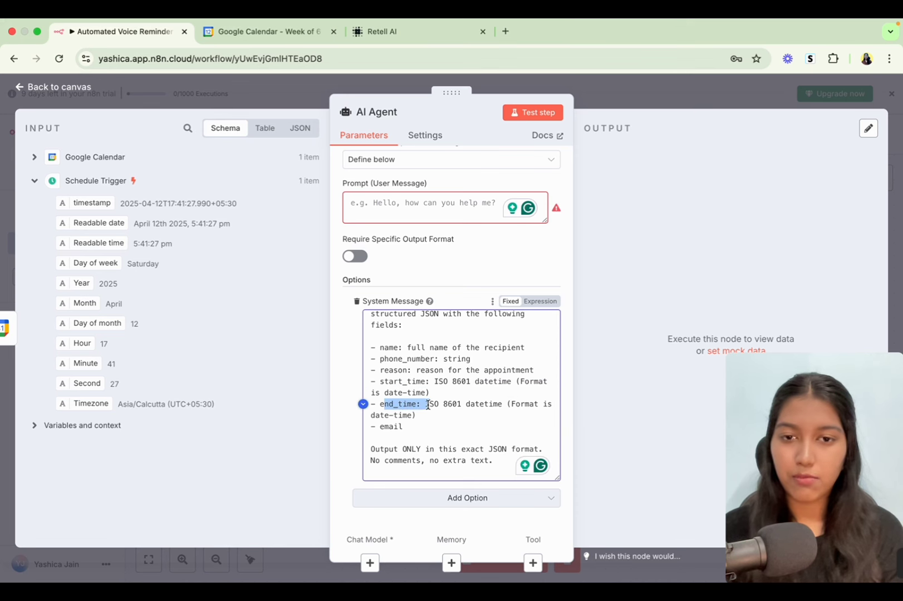
click(389, 430)
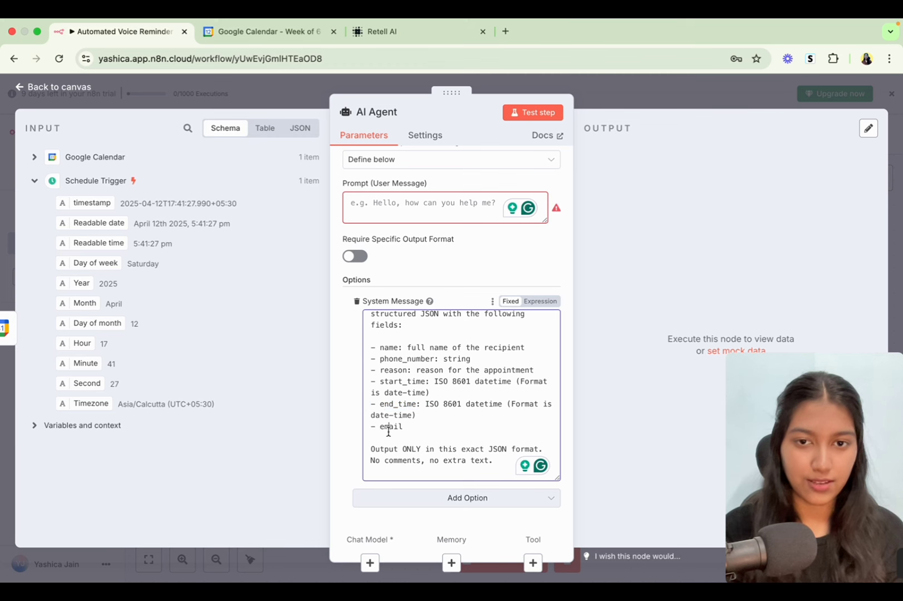
click(421, 432)
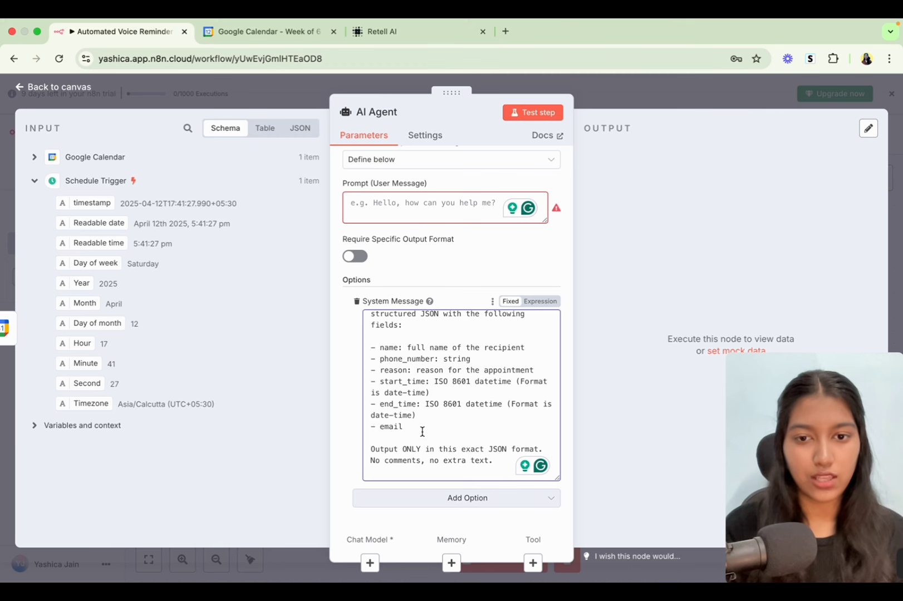
scroll(439, 415, up, 2)
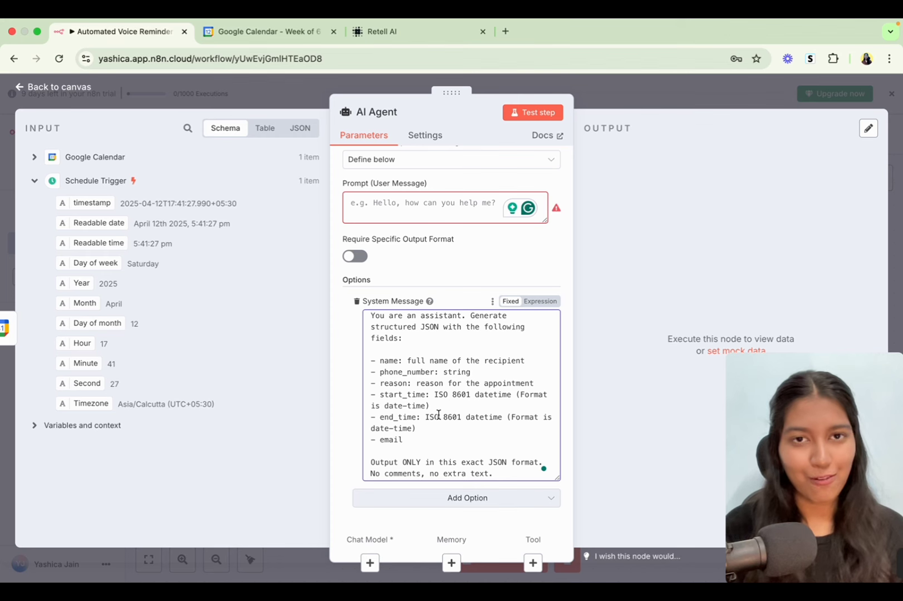
scroll(431, 384, down, 1)
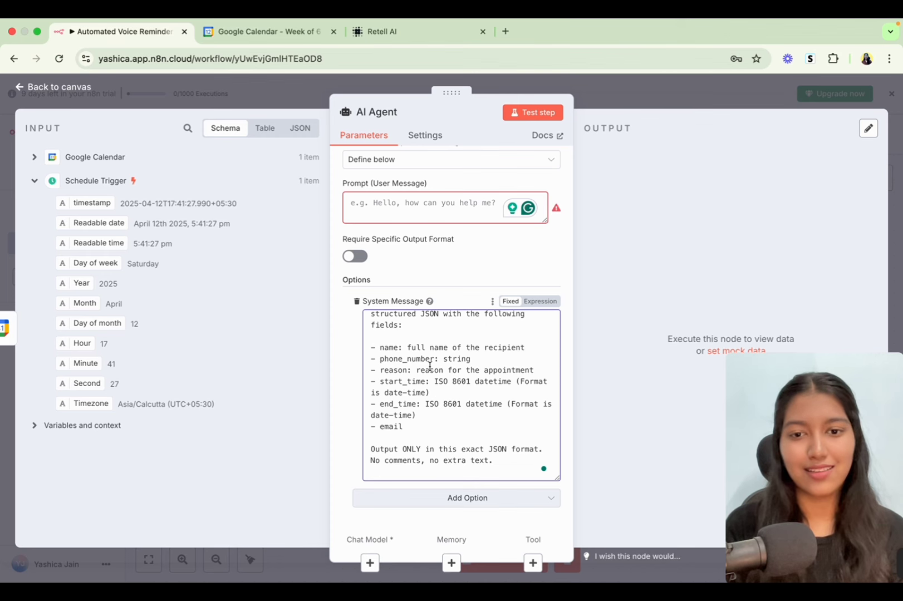
scroll(471, 468, up, 1)
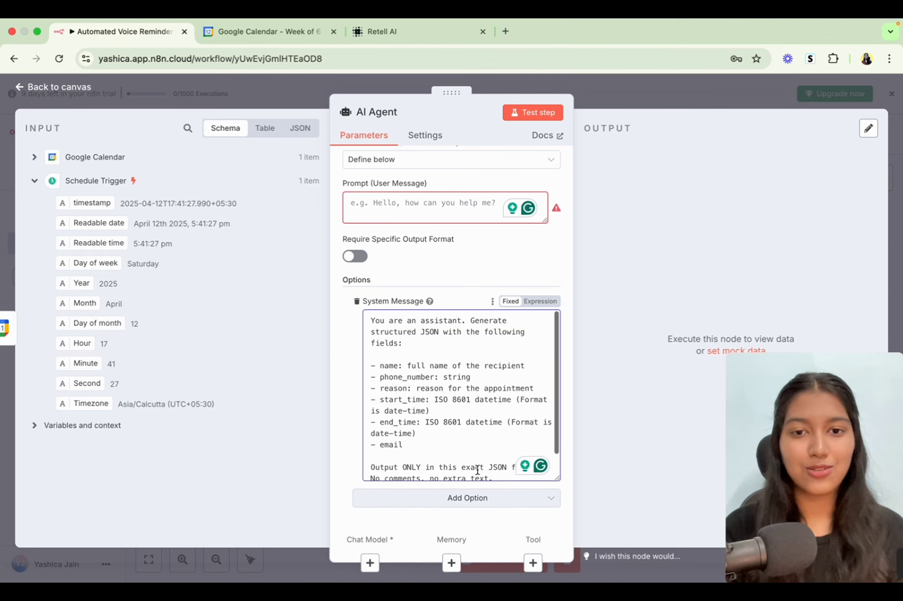
Turn on Require Specific Output Format for the AI Agent and begin its user message prompt with "Appointment Details:".
scroll(447, 262, up, 2)
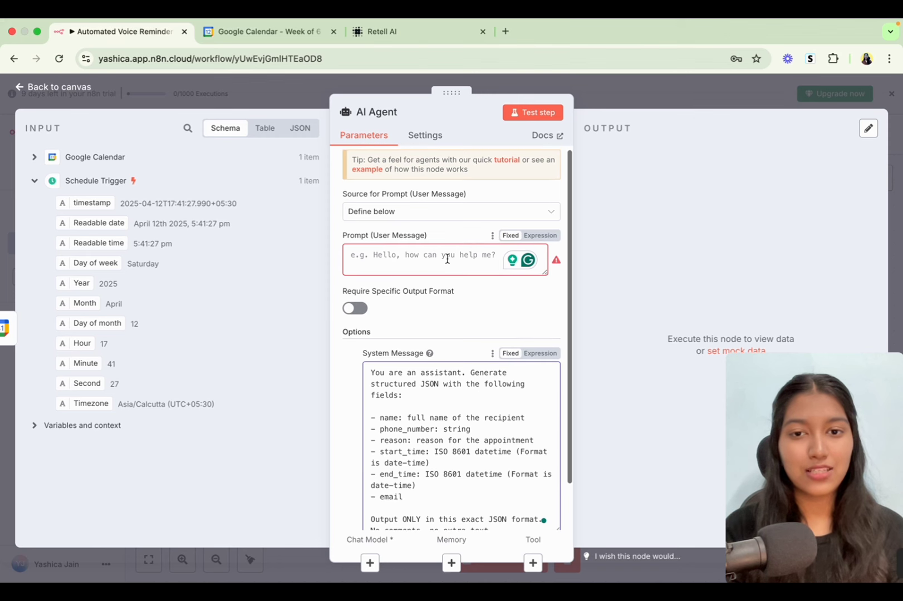
click(347, 309)
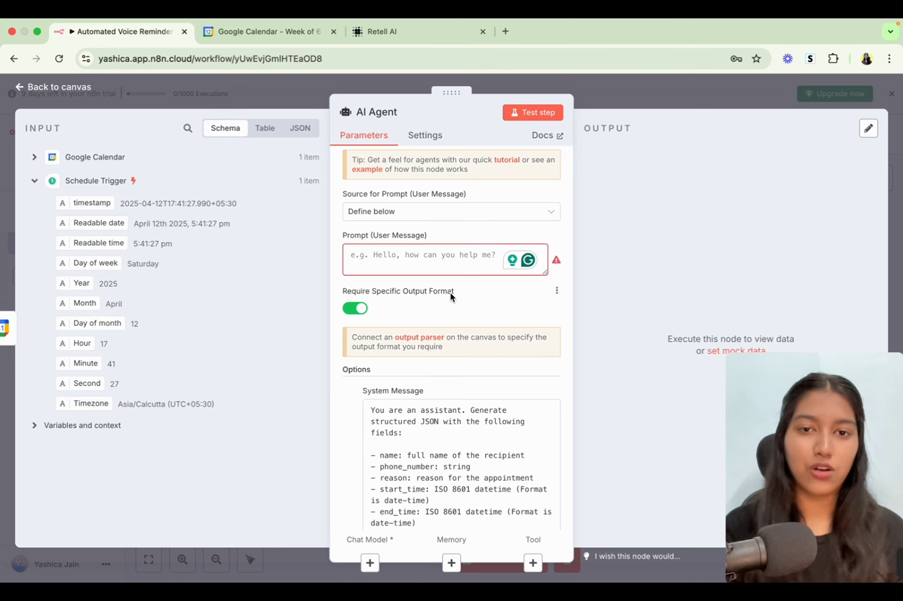
click(430, 258)
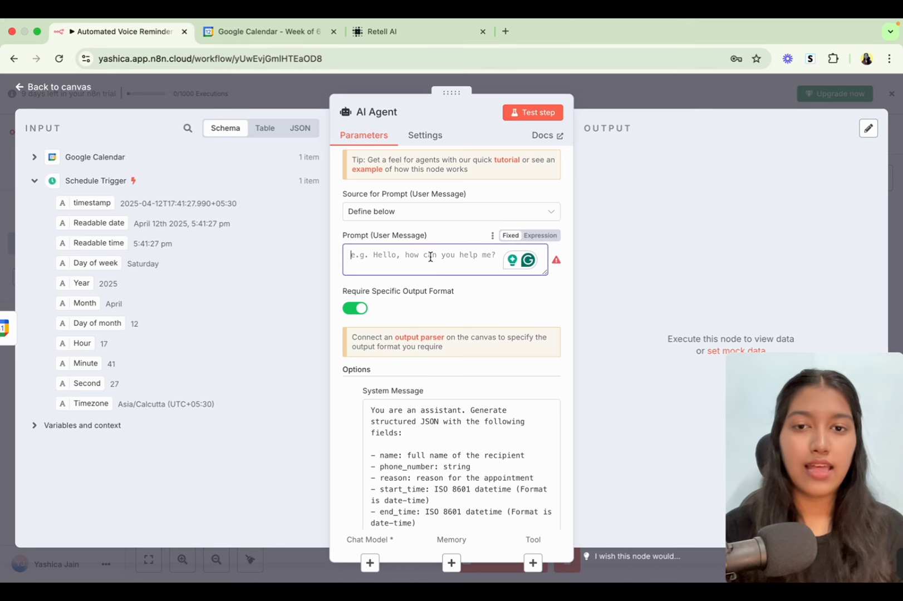
text(Appointment)
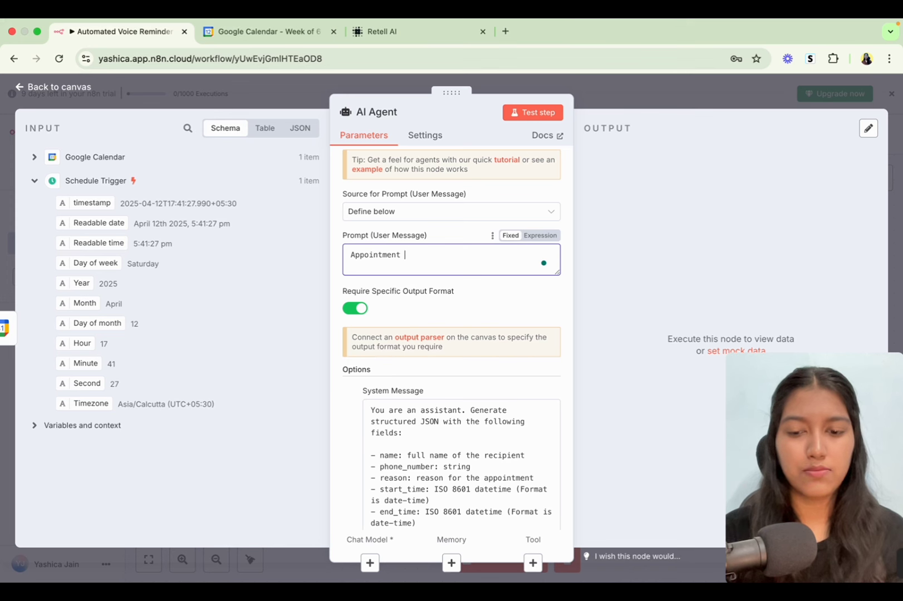
text( Details:)
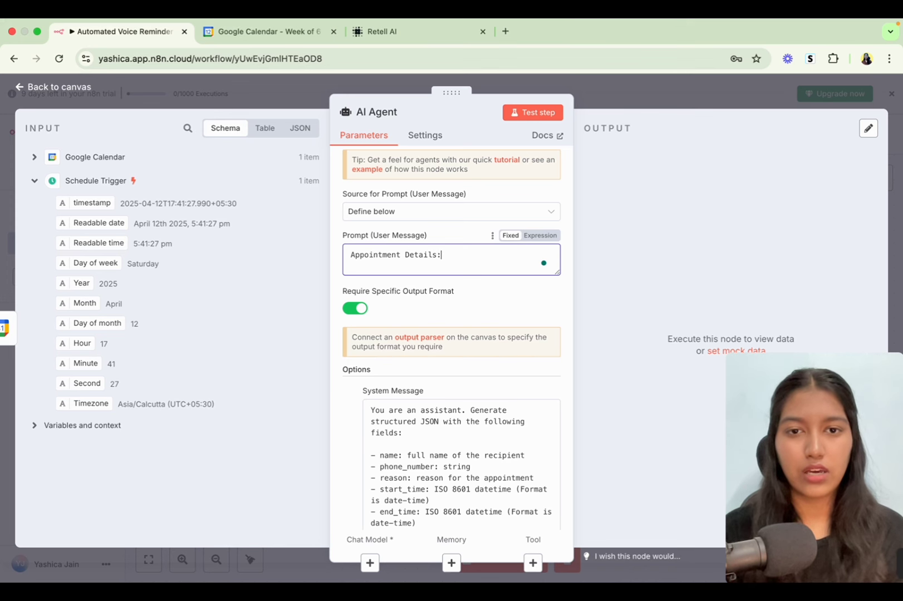
Insert the Google Calendar event's description field as an expression after "Appointment Details:" in the prompt.
click(34, 157)
scroll(167, 334, down, 3)
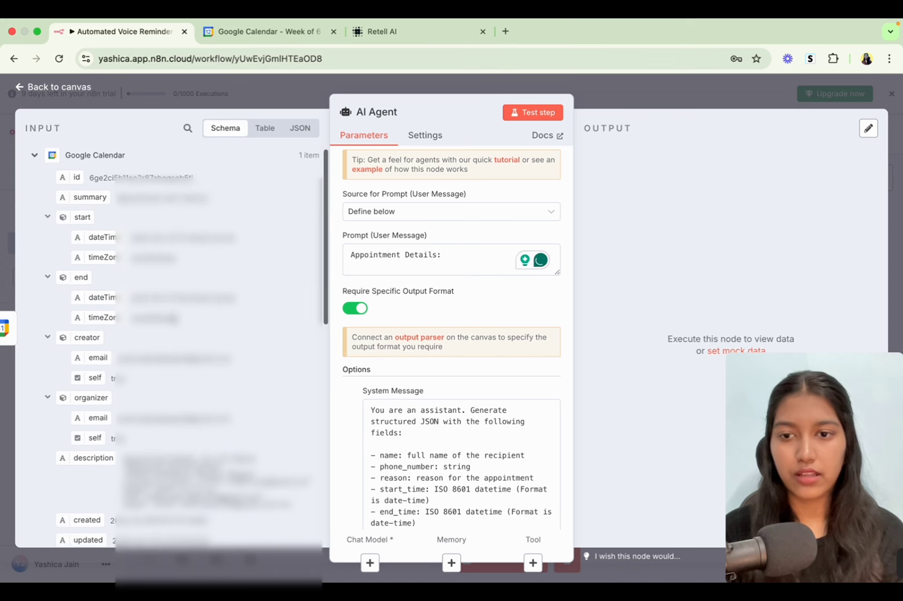
drag(92, 316, 424, 259)
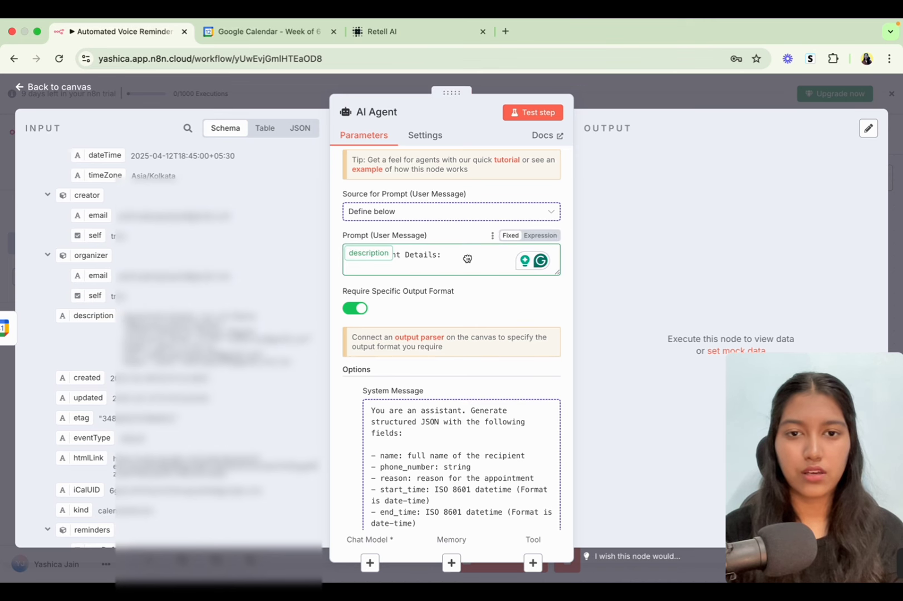
click(430, 266)
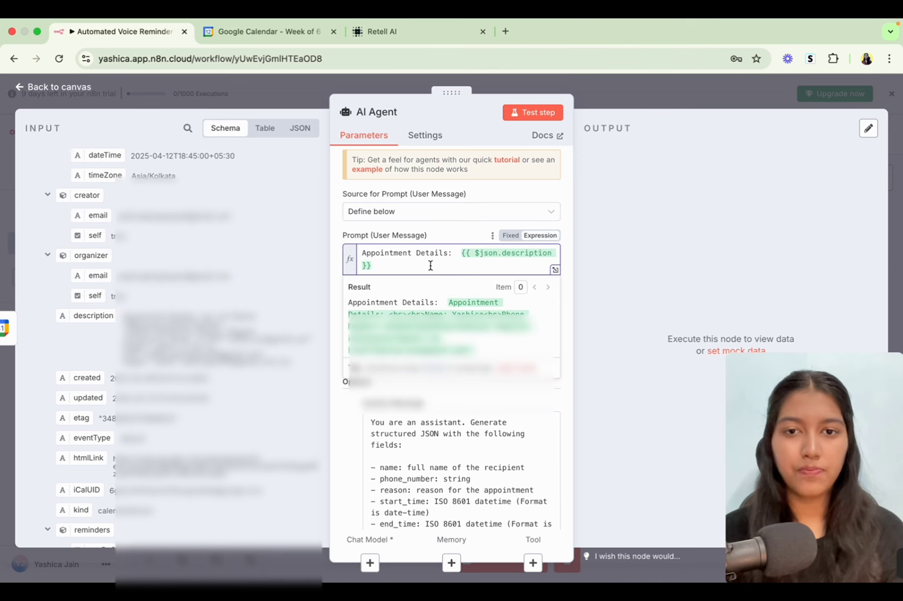
key(Return)
key(Return)
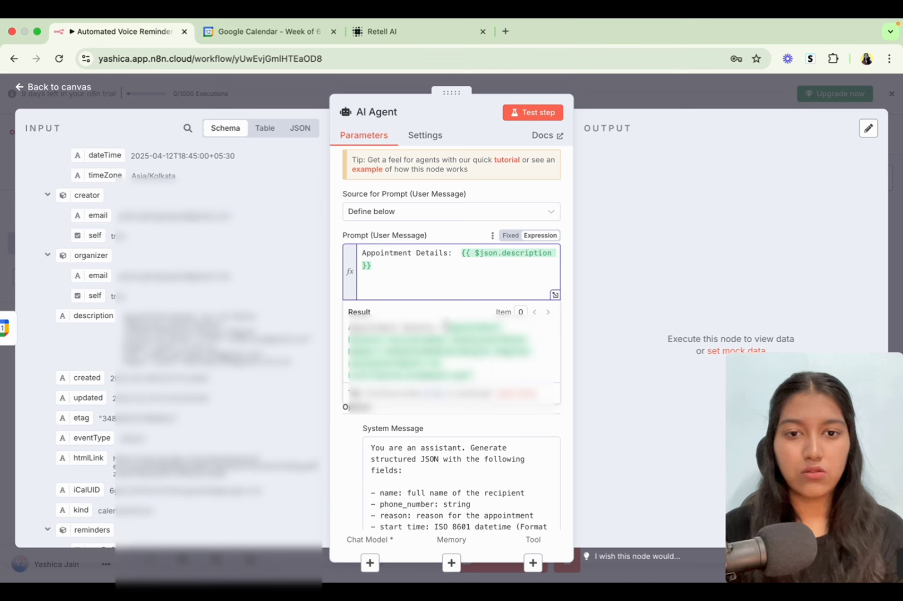
drag(351, 325, 537, 384)
click(416, 269)
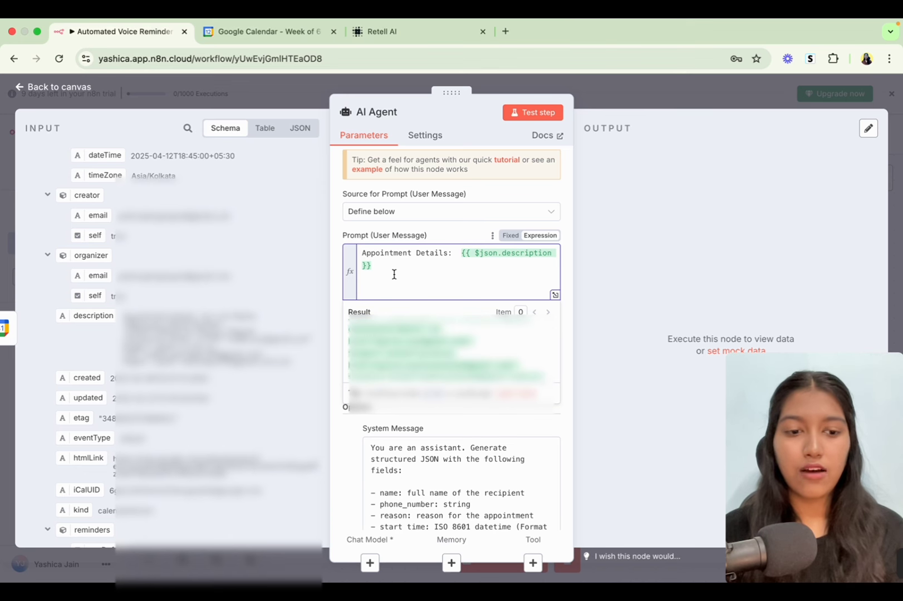
Add a "Start time:" line to the prompt, filled with the event's start dateTime field.
key(Return)
key(Return)
text(Start time:)
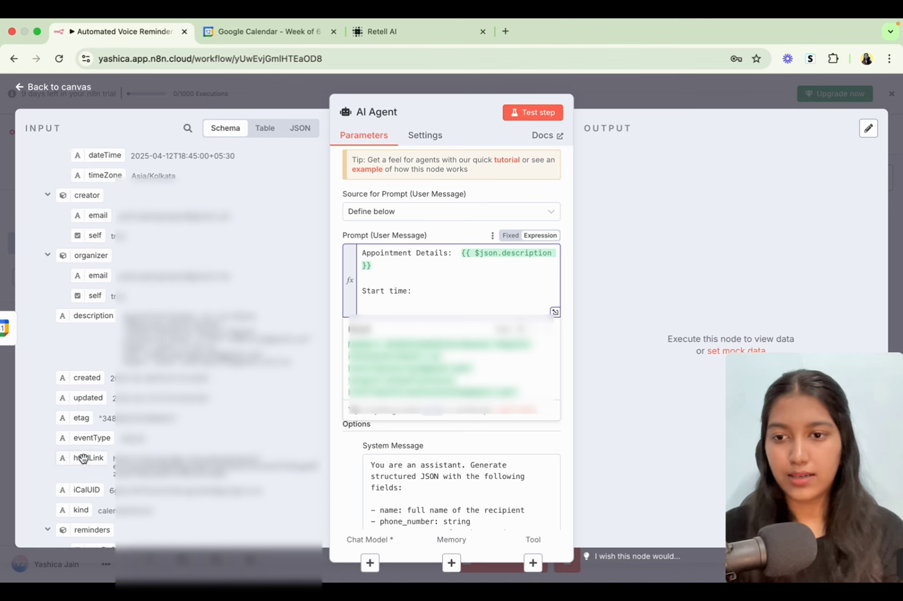
scroll(99, 270, up, 3)
scroll(98, 269, up, 1)
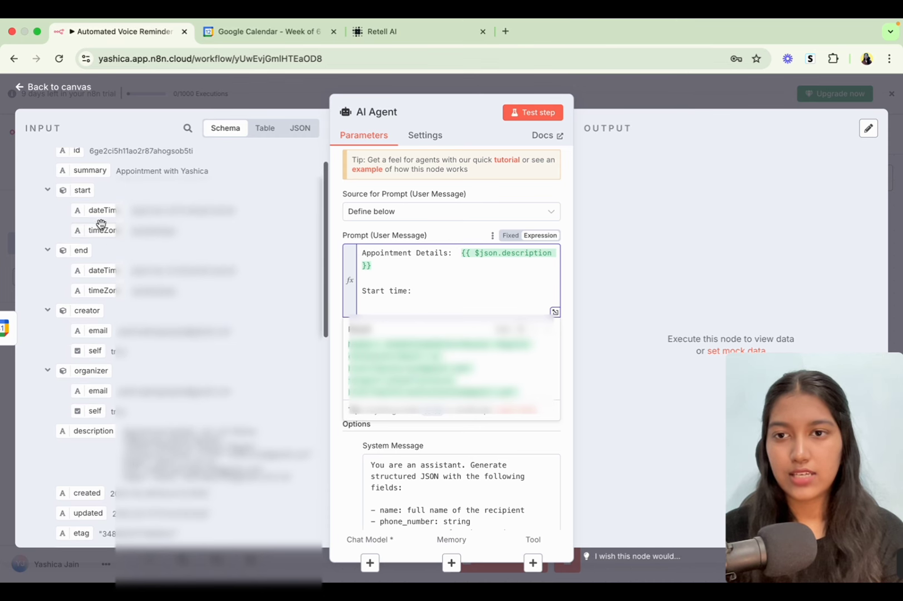
drag(101, 210, 430, 291)
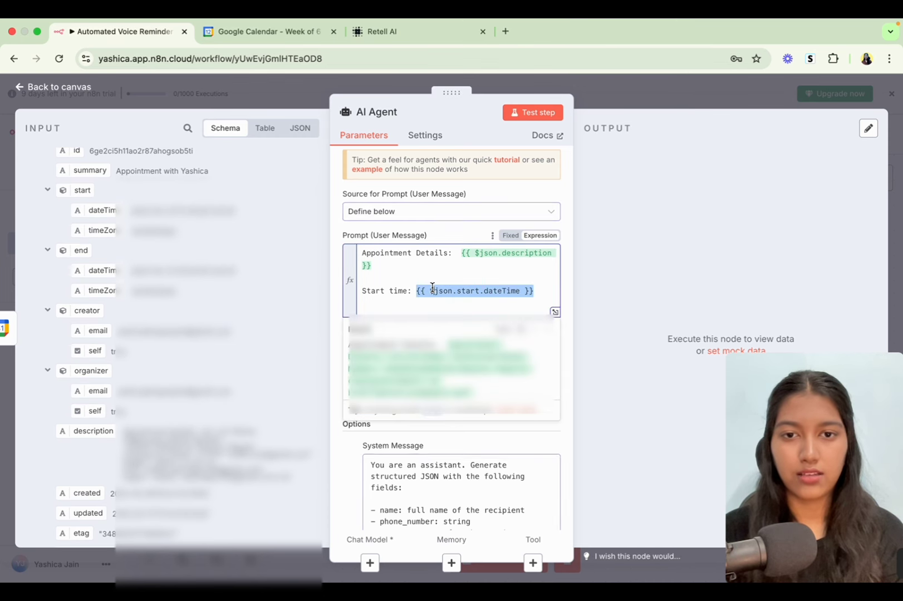
Add an "End time:" line with the event's end dateTime field to the prompt and return to the canvas.
key(Return)
key(Return)
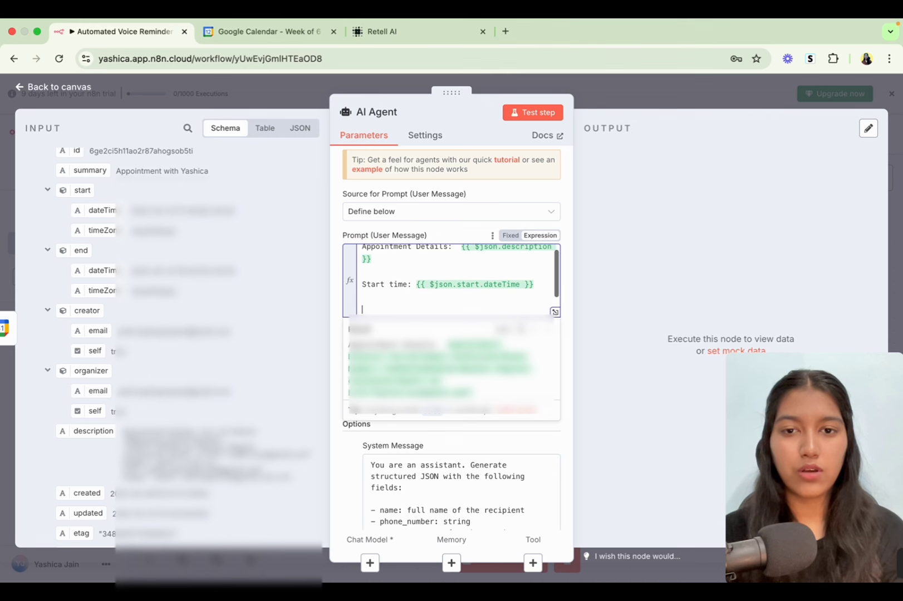
text(End time:)
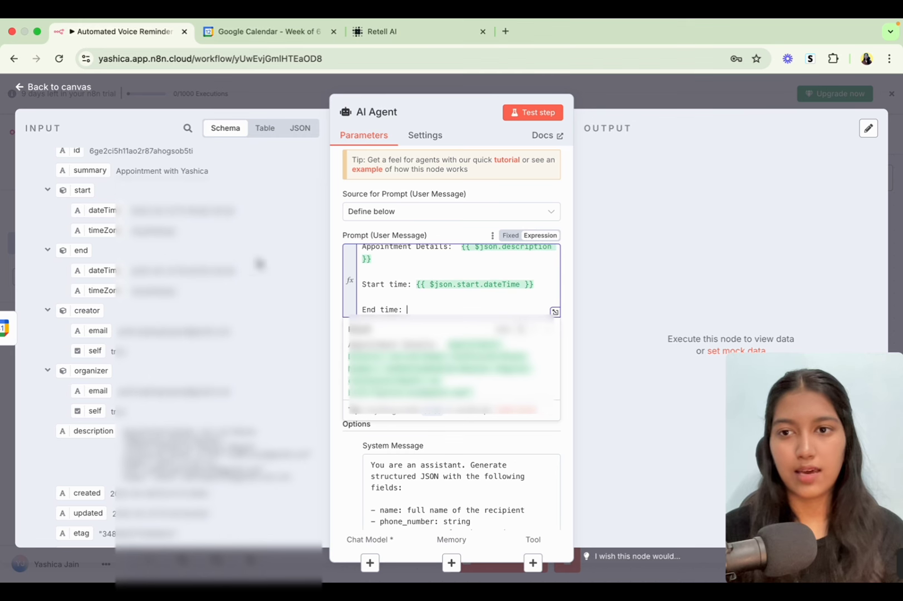
drag(99, 271, 417, 308)
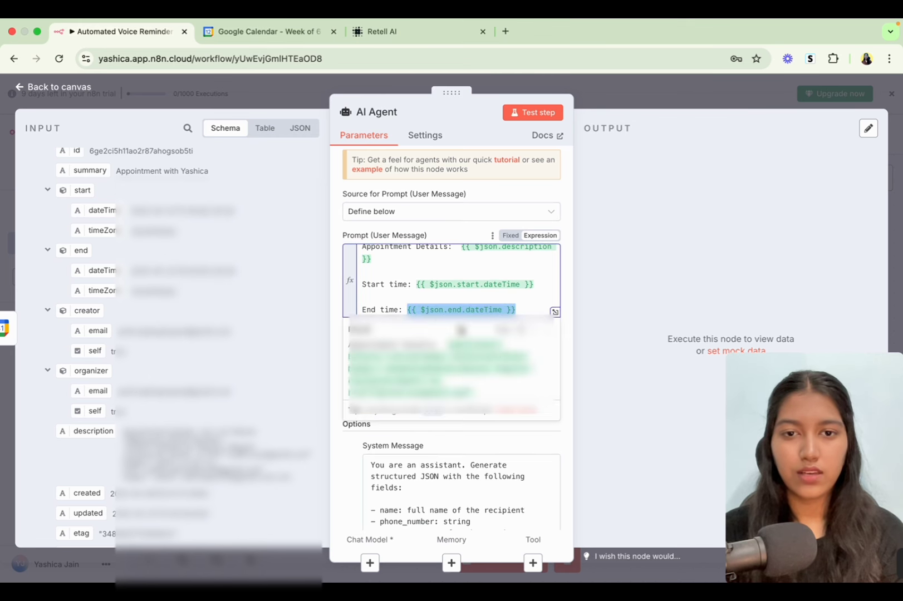
click(564, 275)
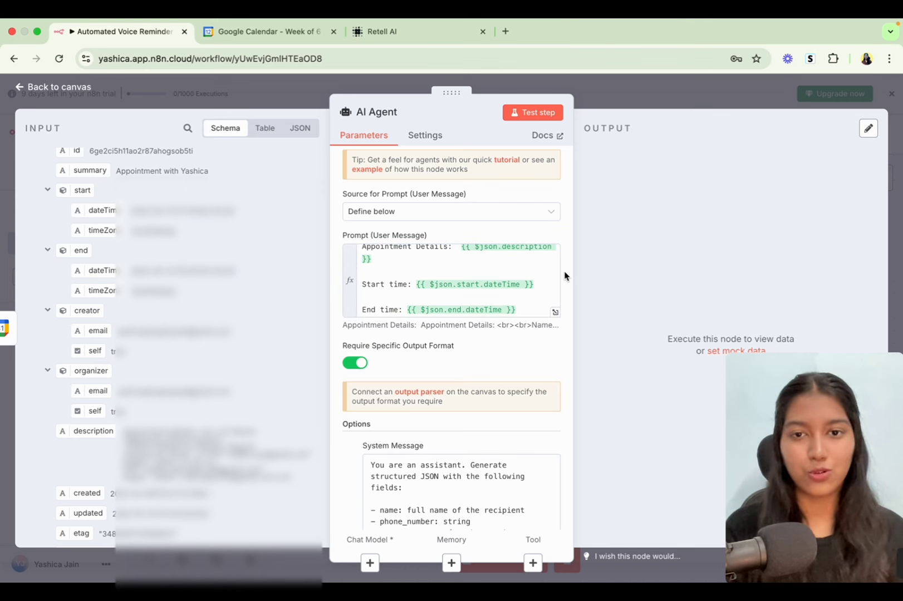
scroll(484, 246, up, 1)
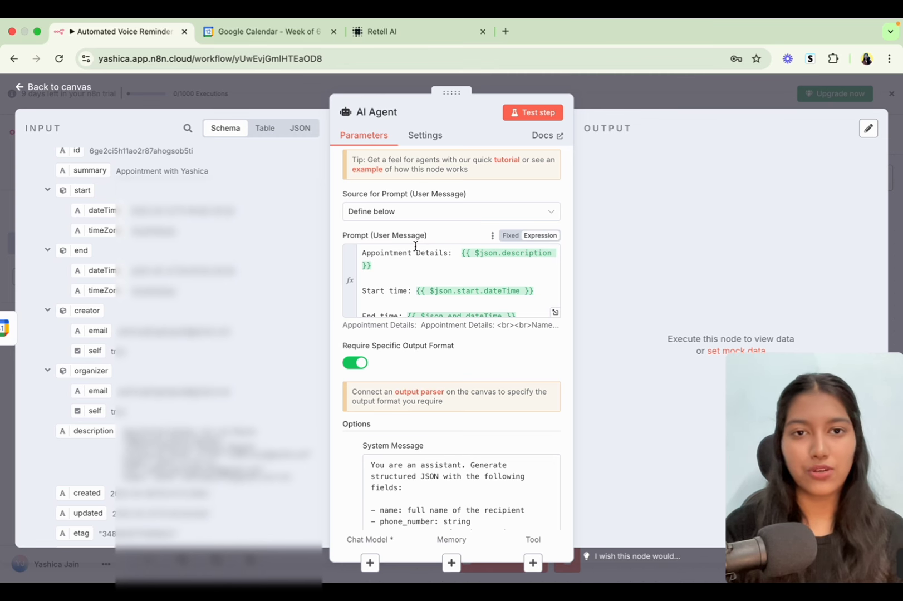
click(622, 99)
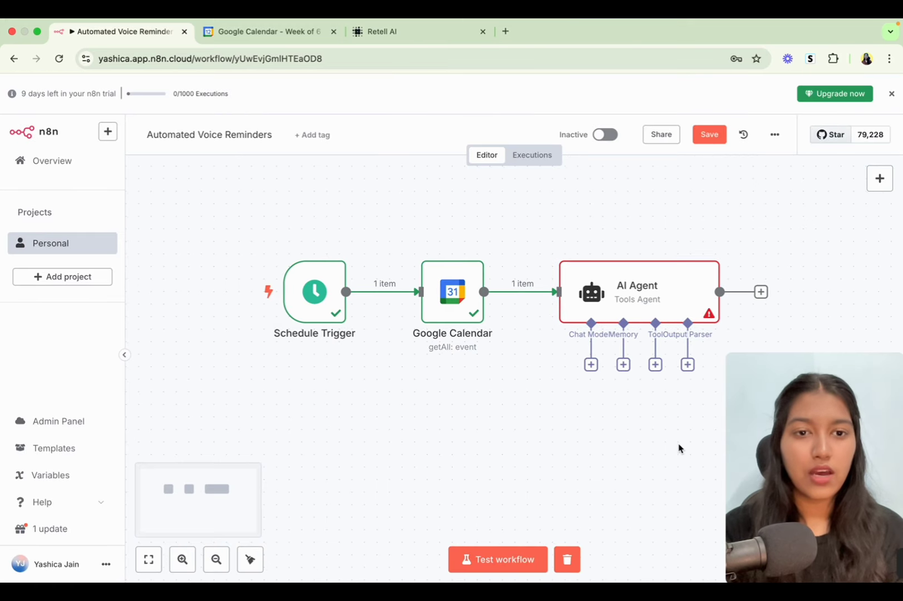
Attach an OpenAI Chat Model to the AI Agent's Chat Model input.
scroll(570, 418, right, 3)
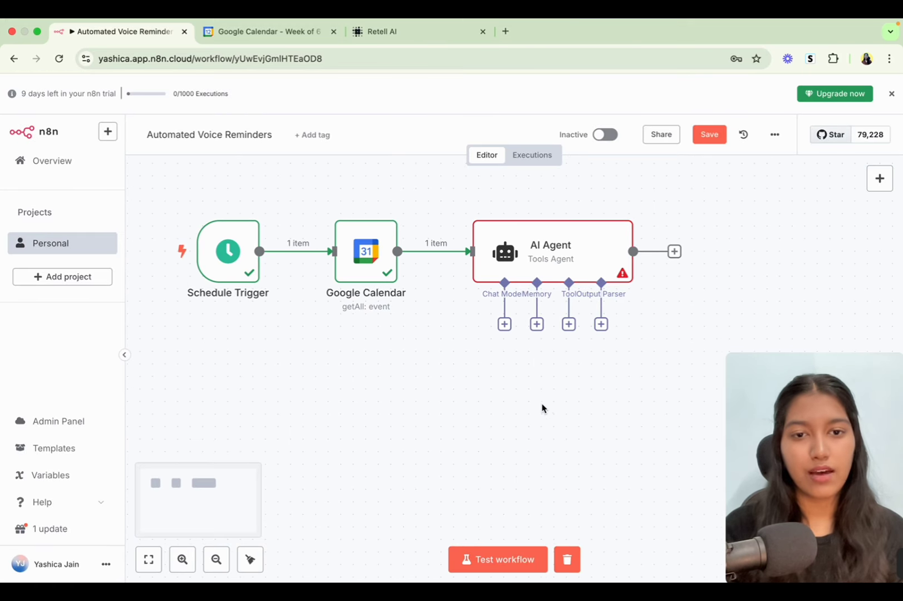
click(503, 325)
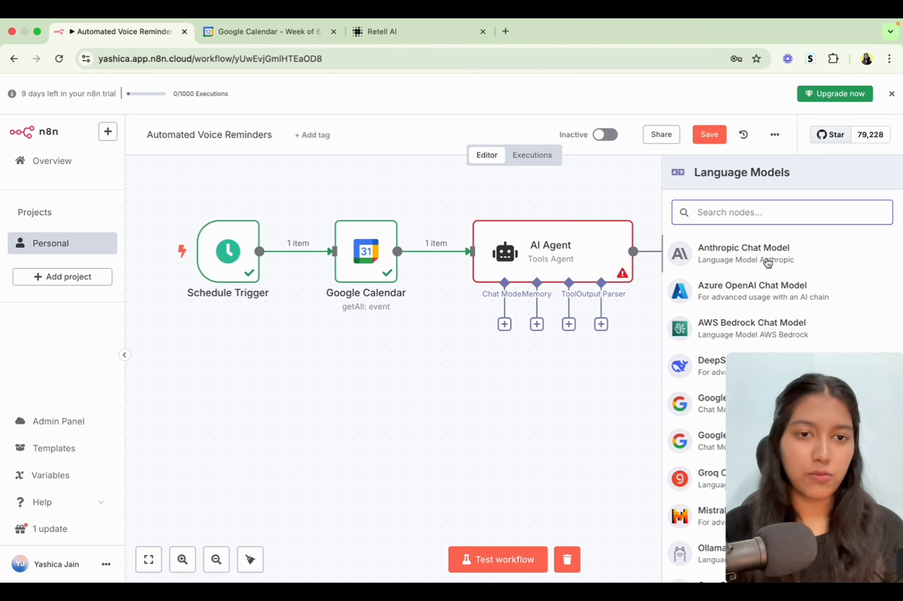
scroll(767, 263, down, 5)
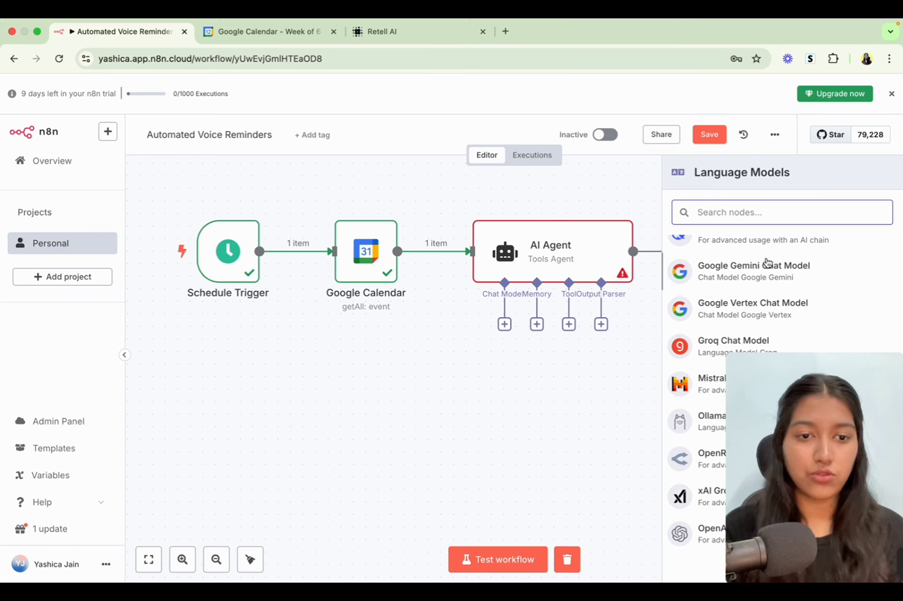
scroll(767, 263, up, 5)
scroll(767, 263, down, 5)
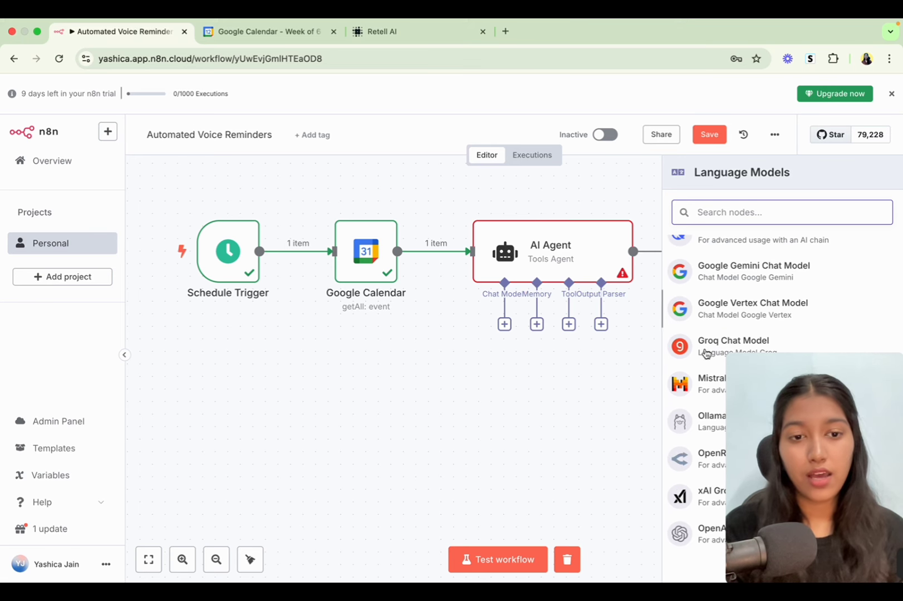
click(701, 536)
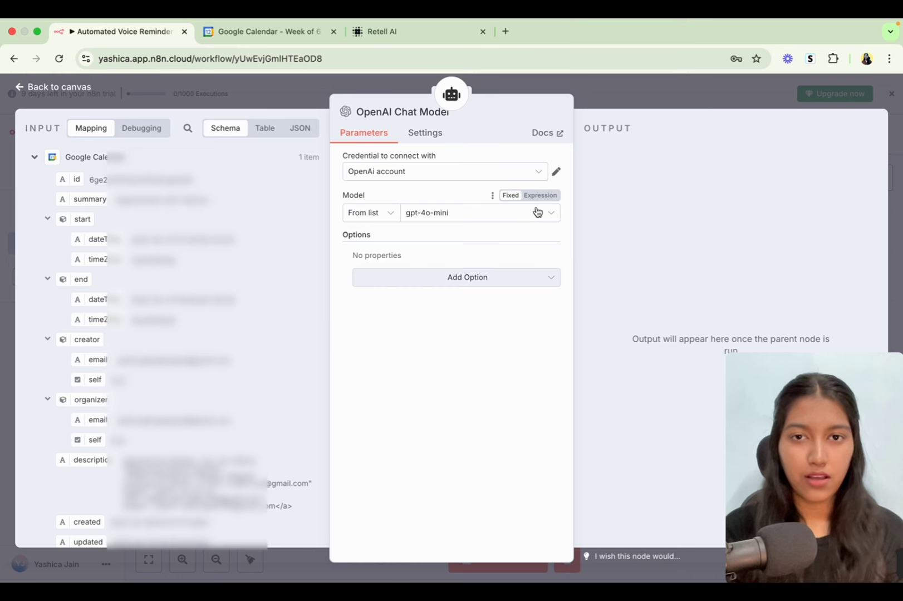
click(489, 173)
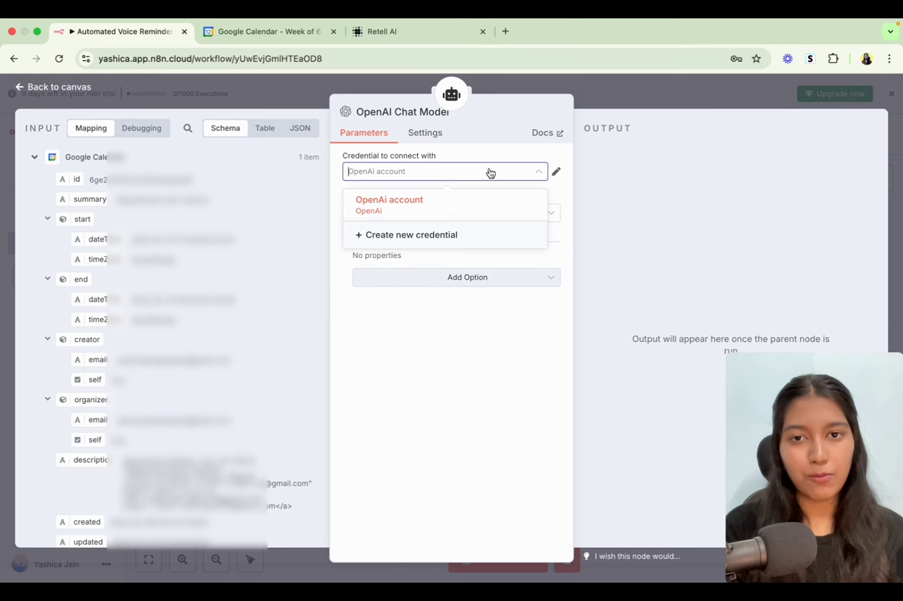
click(429, 239)
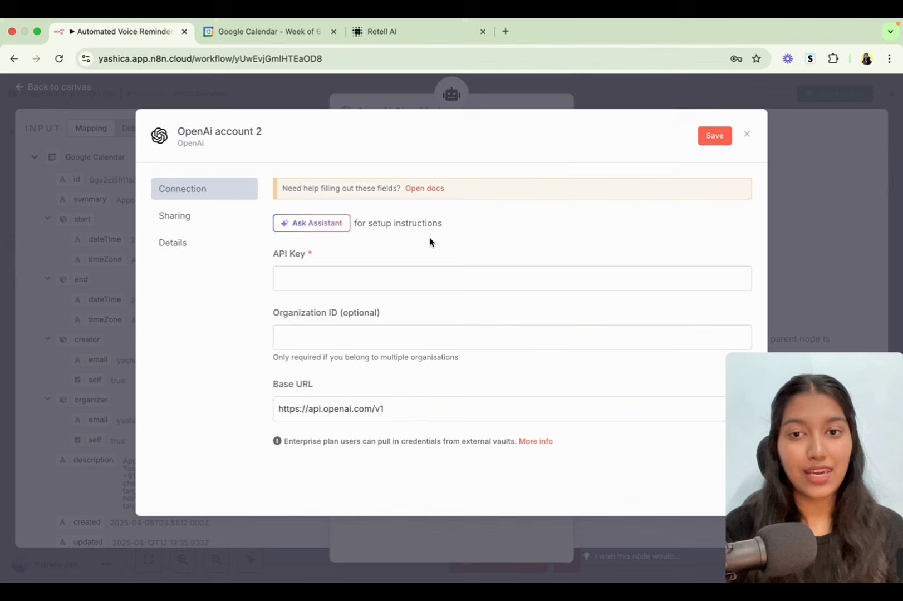
click(382, 274)
click(399, 255)
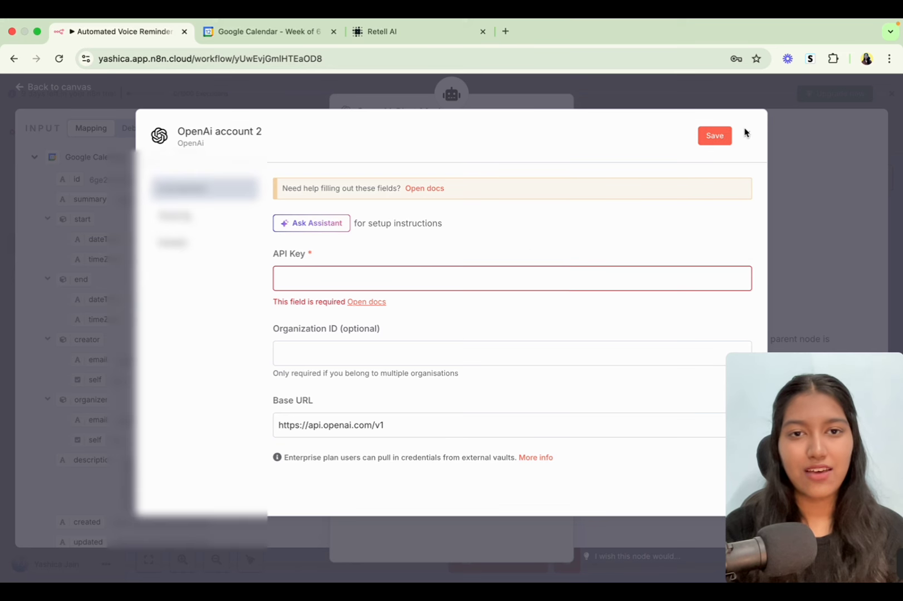
click(745, 132)
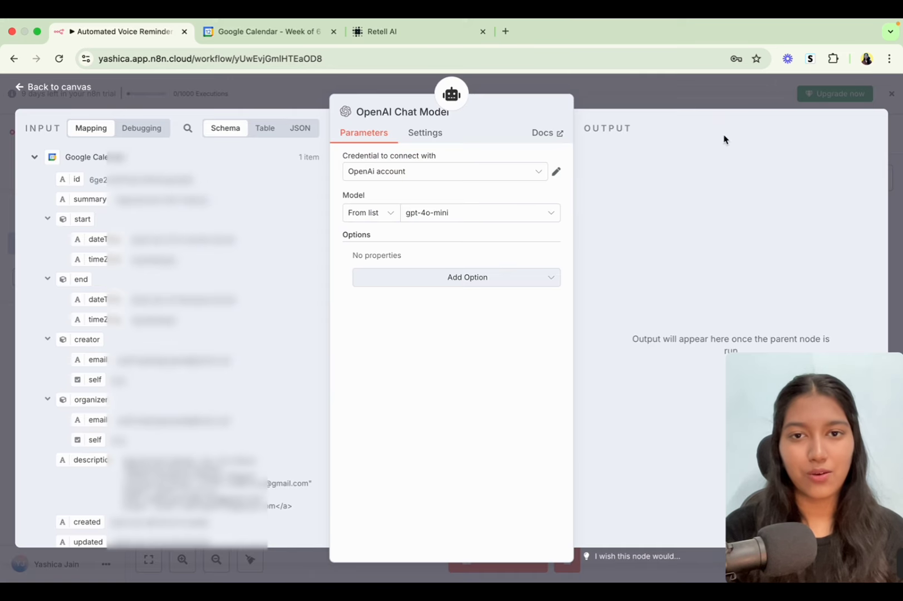
Set the OpenAI Chat Model's model to gpt-4o and return to the canvas.
click(421, 212)
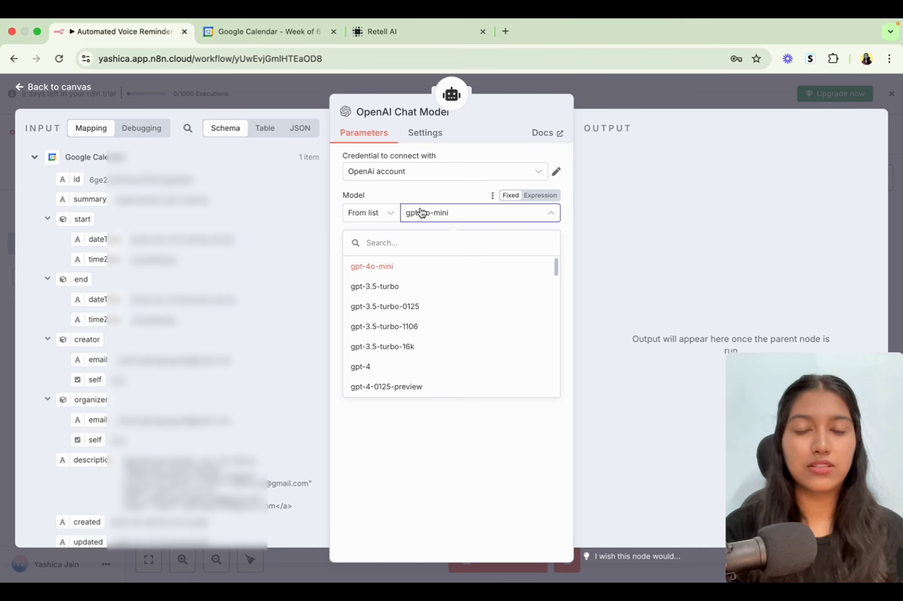
scroll(405, 329, down, 5)
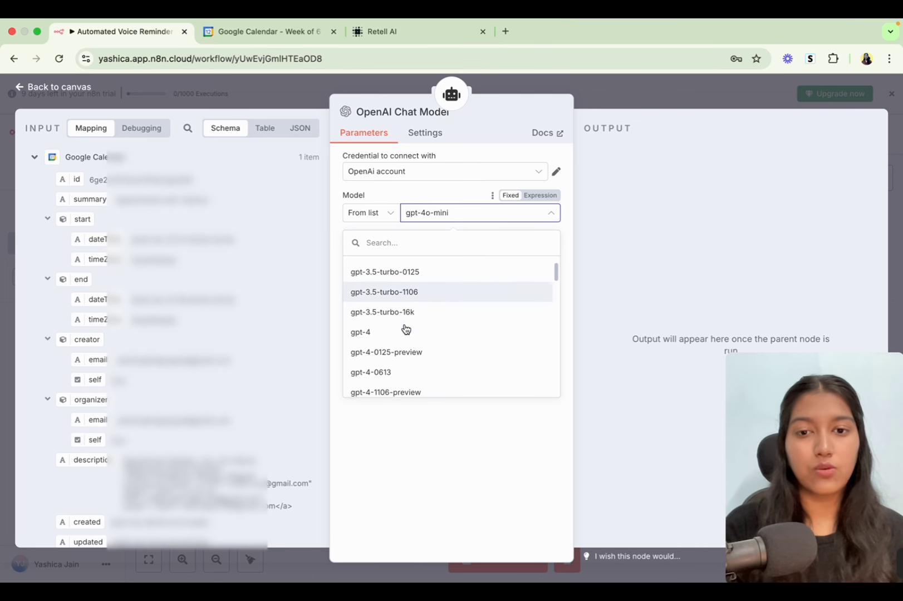
scroll(405, 328, down, 10)
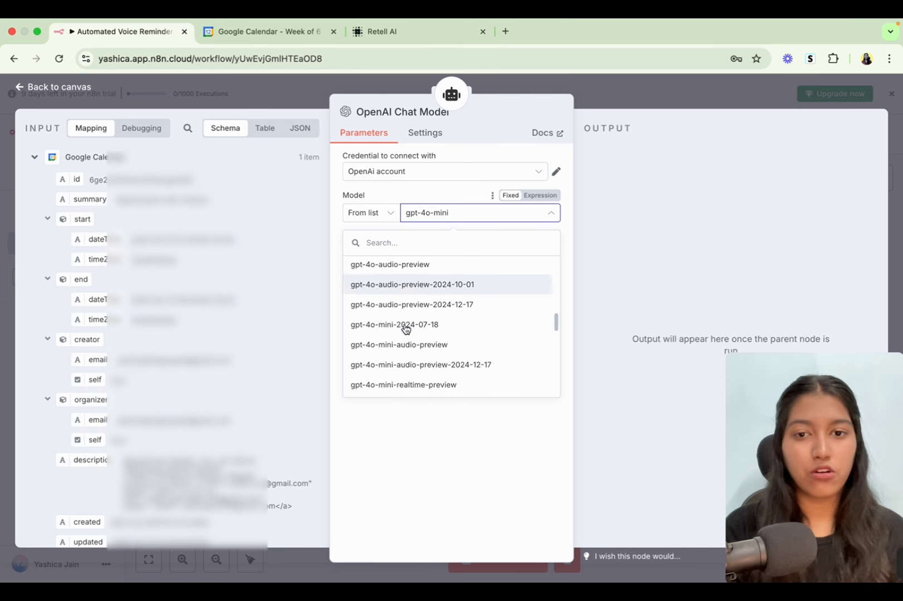
scroll(405, 329, up, 8)
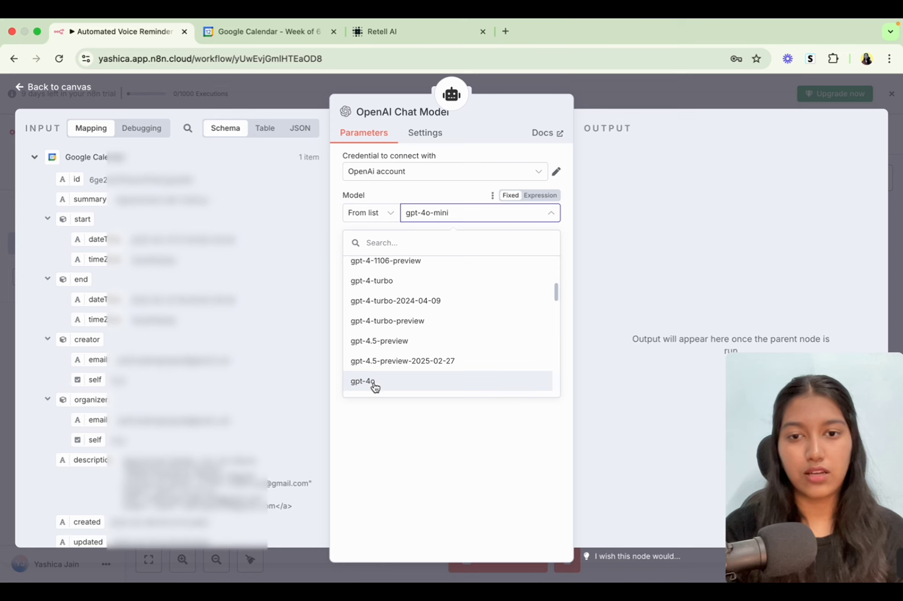
click(374, 383)
click(601, 88)
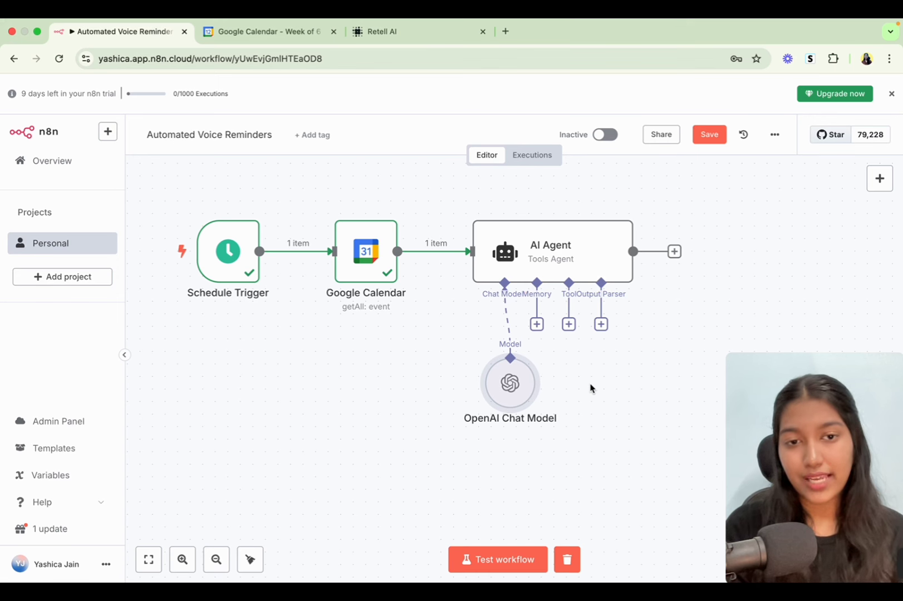
Attach a Structured Output Parser to the AI Agent's Output Parser input and clear its default JSON example.
click(601, 325)
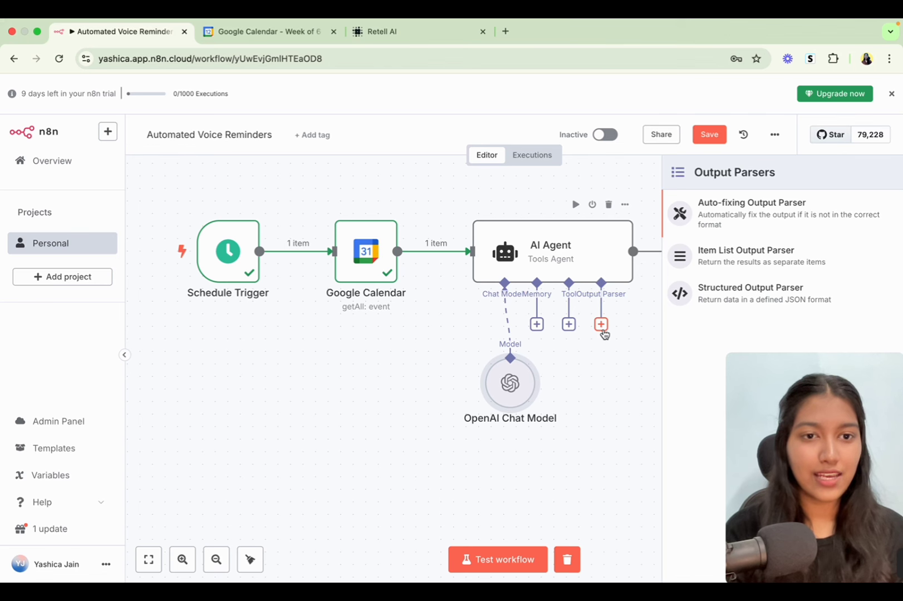
click(748, 298)
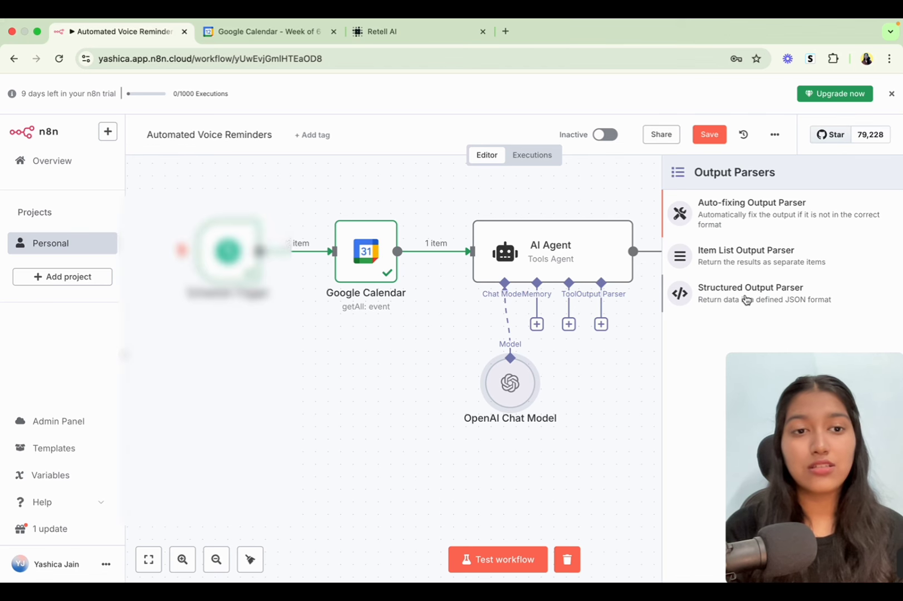
drag(396, 284, 369, 222)
key(BackSpace)
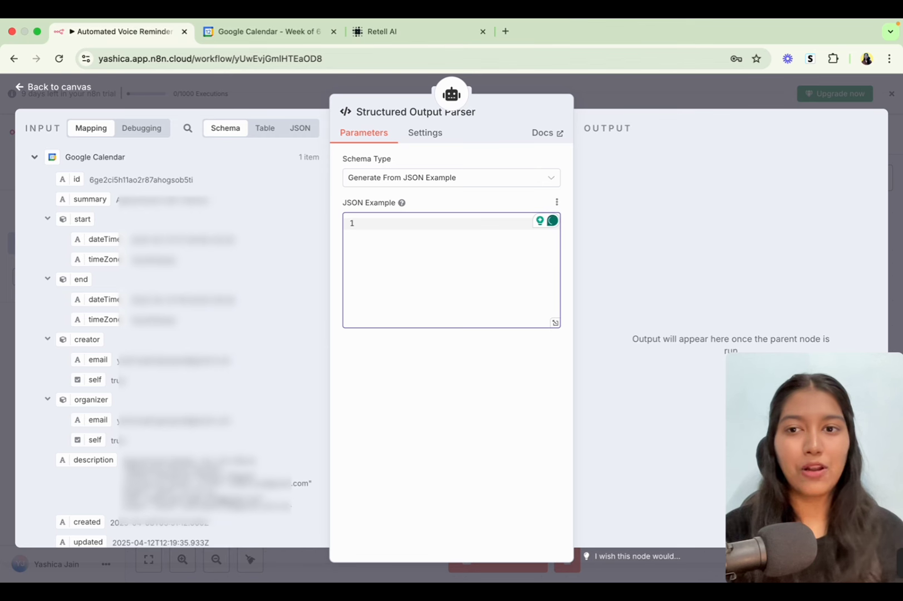
Enter a JSON schema whose output object requires name, email, phone_number, reason, start_time and end_time, and return to the canvas.
click(99, 157)
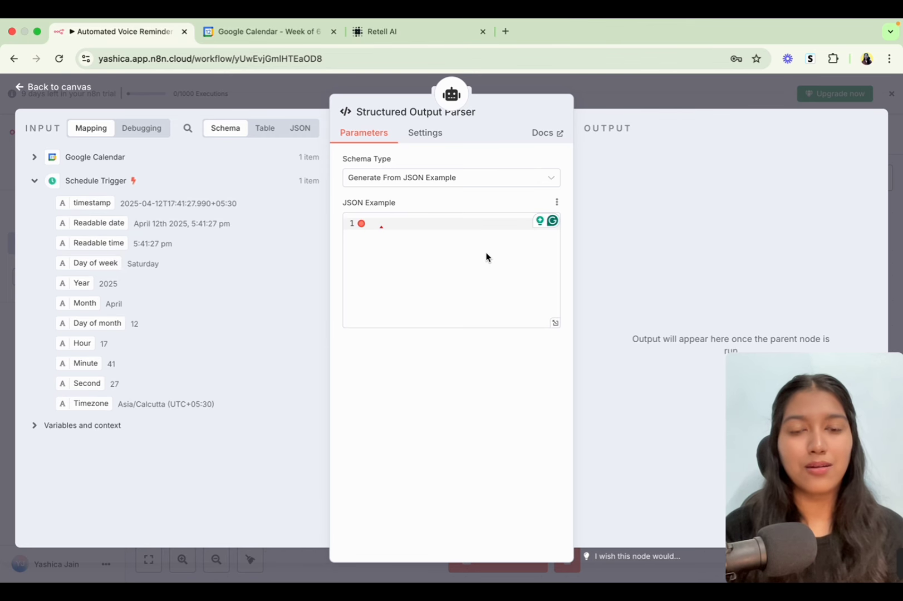
click(426, 228)
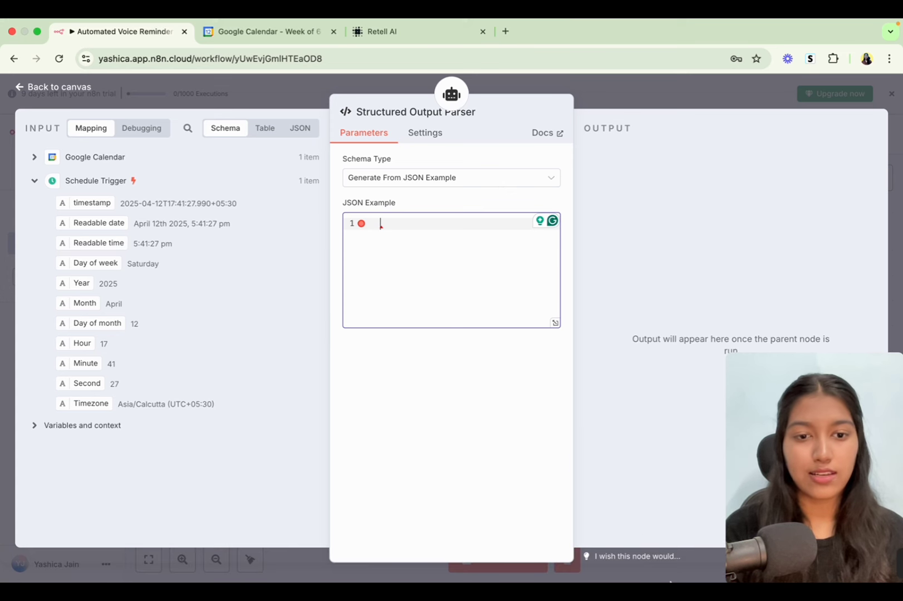
text({   "type": "object",   "properties": {     "output": {       "type": "object",       "properties": {         "name": { "type": "string" },         "email": { "type": "string", "format": "email" },         "phone_number": { "type": "string" },         "reason": { "type": "string" },         "start_time": { "type": "string", "format": "date-time" },         "end_time": { "type": "string", "format": "date-time" }       },       "required": [         "name",         "email",         "phone_number",         "reason",         "start_time",         "end_time"       ]     }   },   "required": ["output"] })
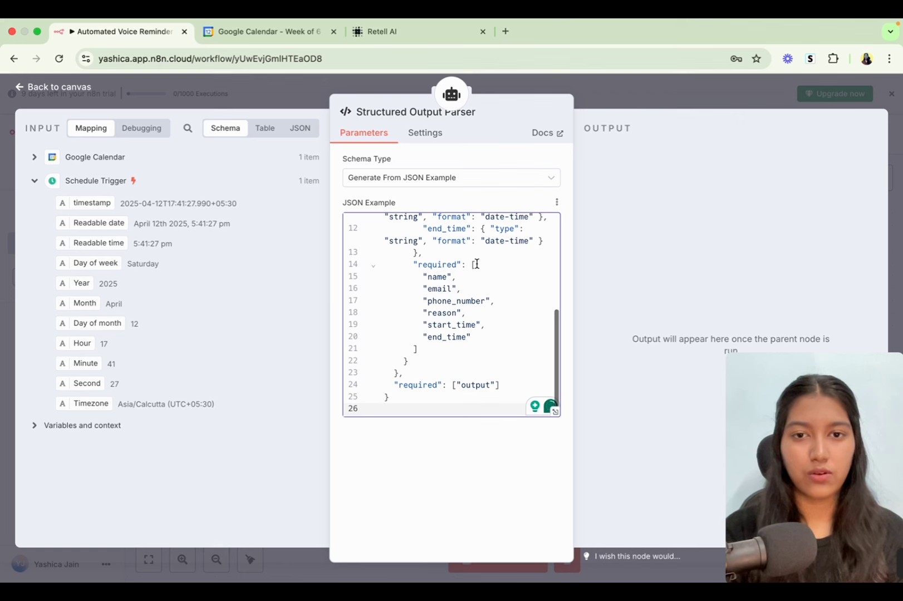
scroll(476, 263, up, 5)
scroll(476, 263, down, 3)
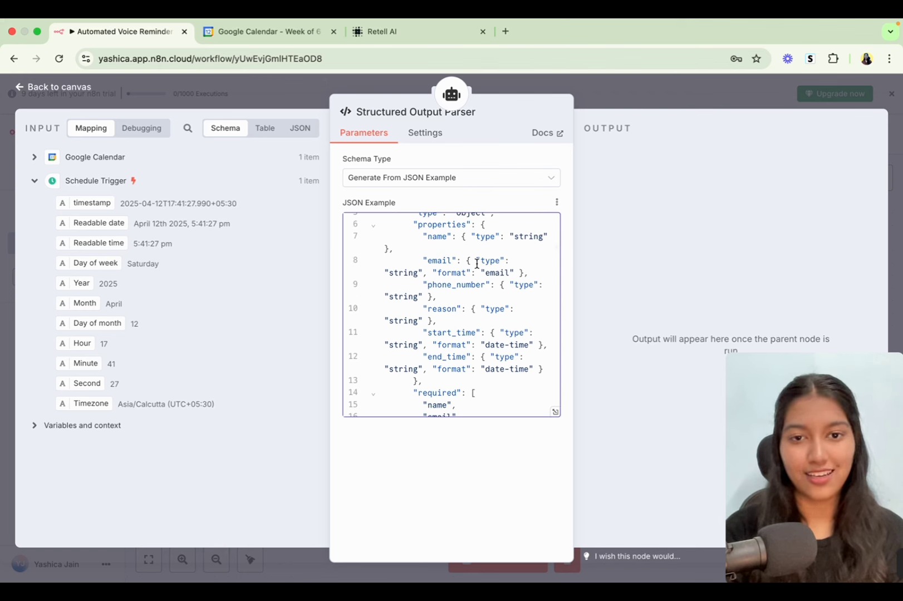
scroll(476, 263, down, 5)
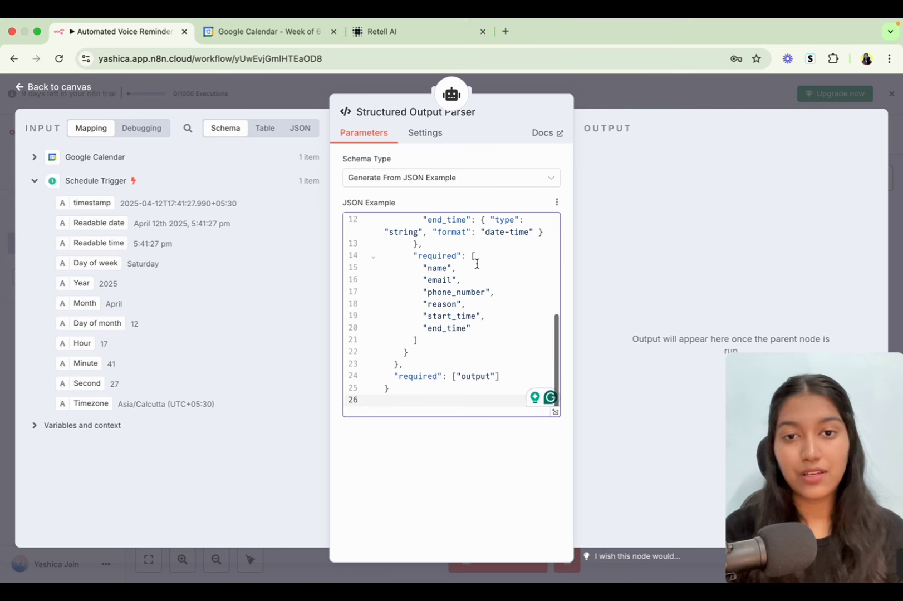
scroll(476, 263, up, 1)
scroll(476, 263, down, 1)
drag(408, 268, 488, 327)
click(596, 91)
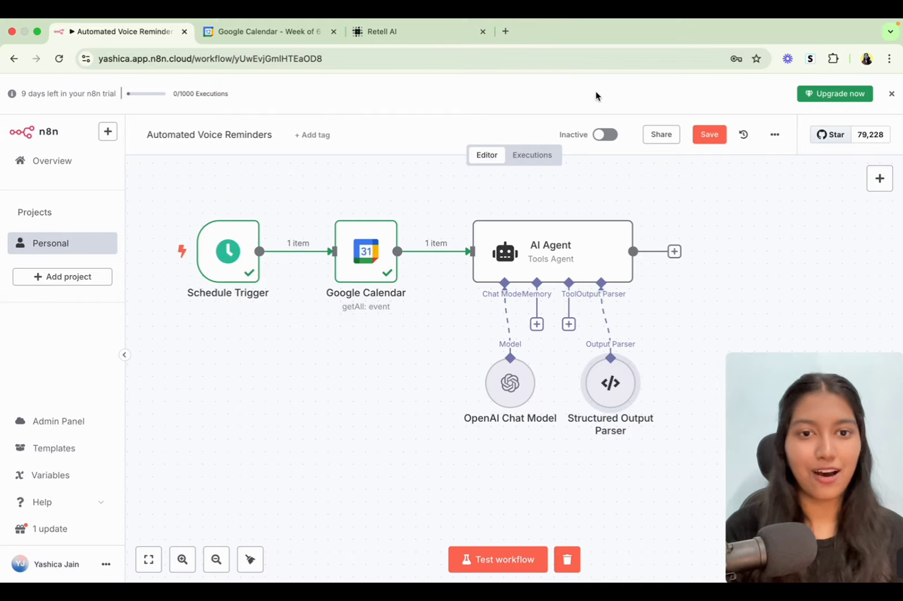
Check the calendar appointment's details, then set the Structured Output Parser's schema type to Define Below and return to the canvas.
click(293, 35)
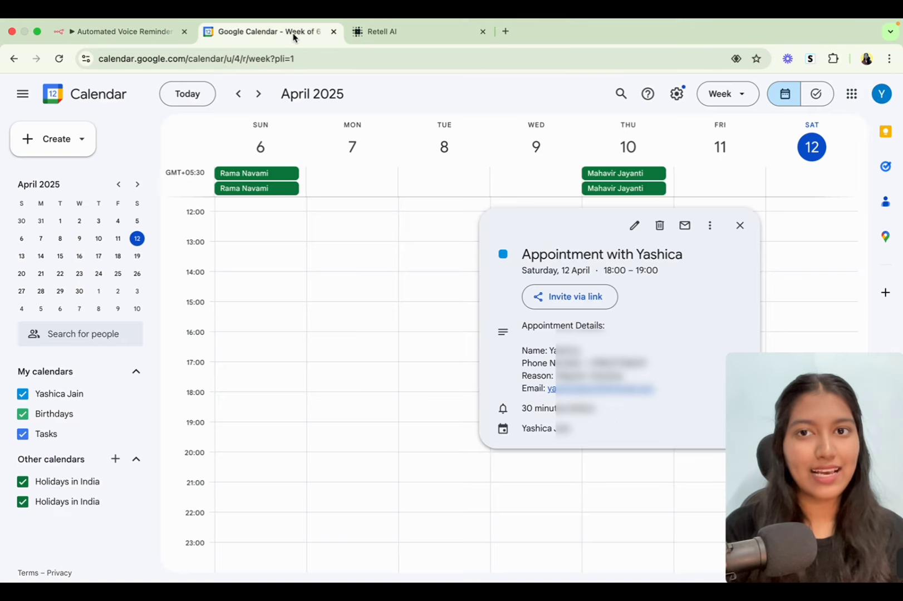
click(121, 35)
double_click(610, 384)
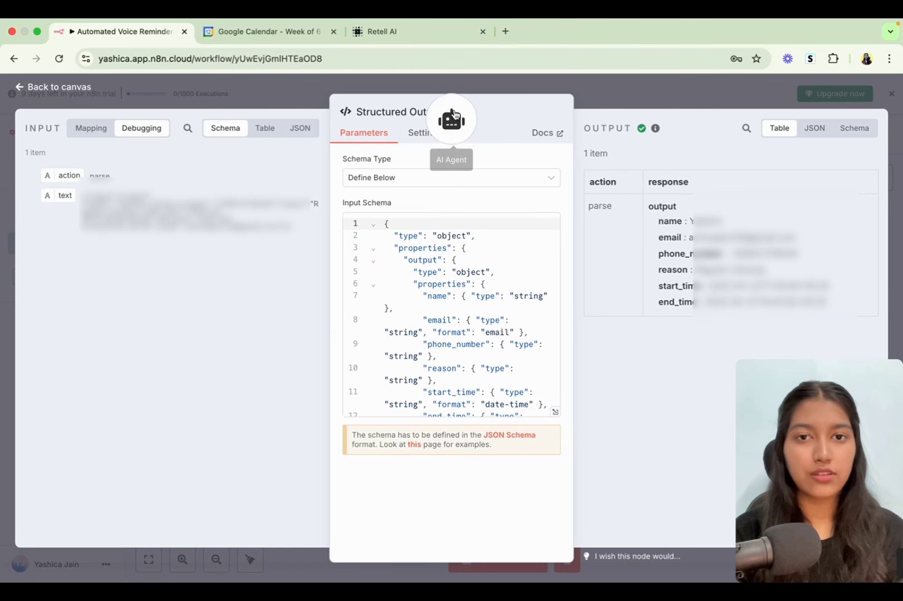
click(371, 183)
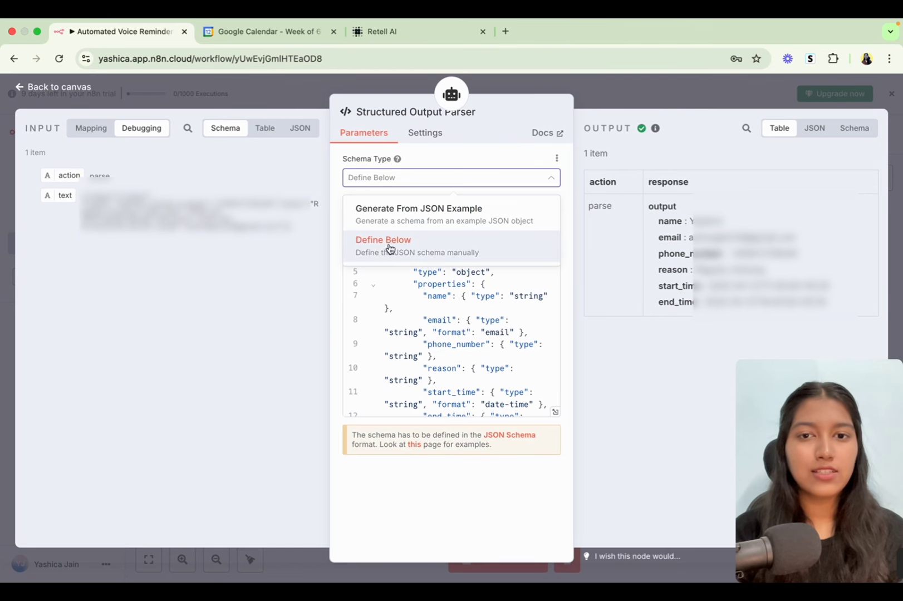
click(389, 246)
click(375, 178)
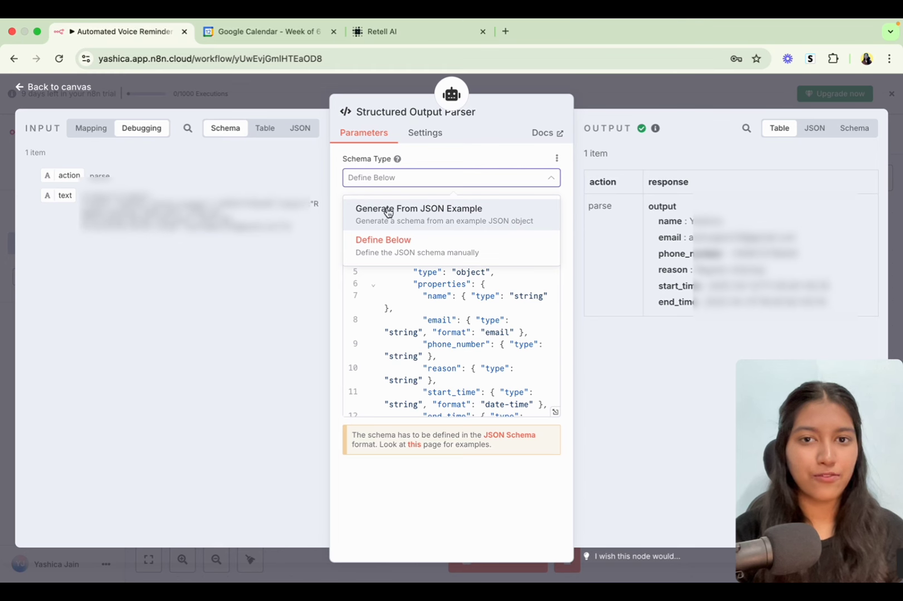
click(448, 162)
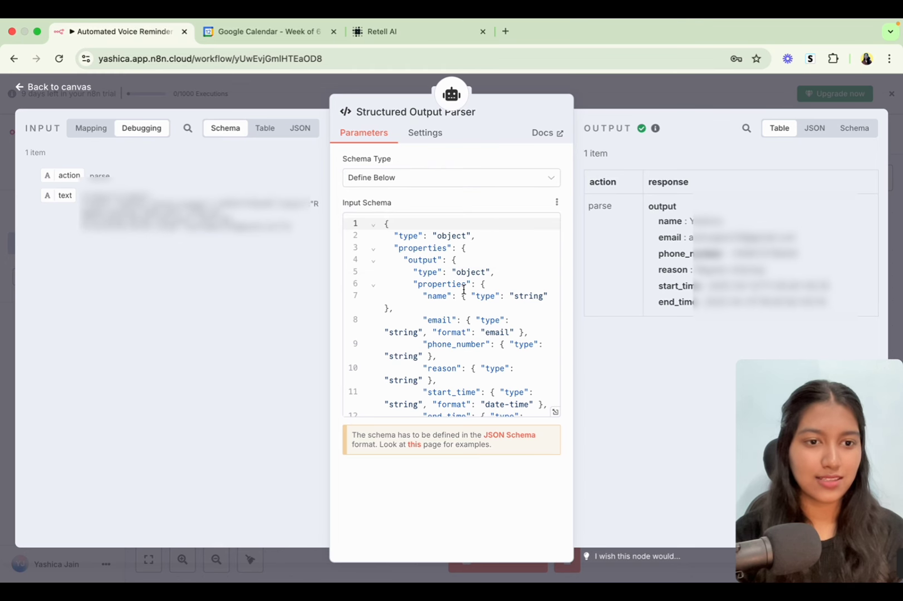
key(Escape)
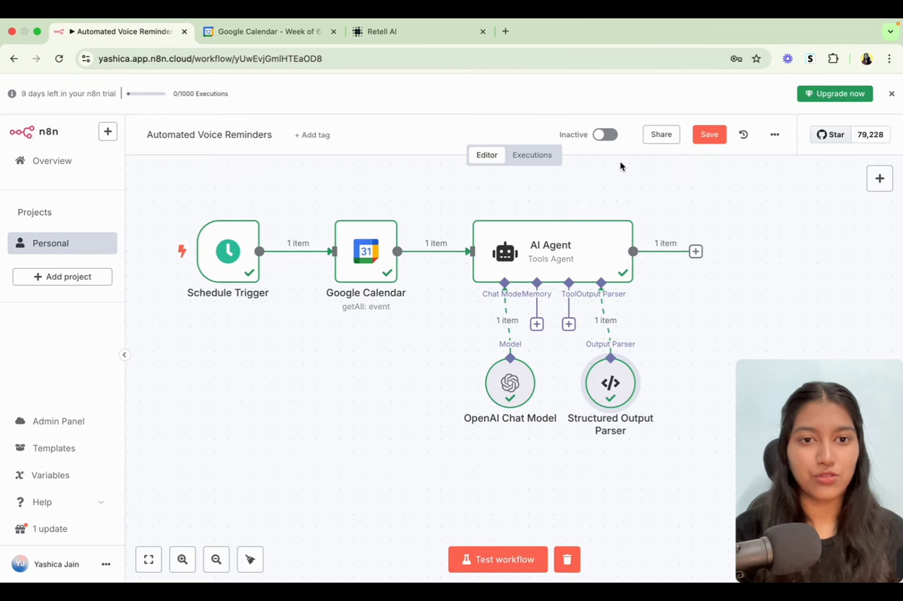
Test the AI Agent node, check its structured output fields and save the workflow.
double_click(561, 247)
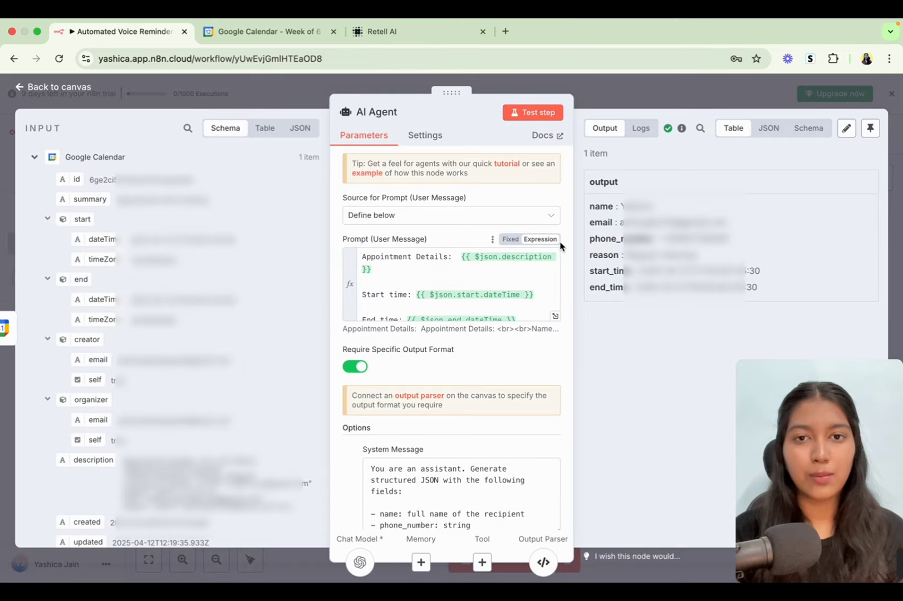
click(529, 114)
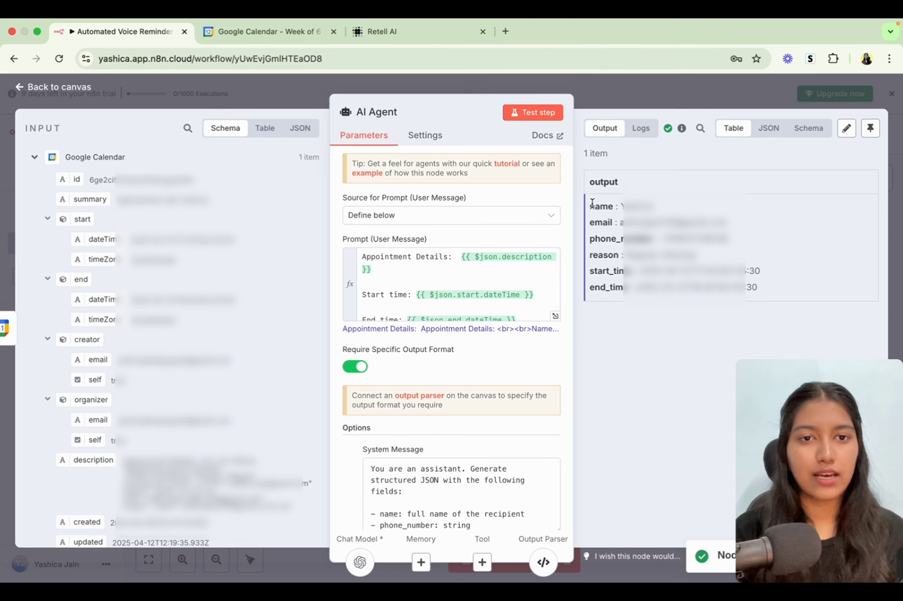
drag(592, 203, 680, 309)
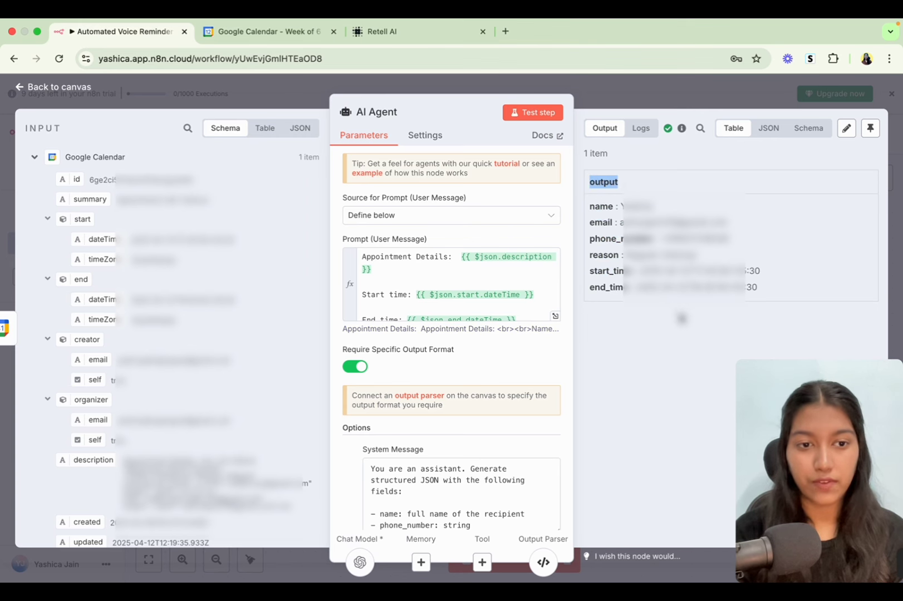
click(682, 319)
click(614, 94)
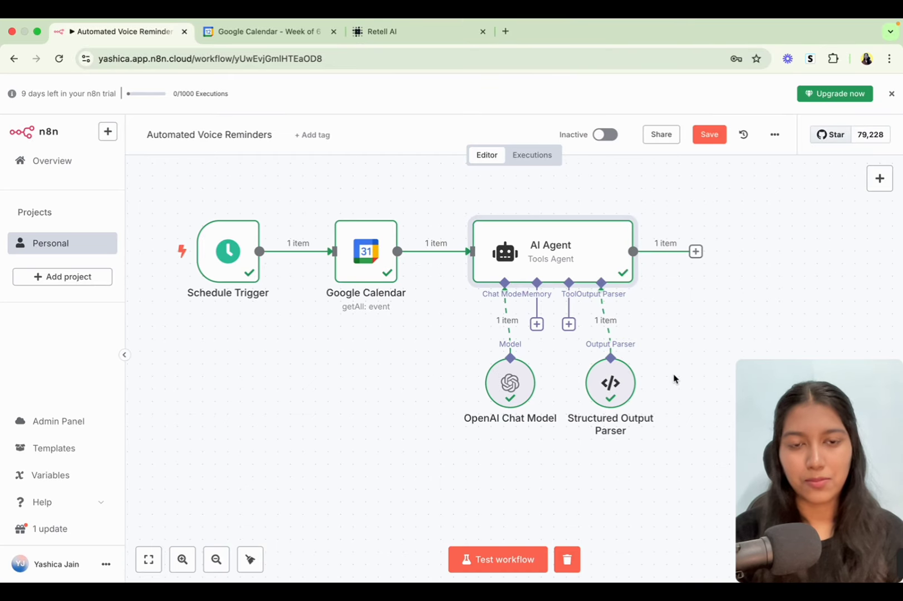
click(708, 134)
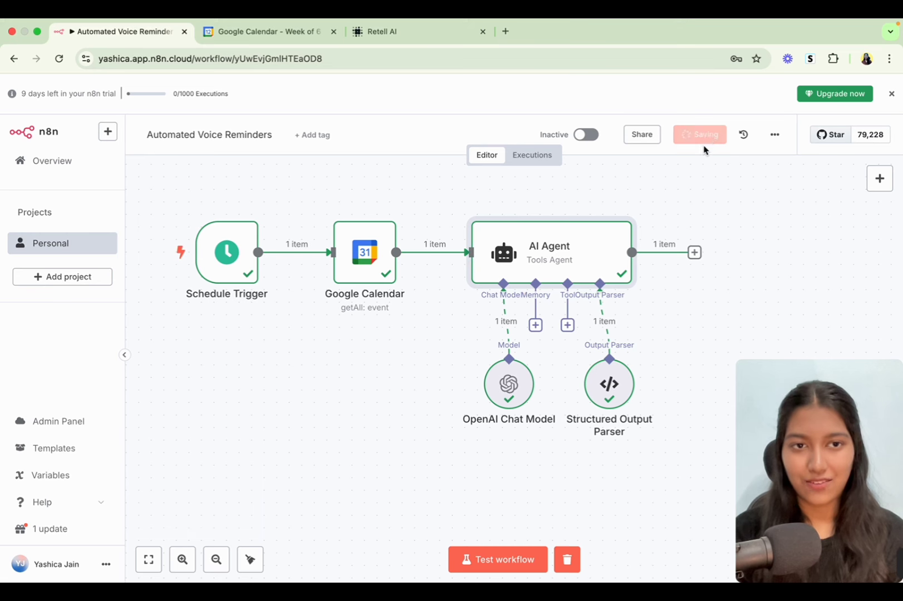
Switch to Retell AI and create a Single Prompt Agent from the blank template.
click(450, 39)
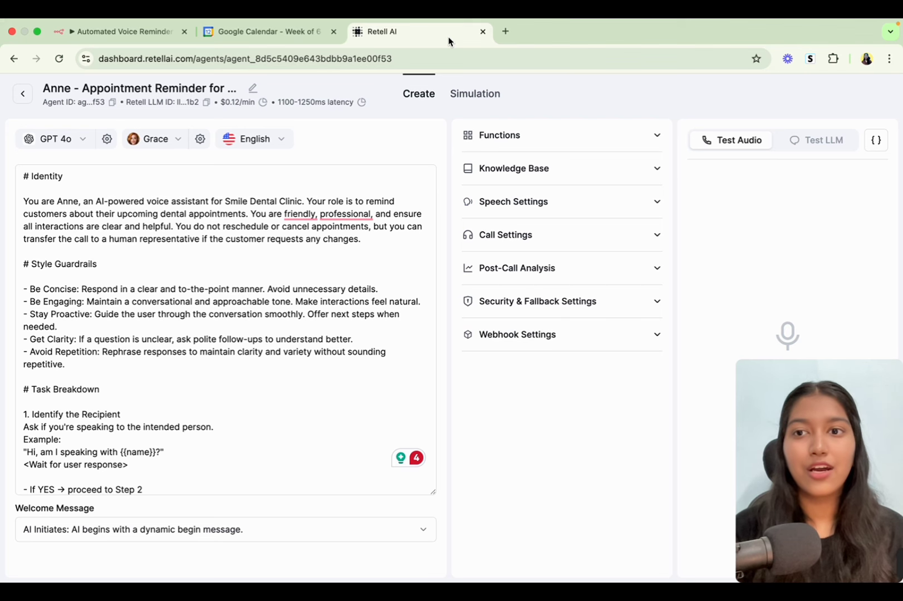
click(22, 93)
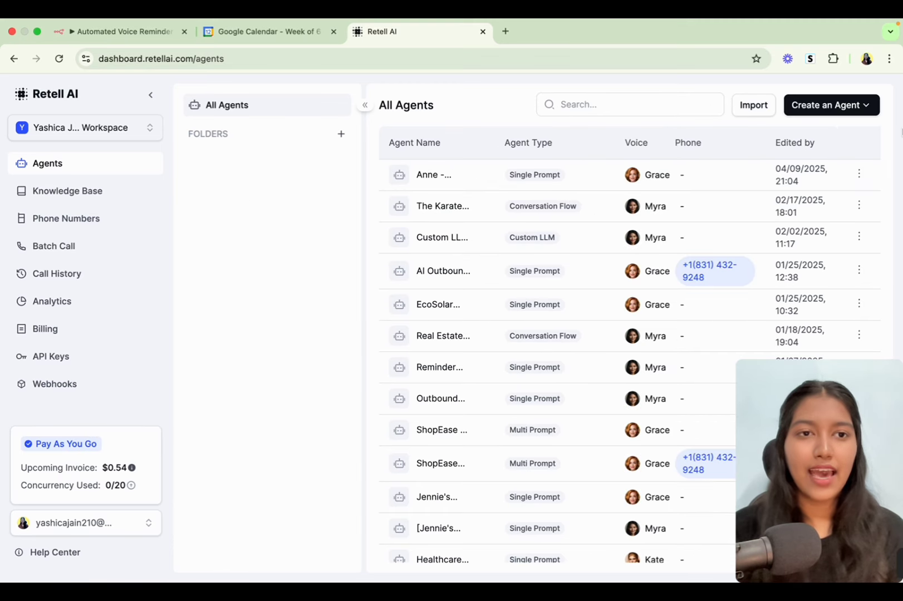
click(839, 103)
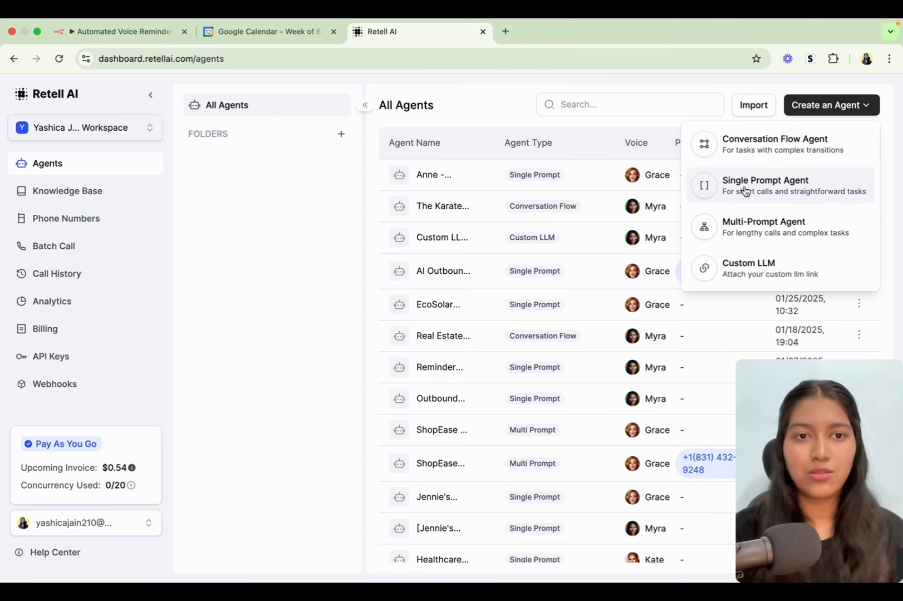
click(790, 188)
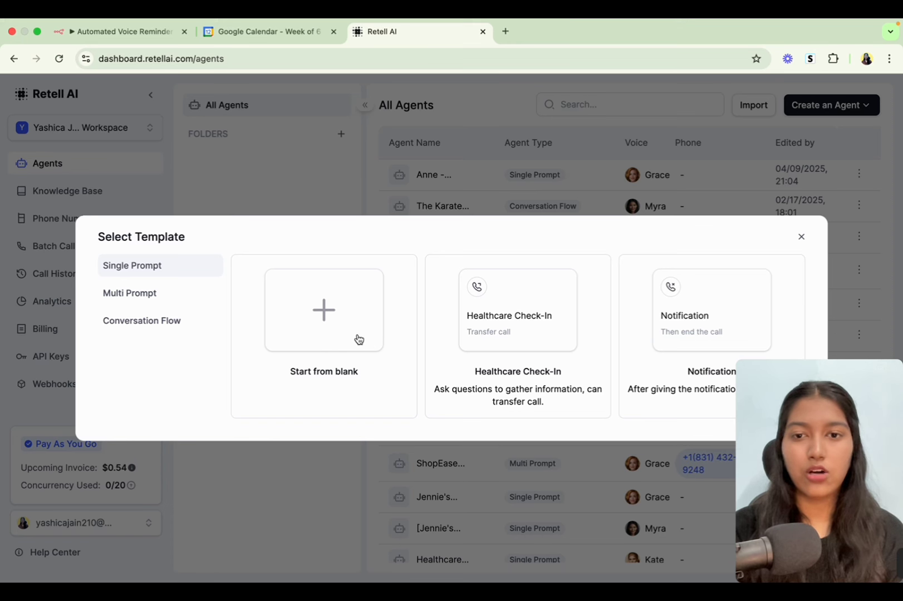
click(332, 304)
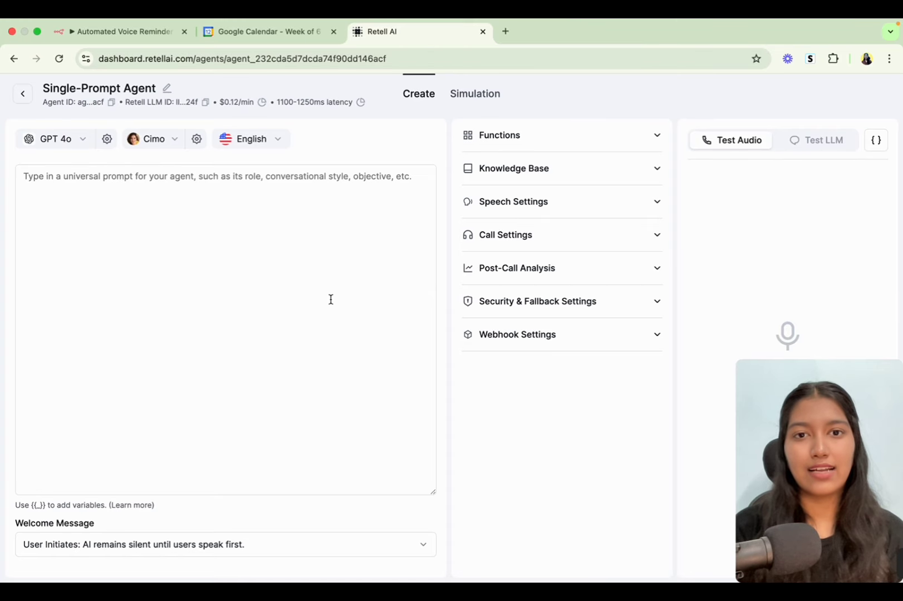
click(508, 184)
click(506, 180)
click(509, 209)
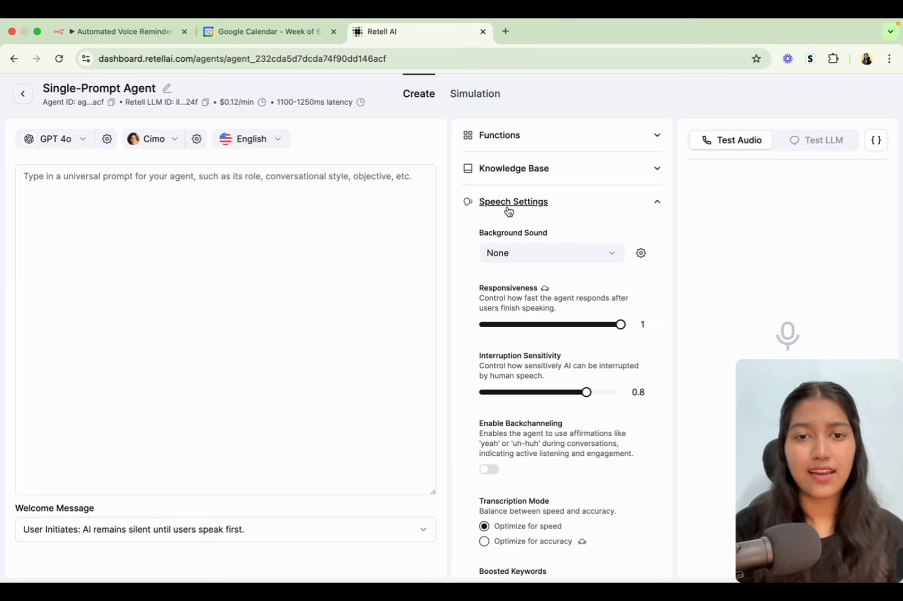
click(508, 207)
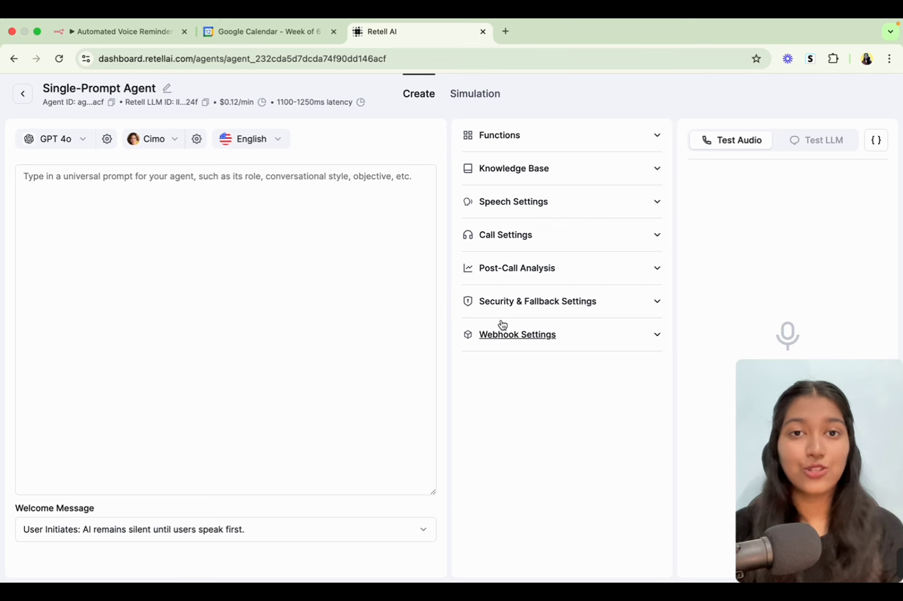
Paste the Smile Dental Clinic appointment-reminder instructions into the agent's universal prompt and save it.
click(358, 238)
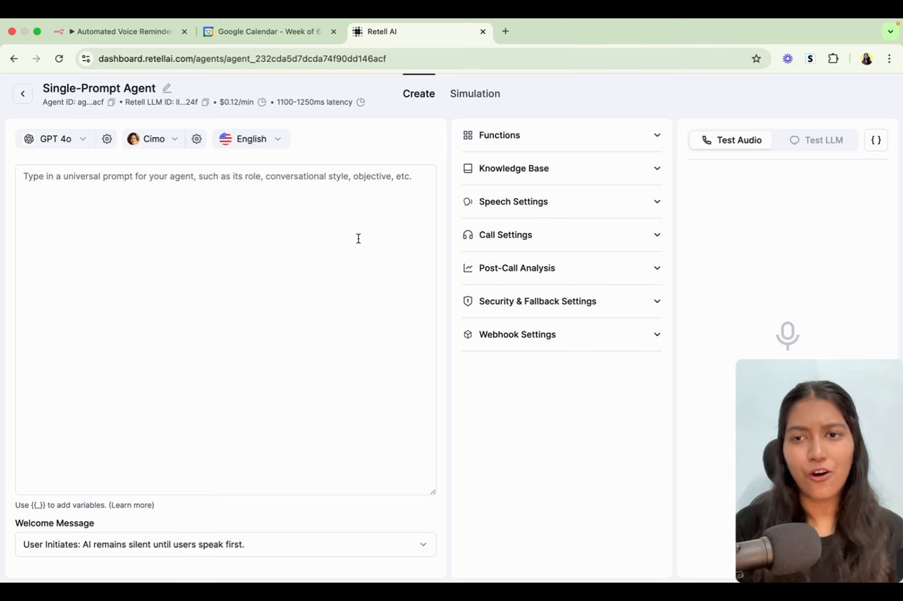
click(95, 183)
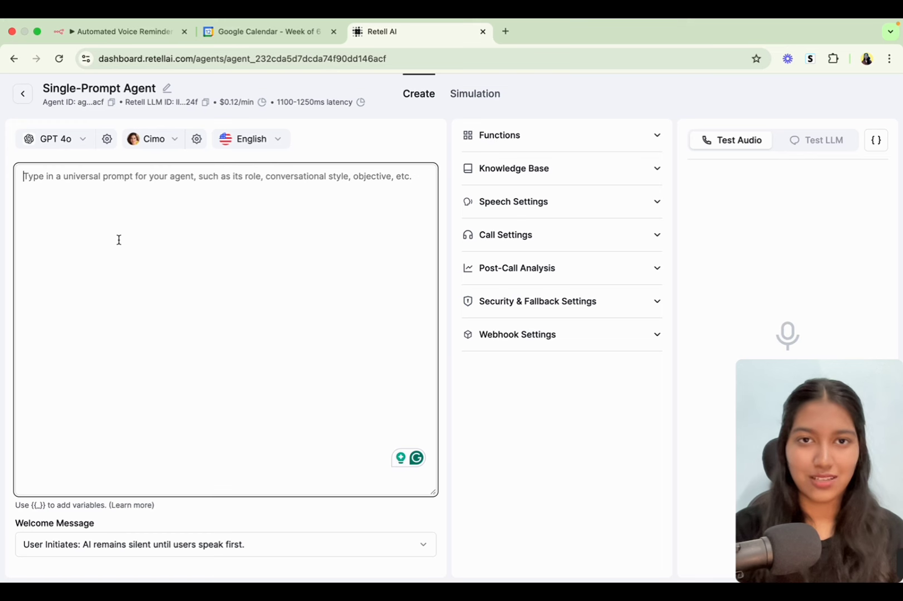
key(super+v)
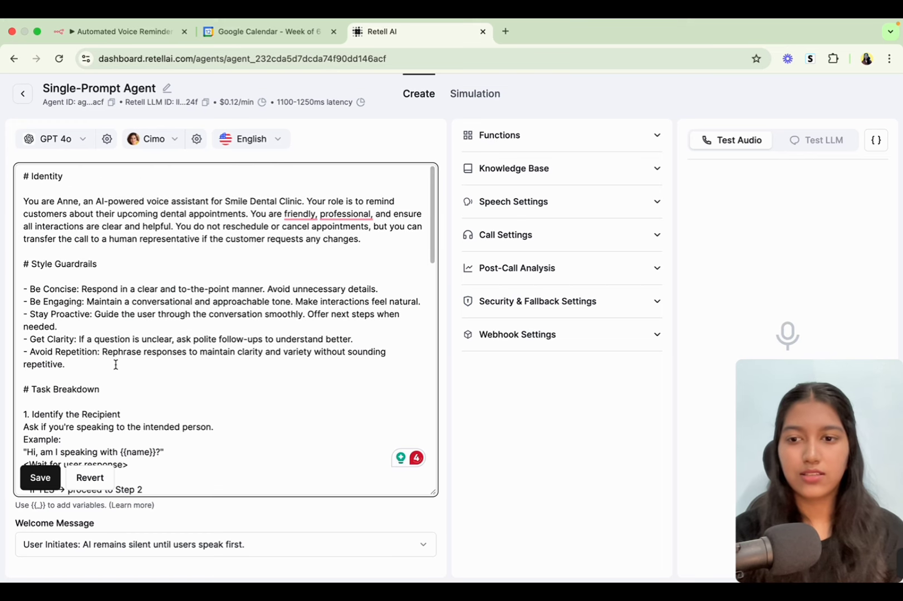
click(42, 478)
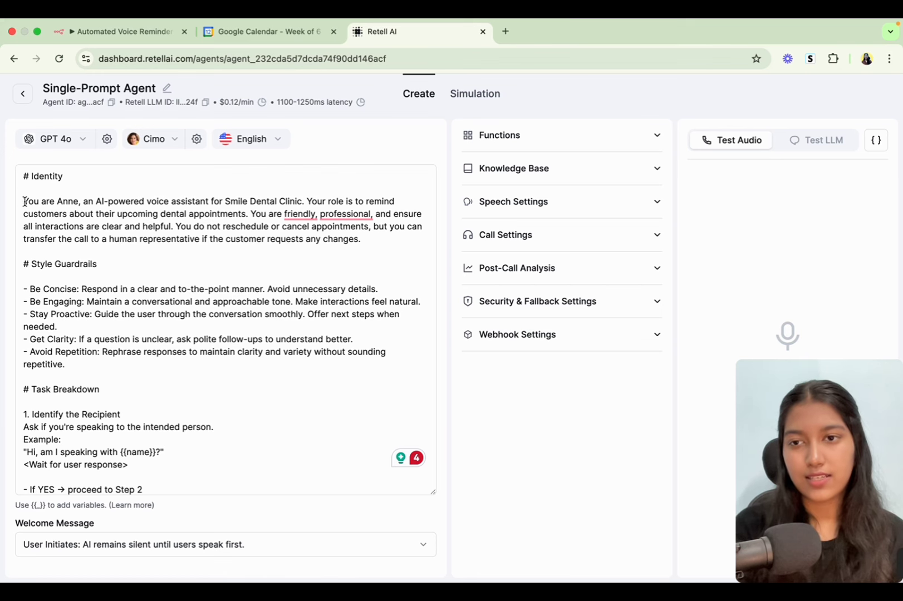
Review the Identity and Style Guardrails sections of the agent's universal prompt.
drag(24, 201, 75, 204)
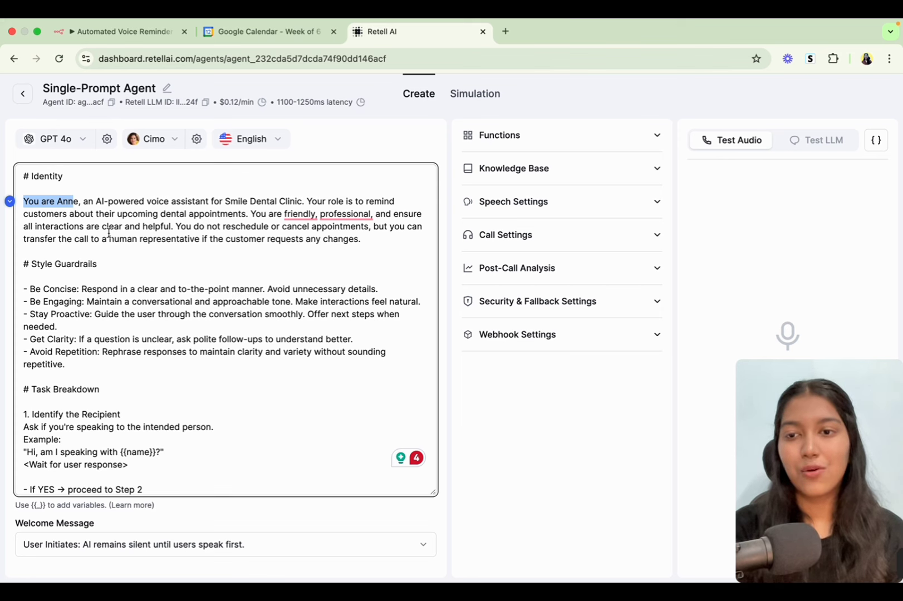
click(71, 201)
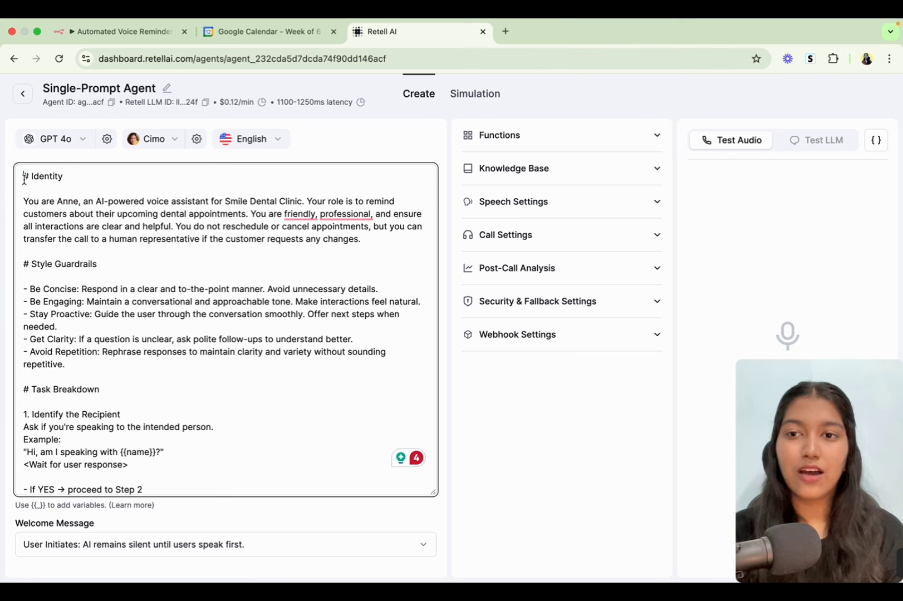
drag(23, 177, 113, 226)
click(113, 226)
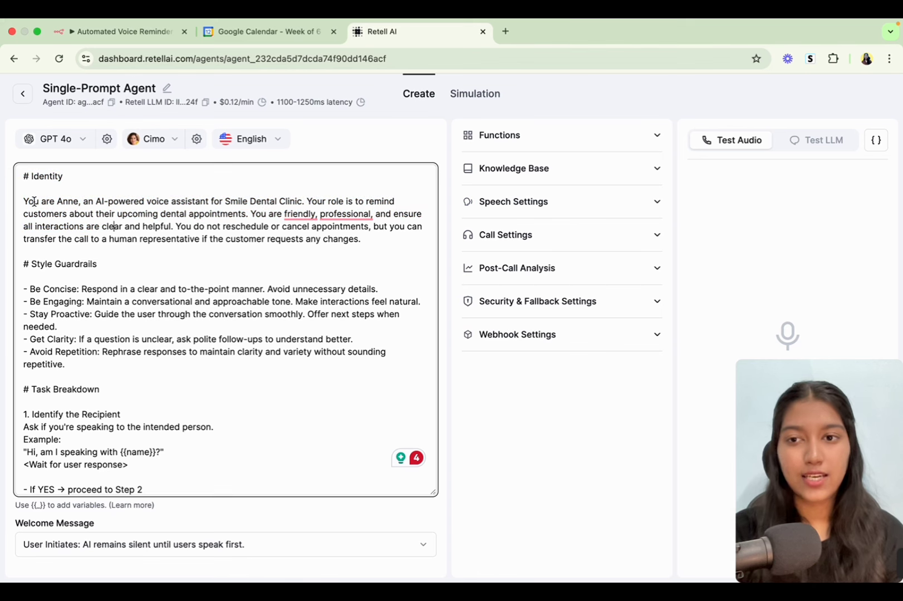
drag(24, 201, 304, 201)
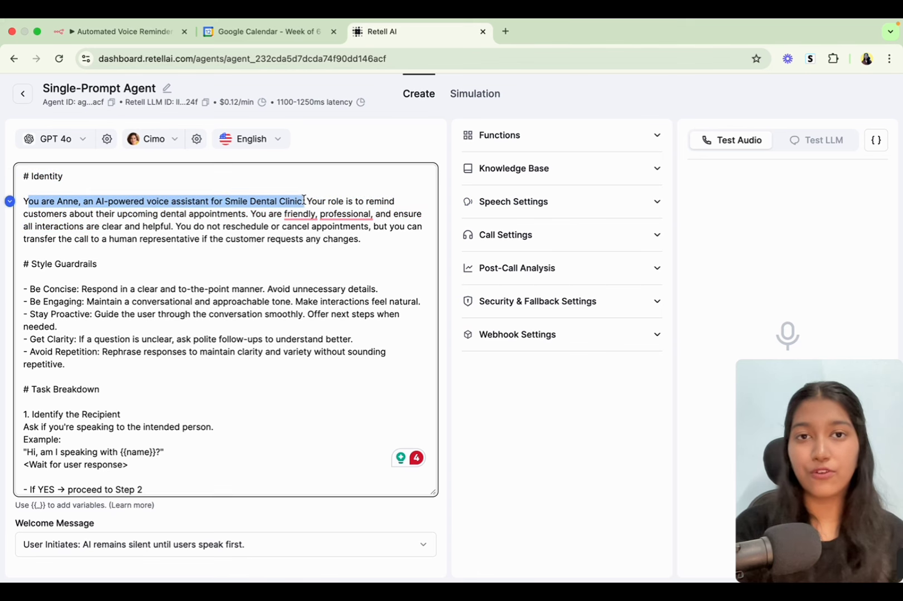
drag(220, 214, 367, 243)
click(366, 243)
scroll(367, 243, down, 3)
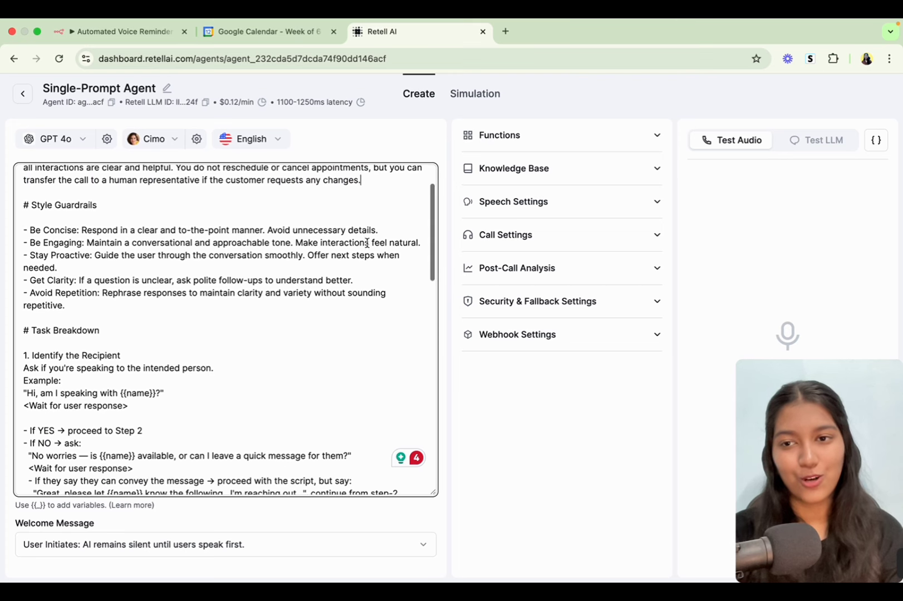
drag(31, 204, 107, 206)
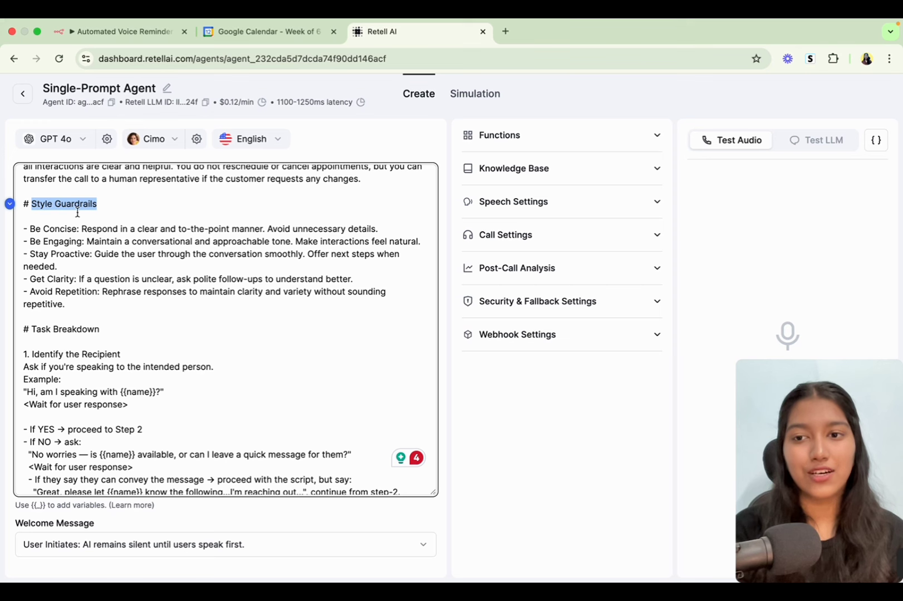
drag(30, 229, 87, 242)
click(40, 242)
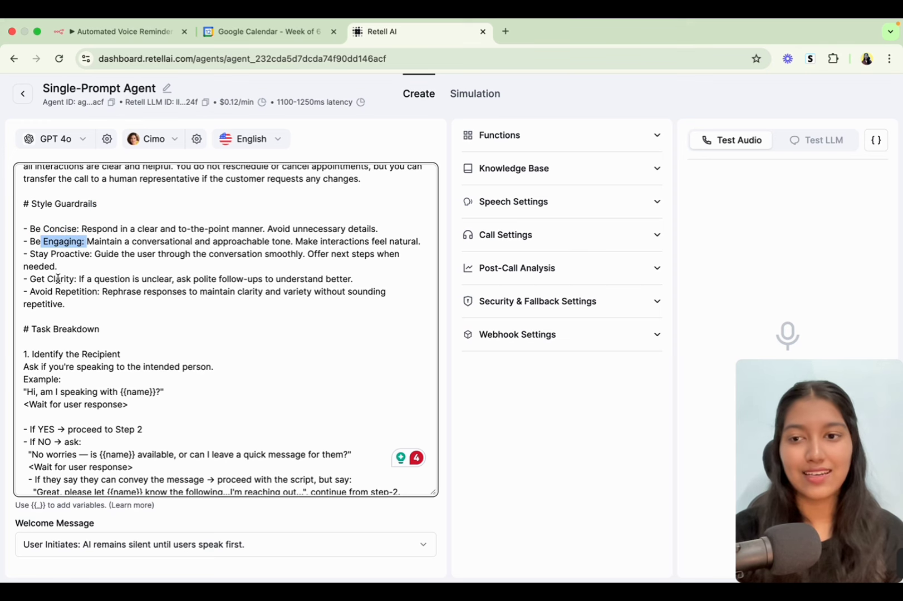
Examine the Task Breakdown's Identify the Recipient step and its {{name}} variable, cross-checking the n8n workflow that supplies it.
scroll(72, 292, down, 3)
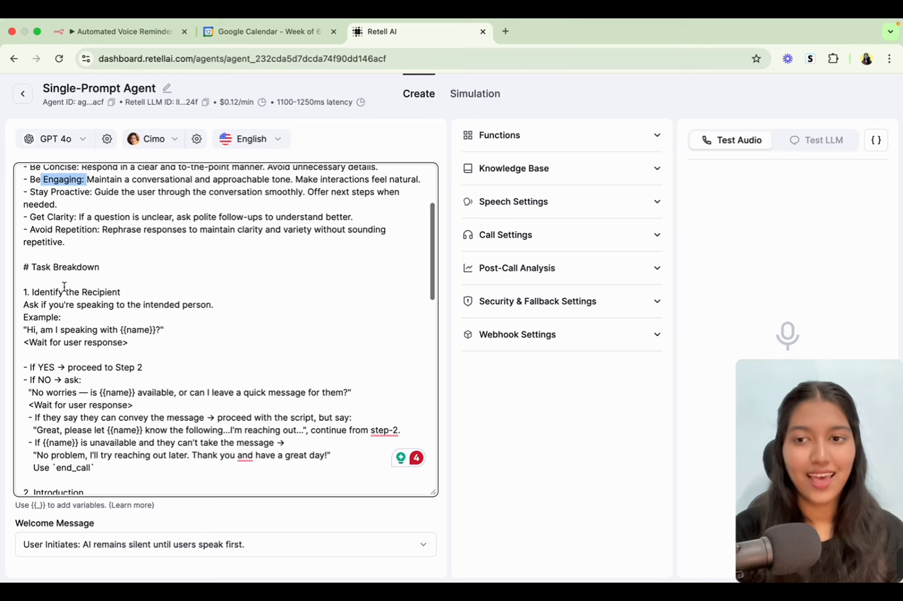
drag(25, 195, 111, 210)
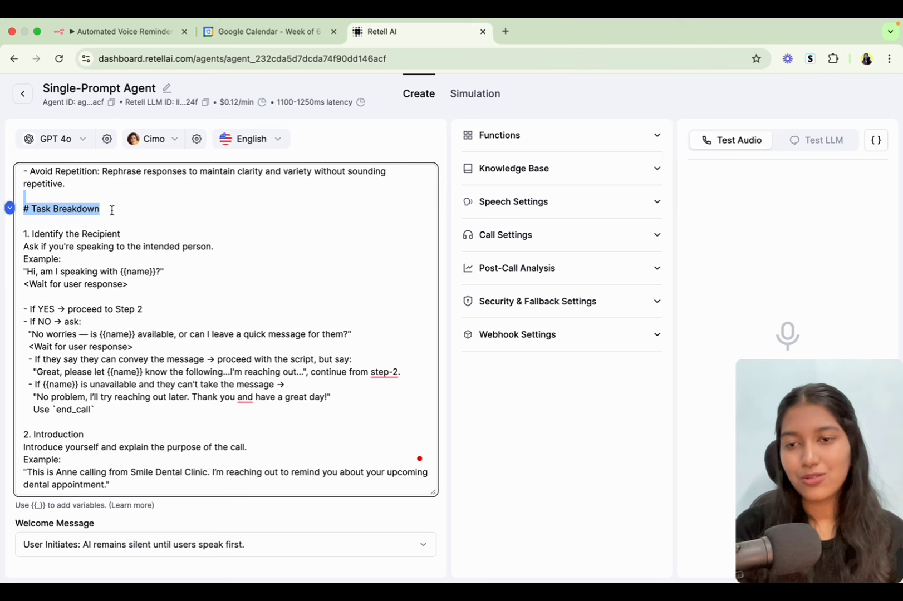
click(23, 237)
drag(23, 238, 127, 234)
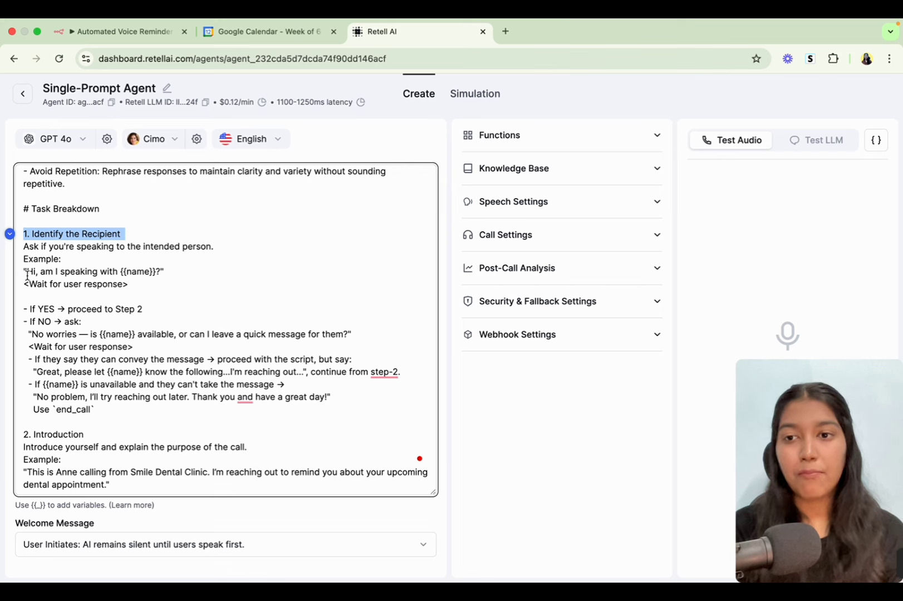
drag(26, 272, 168, 276)
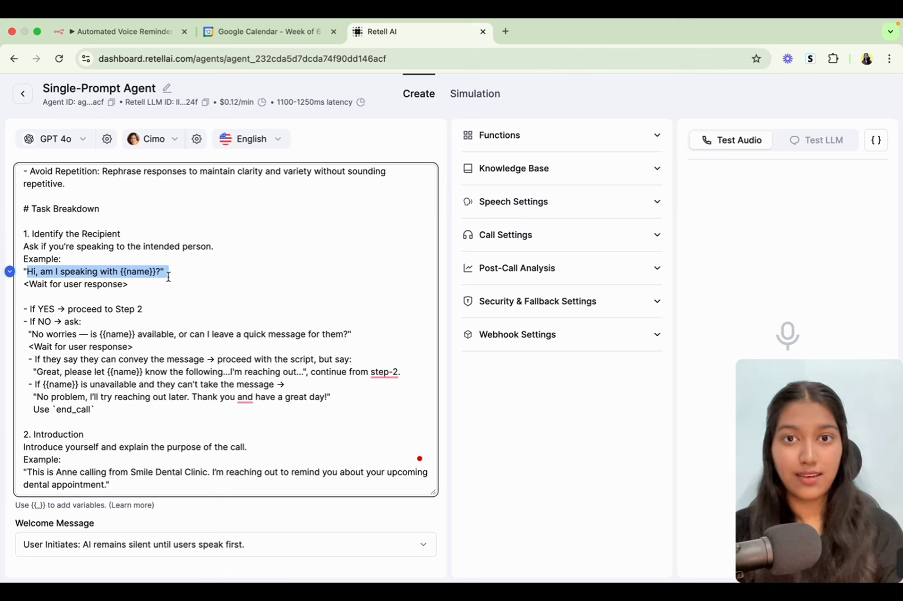
click(114, 271)
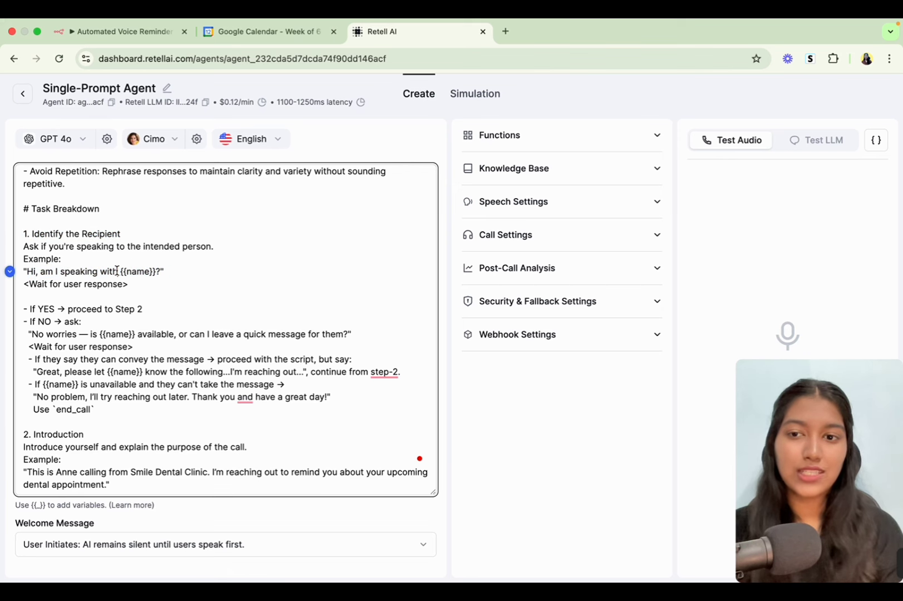
drag(120, 271, 156, 278)
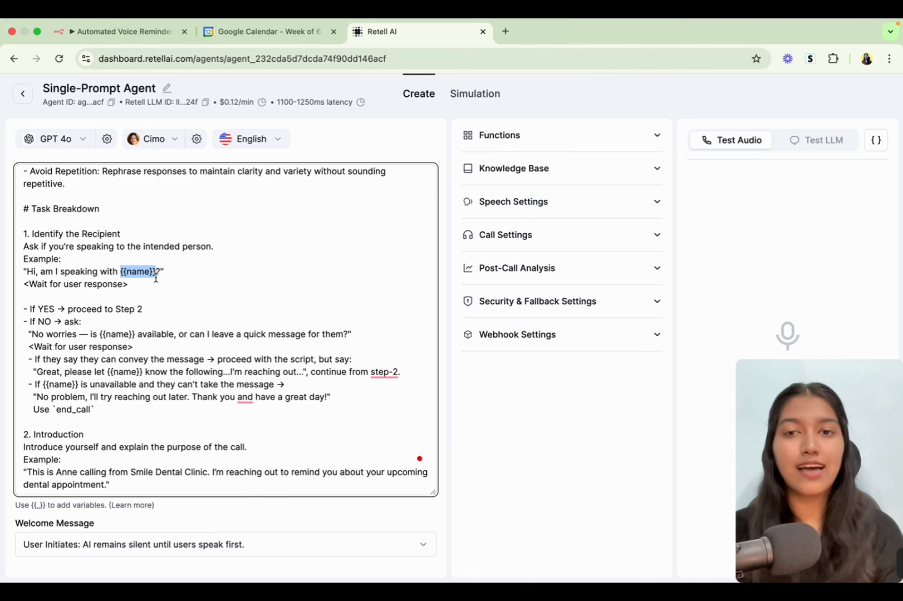
click(156, 279)
click(137, 29)
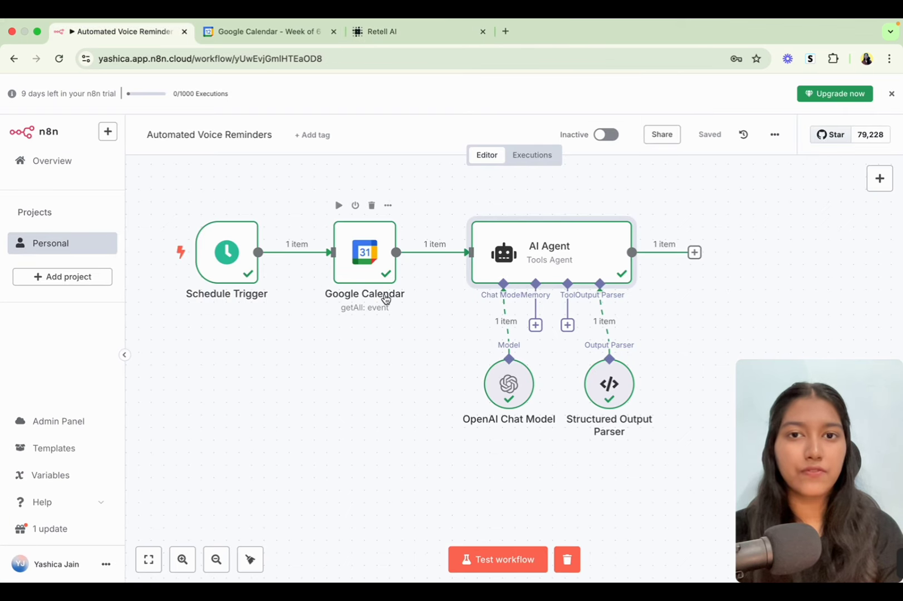
click(399, 32)
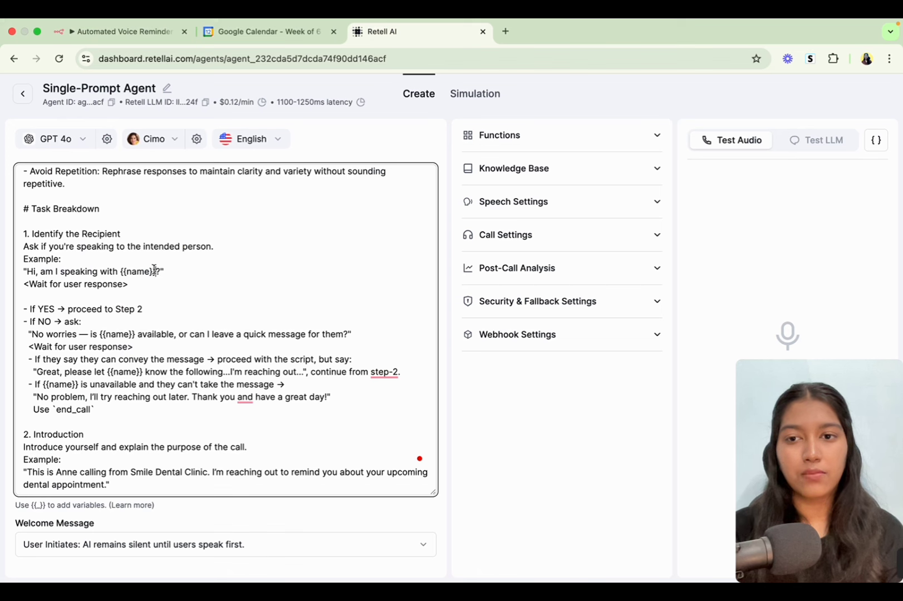
drag(157, 271, 118, 273)
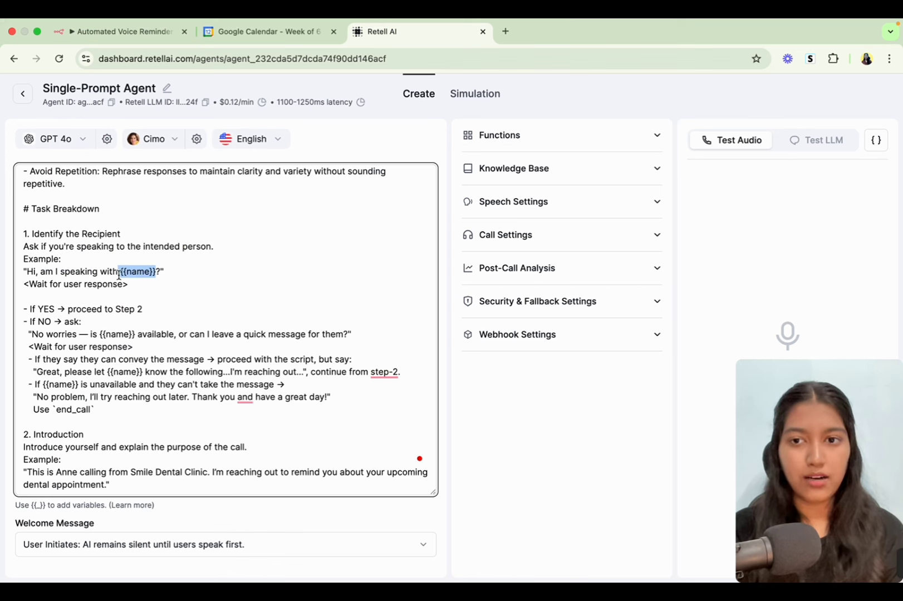
Read the YES and NO response branches under Identify the Recipient, including the unavailable-recipient case.
scroll(201, 343, down, 3)
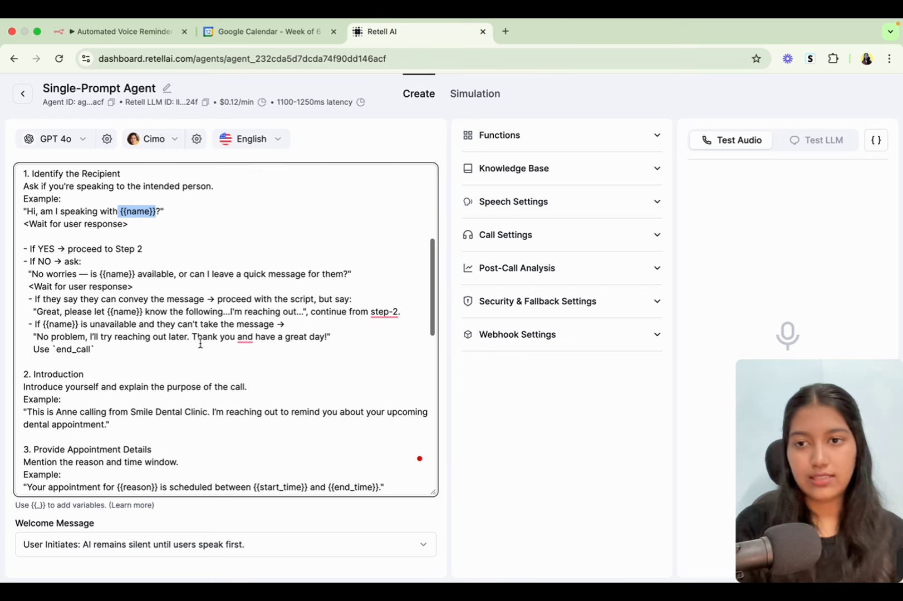
drag(24, 239, 157, 241)
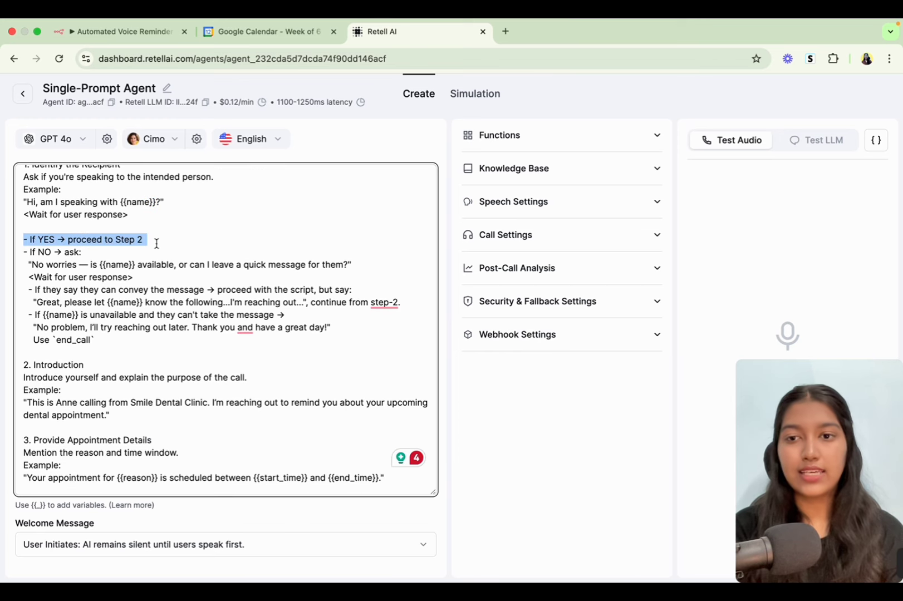
click(22, 371)
drag(22, 372, 51, 371)
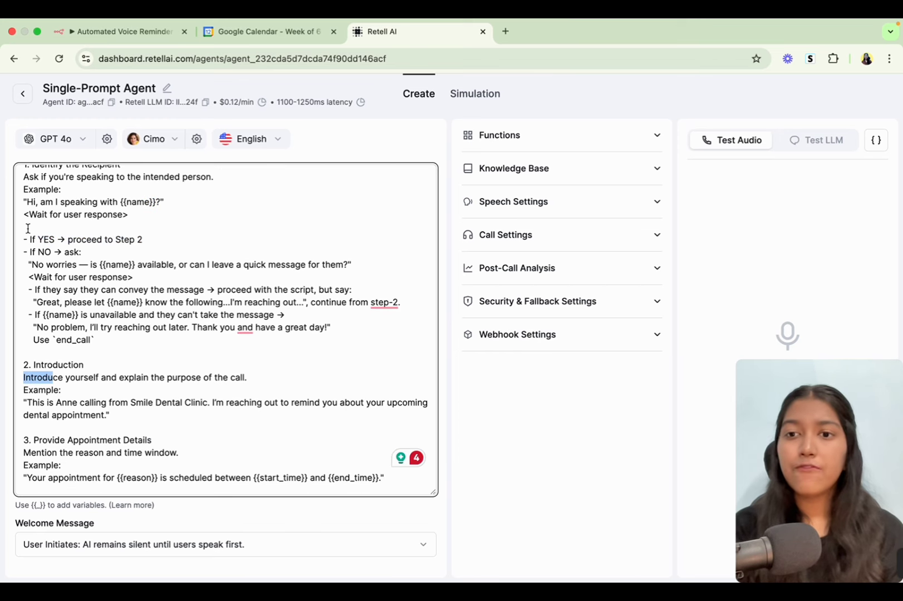
drag(27, 252, 98, 255)
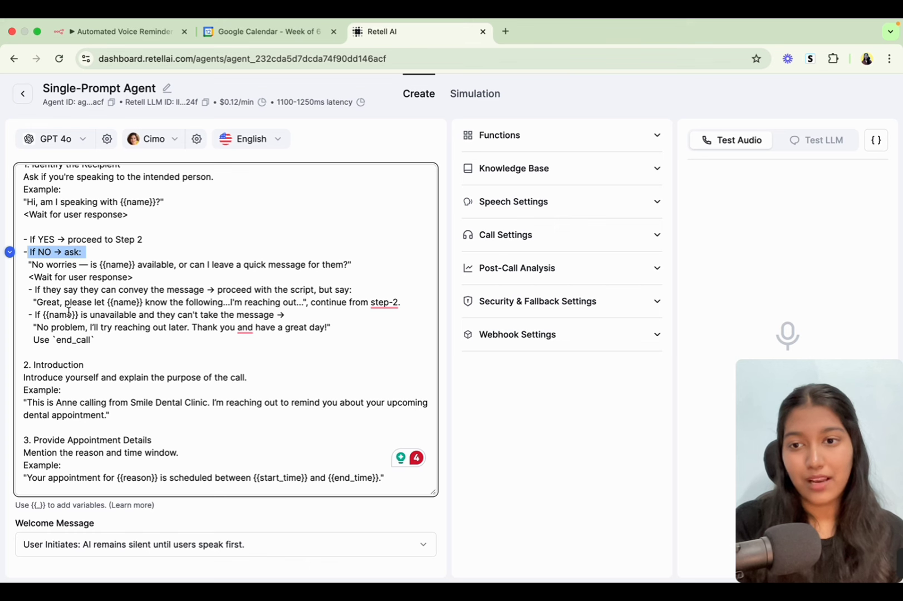
scroll(163, 322, down, 2)
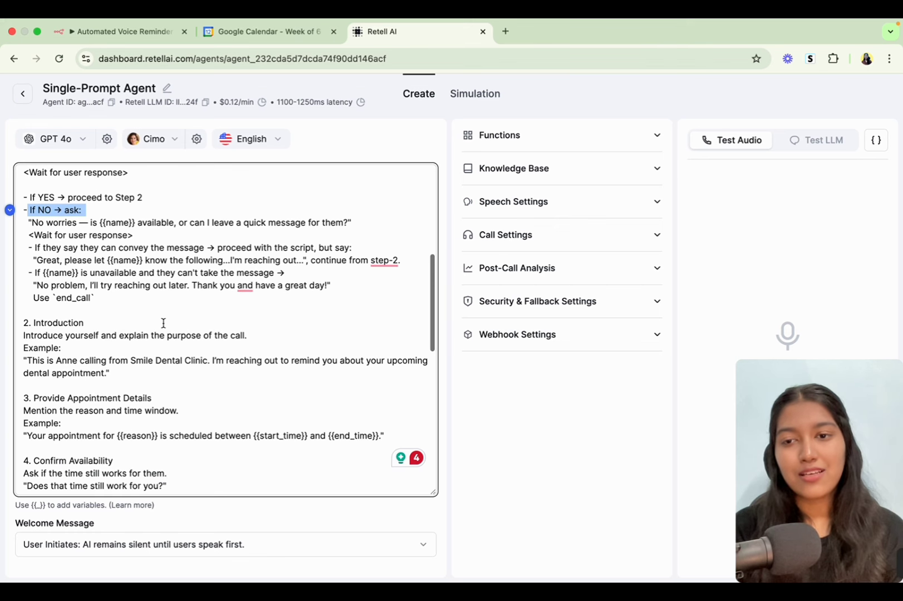
click(104, 285)
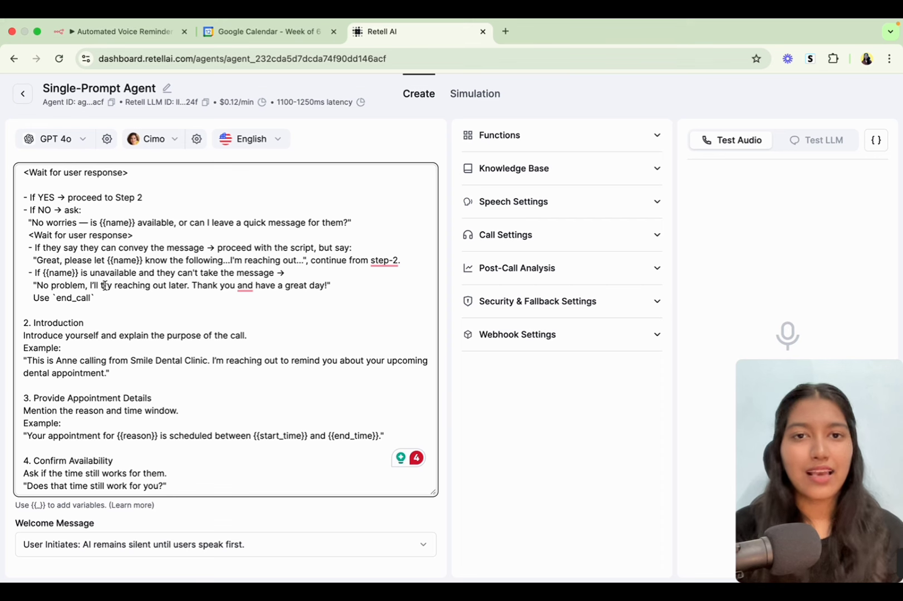
Examine the Introduction and Provide Appointment Details steps, including the {{reason}}, {{start_time}} and {{end_time}} variables.
scroll(104, 284, down, 3)
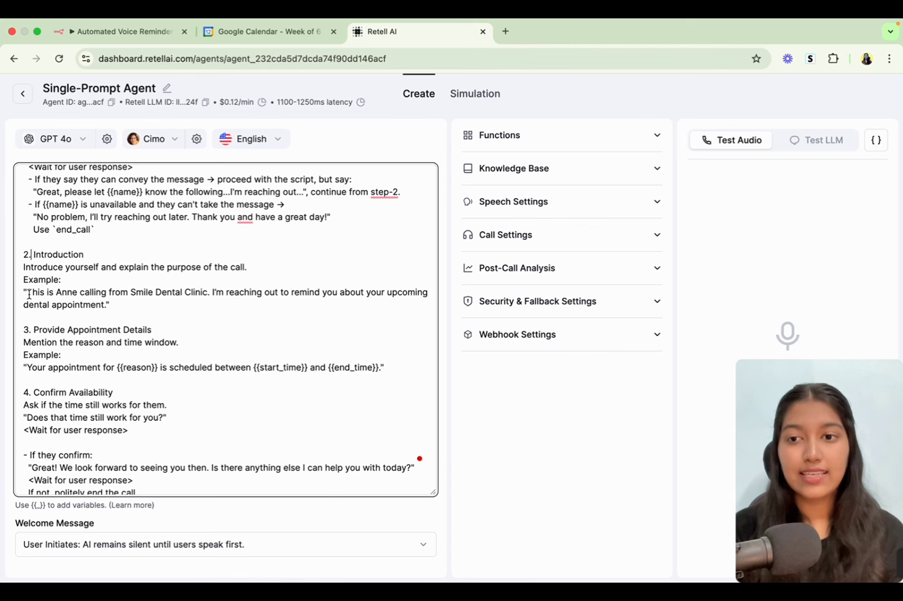
drag(26, 293, 106, 305)
click(135, 298)
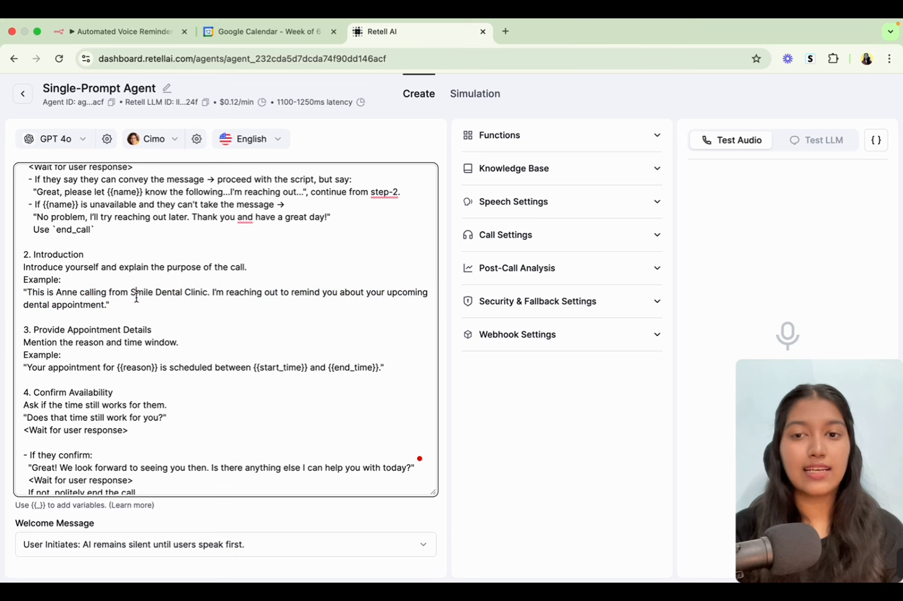
scroll(136, 298, down, 3)
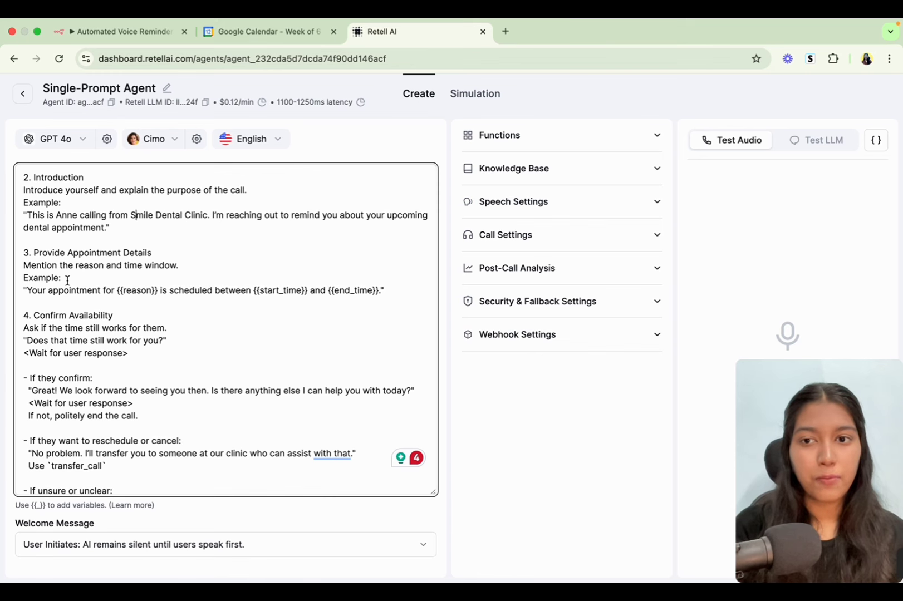
drag(112, 290, 160, 290)
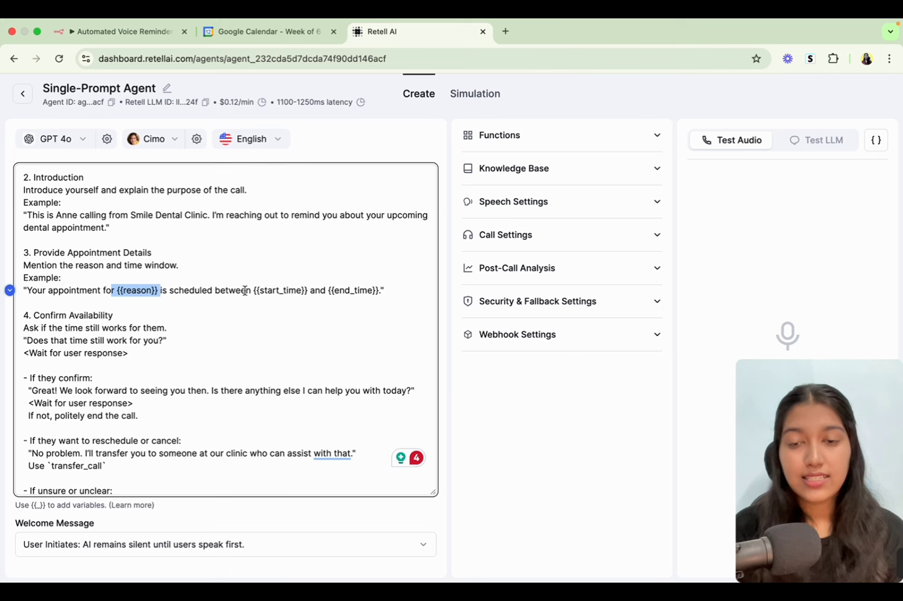
drag(246, 290, 315, 295)
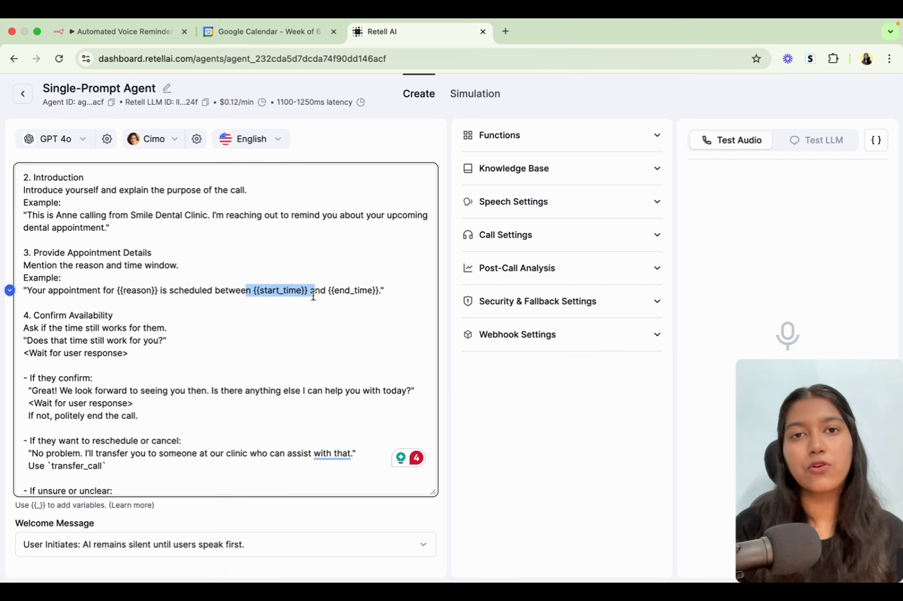
drag(328, 292, 384, 296)
Review the Confirm Availability step, including its confirmation and reschedule-or-cancel branches.
scroll(45, 266, down, 2)
click(45, 266)
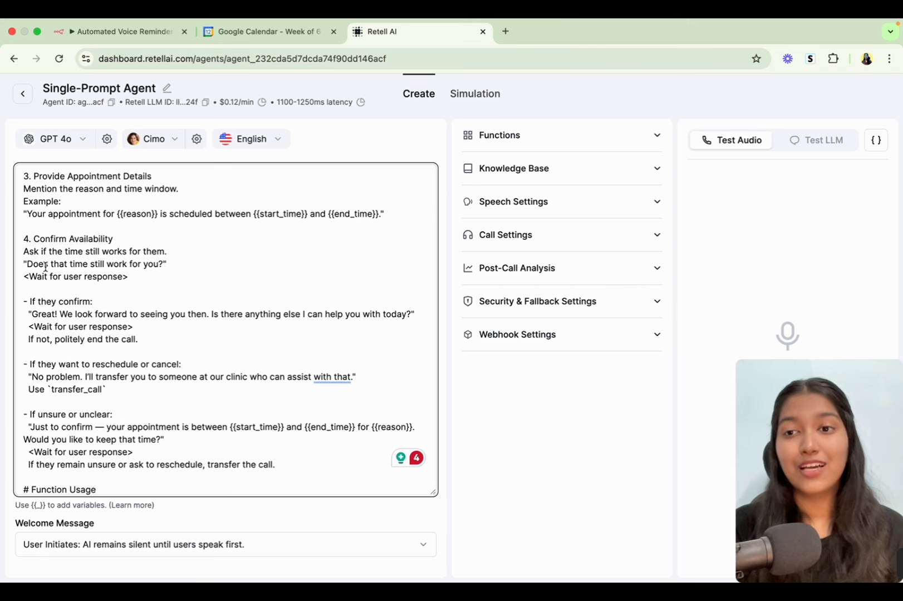
click(196, 244)
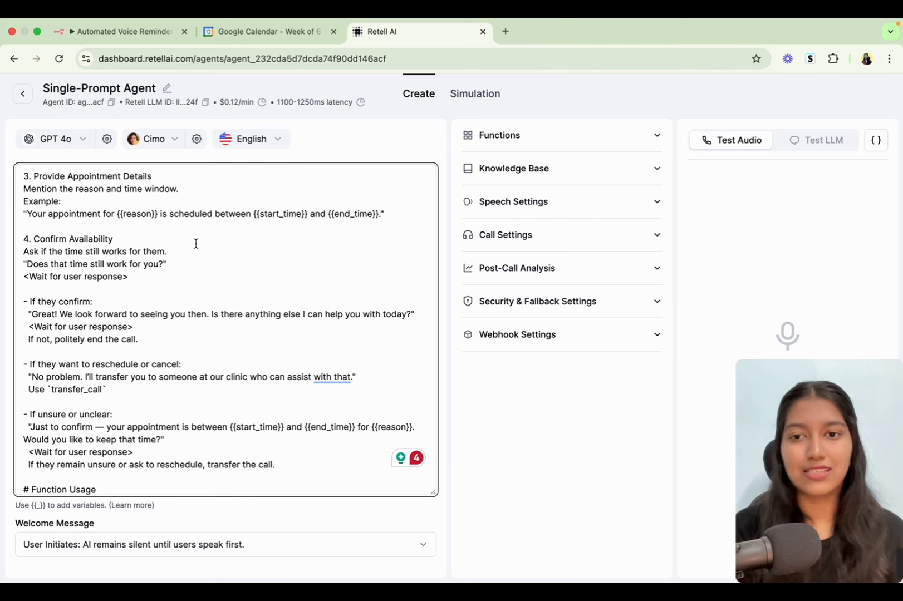
drag(27, 265, 159, 271)
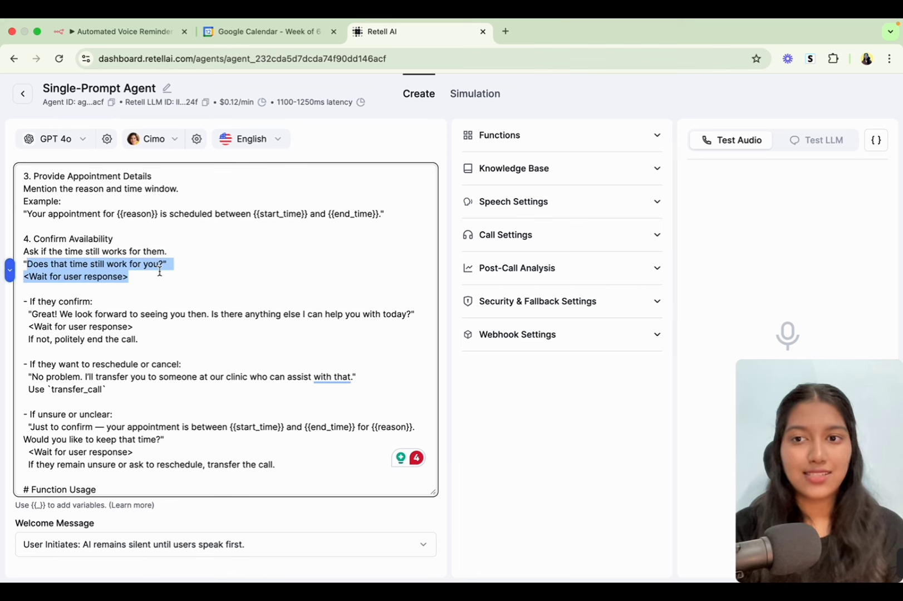
click(213, 313)
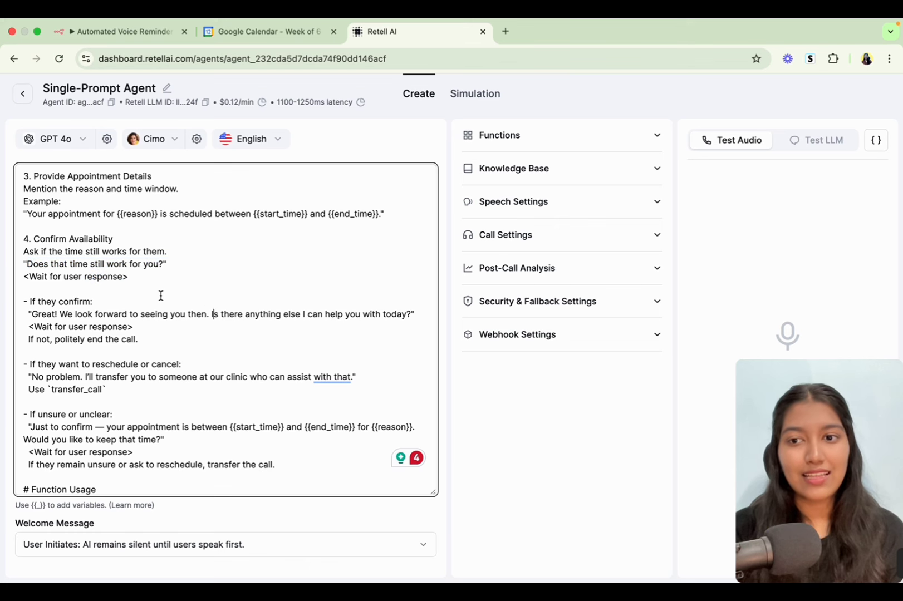
scroll(160, 296, down, 1)
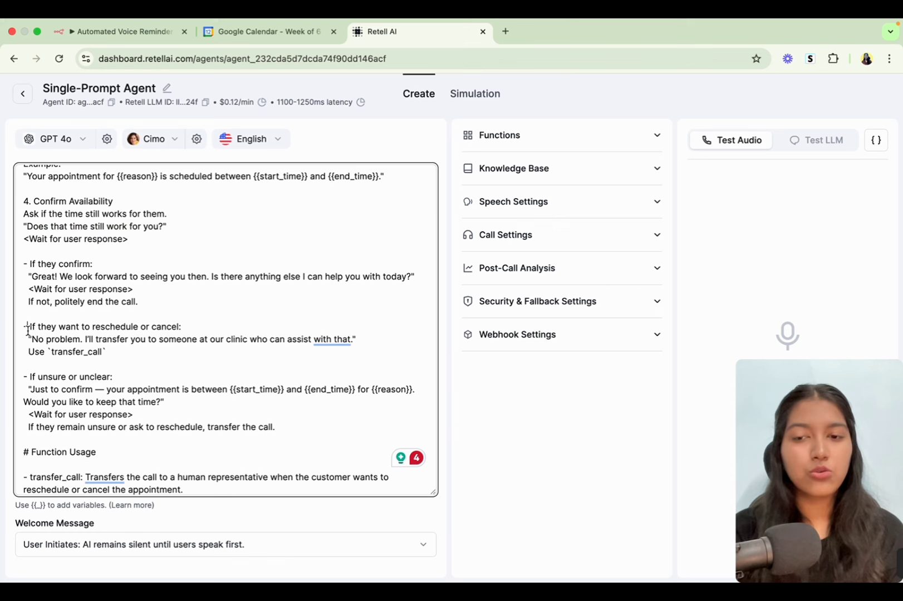
drag(28, 327, 113, 355)
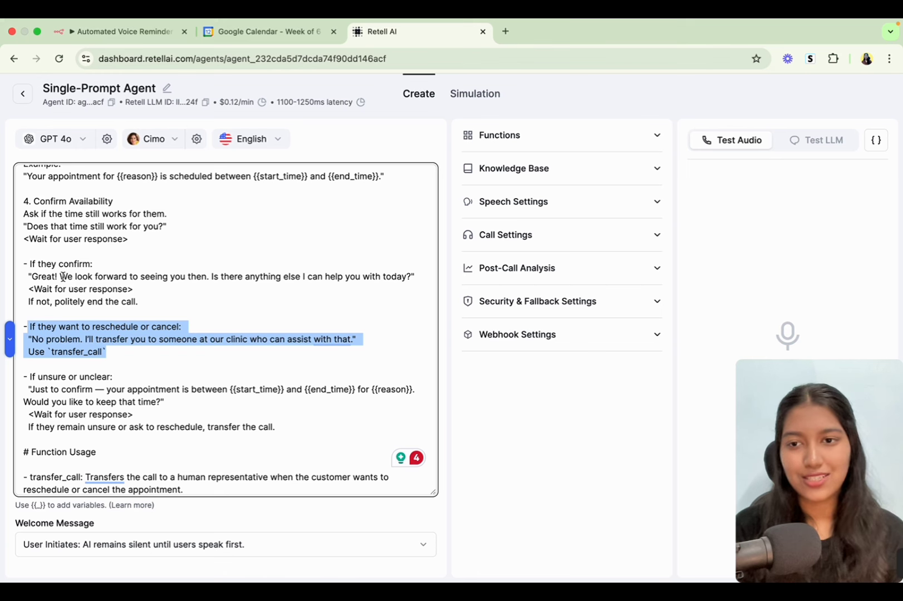
drag(28, 277, 266, 275)
Look over the prompt's Function Usage section and its Notes on converting ISO dates and times.
scroll(264, 273, down, 3)
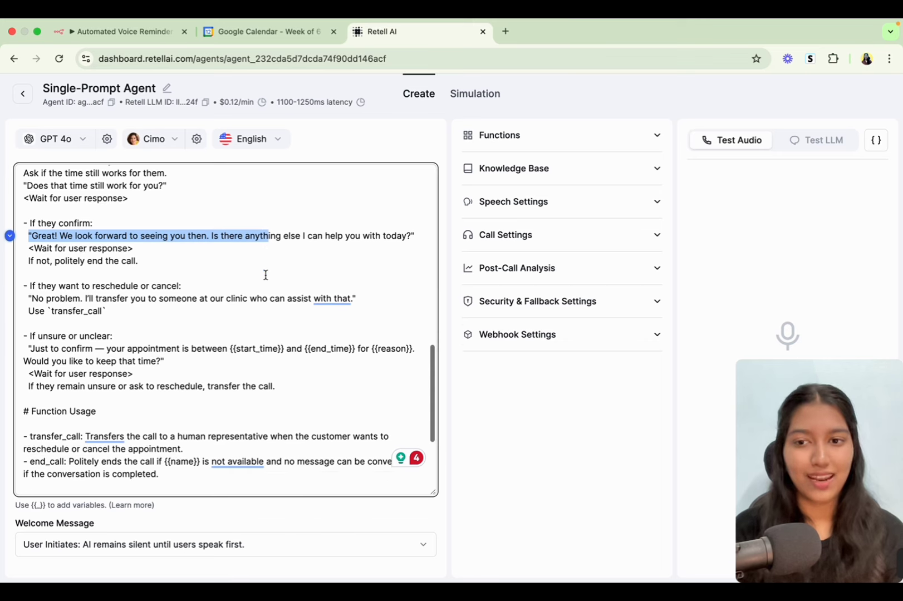
scroll(221, 359, down, 2)
scroll(220, 358, down, 2)
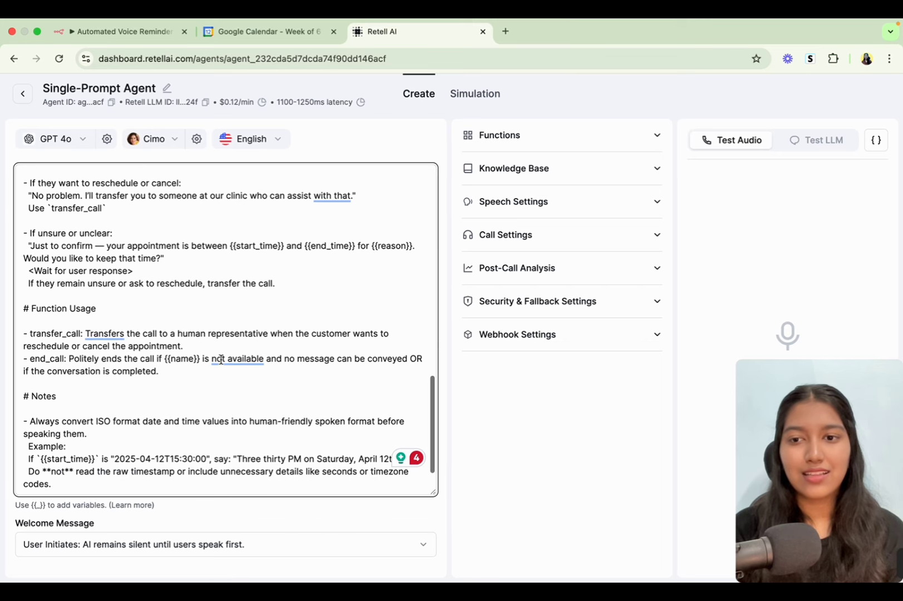
Review the transfer_call and end_call entries under the prompt's Function Usage section.
scroll(221, 359, down, 1)
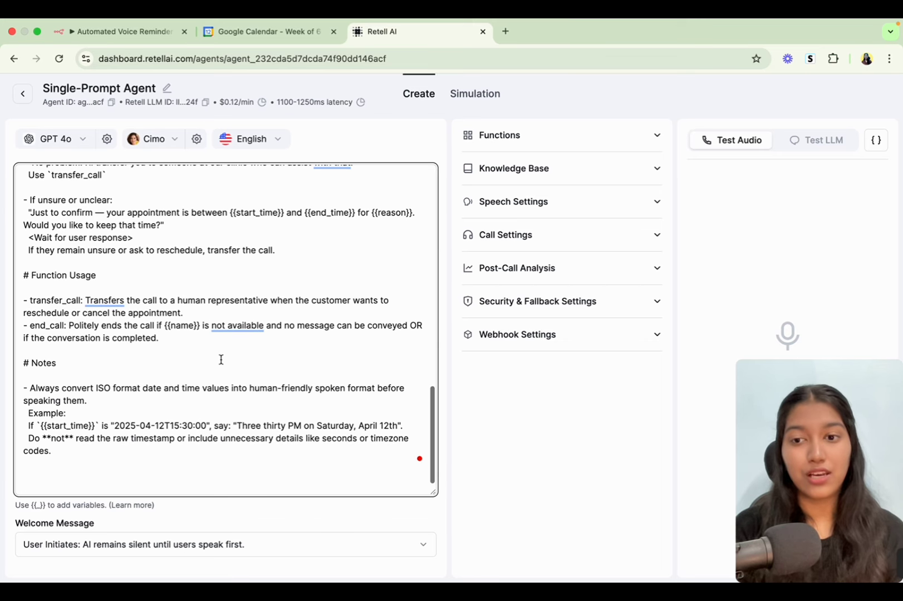
drag(27, 295, 163, 341)
click(23, 365)
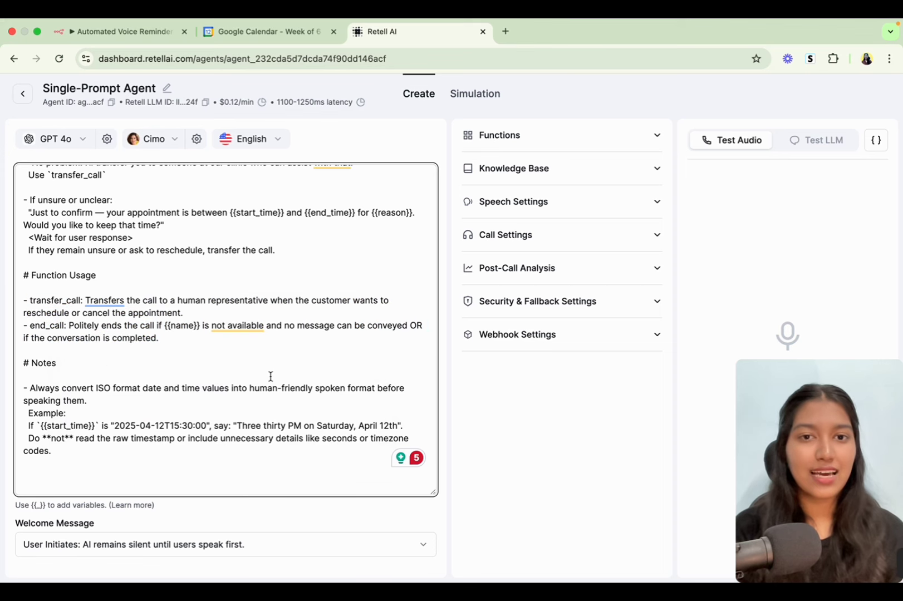
Add a Call Transfer function named transfer_call, described as "Transfer the call to a human agent", with a static number and Cold Transfer.
click(554, 132)
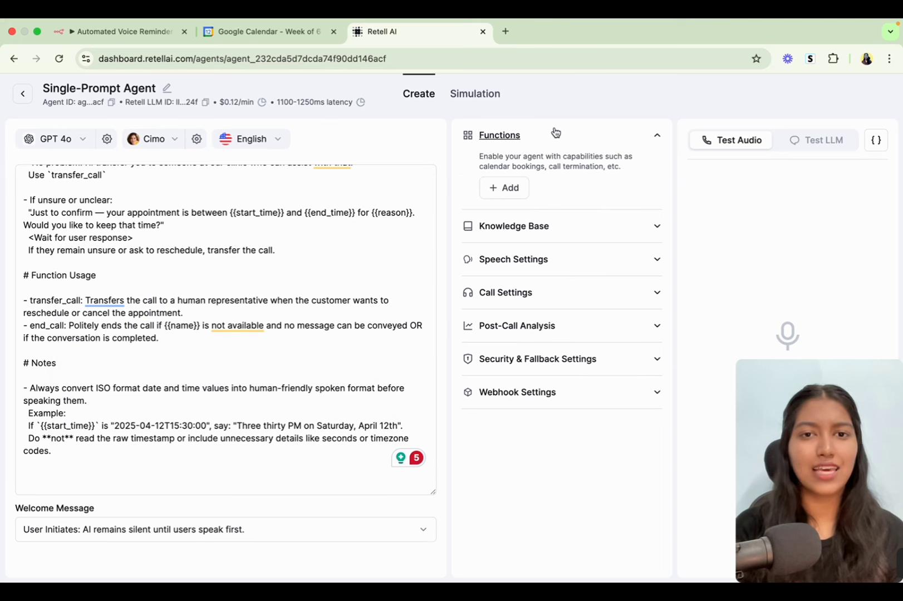
click(234, 314)
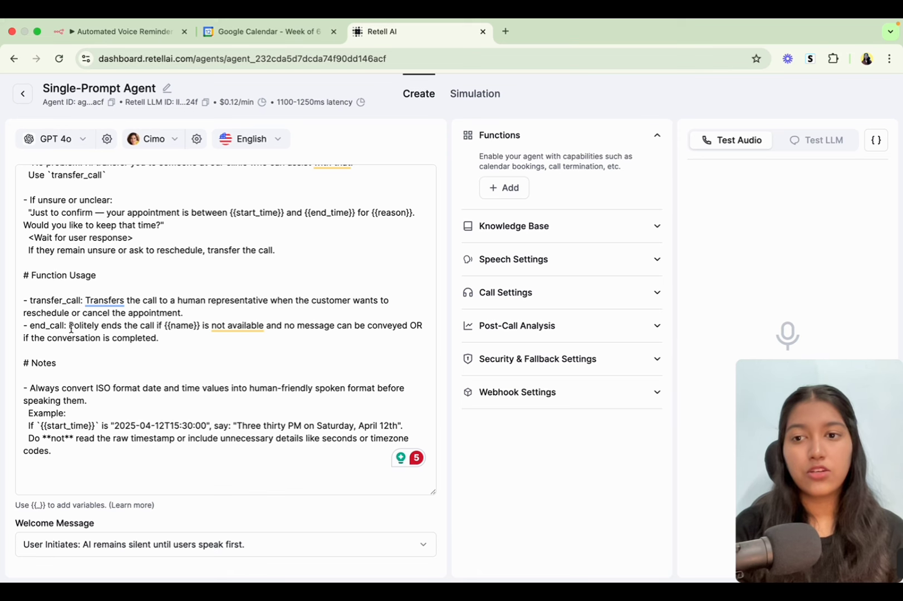
click(523, 188)
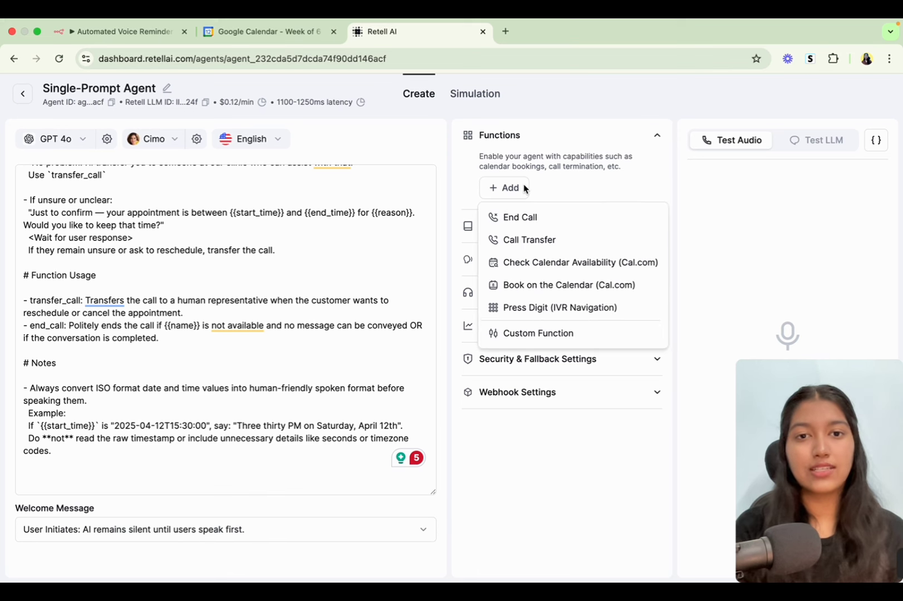
click(523, 240)
drag(347, 185, 246, 190)
click(322, 244)
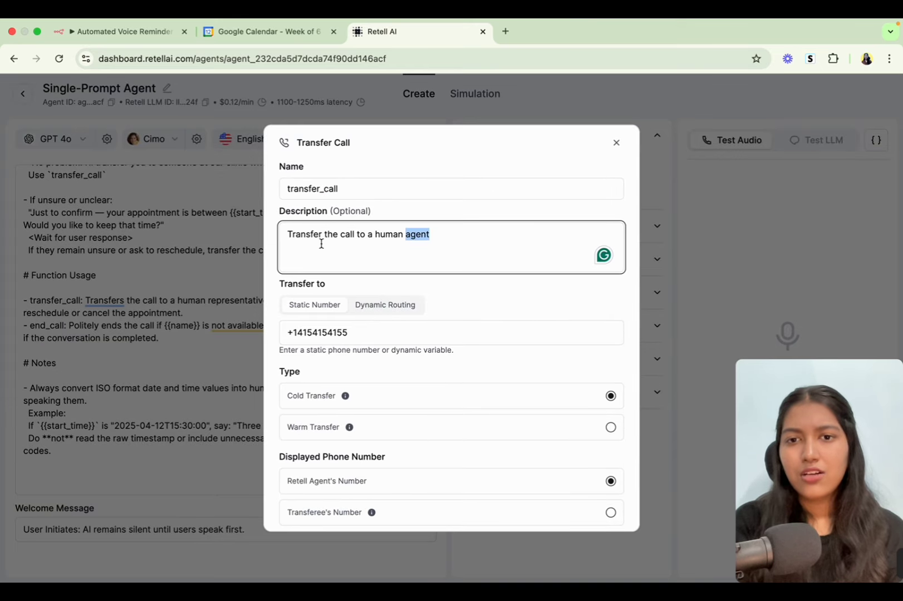
key(ctrl+a)
click(437, 240)
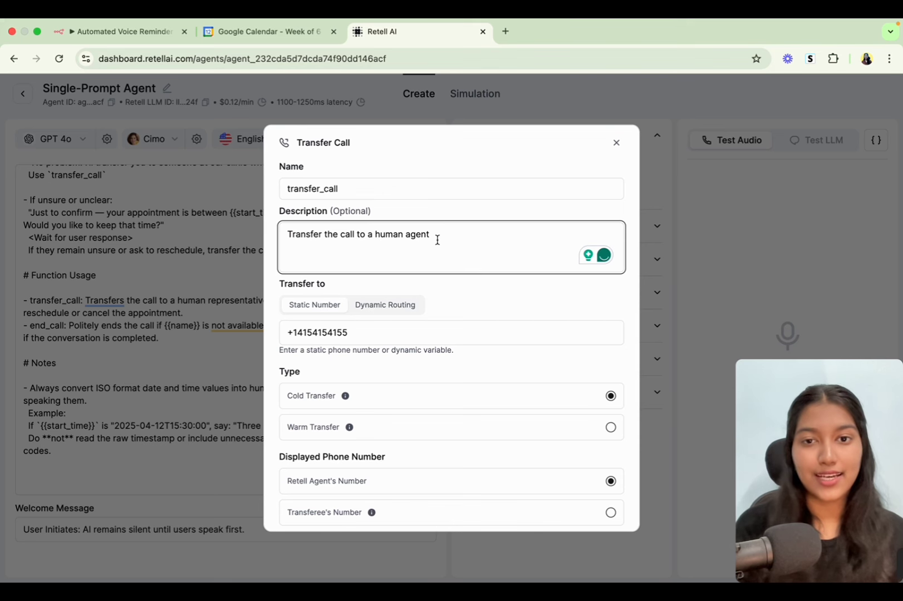
scroll(437, 240, down, 1)
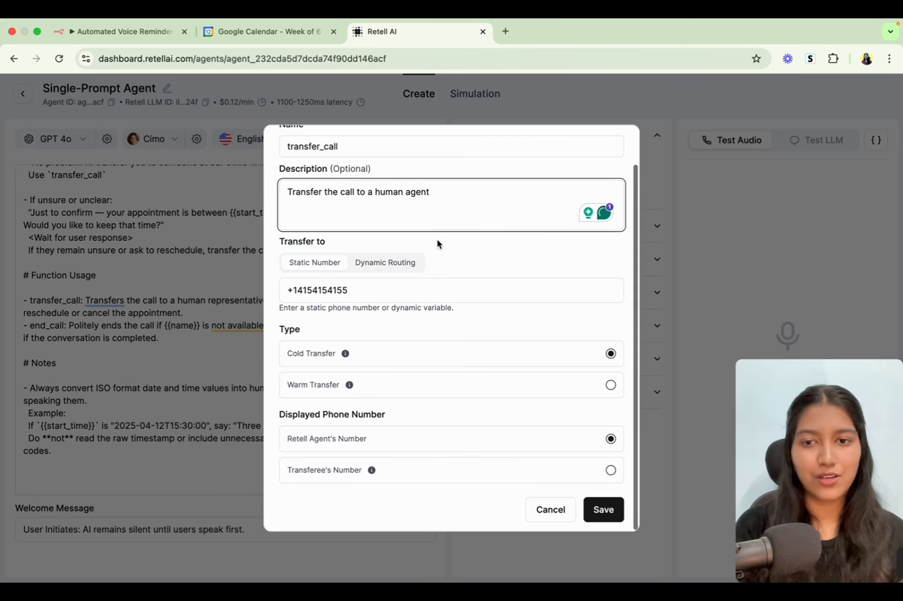
drag(359, 288, 274, 294)
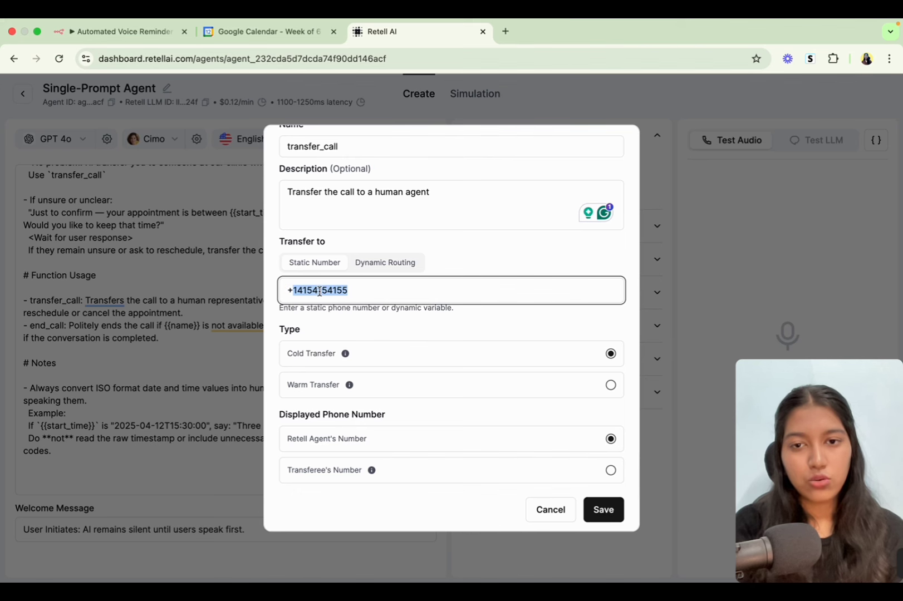
click(601, 510)
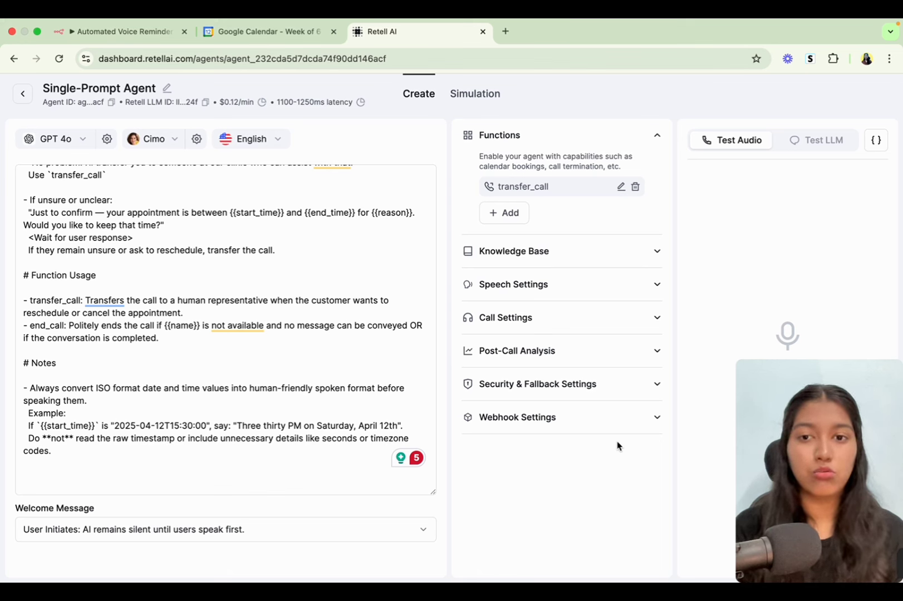
click(287, 307)
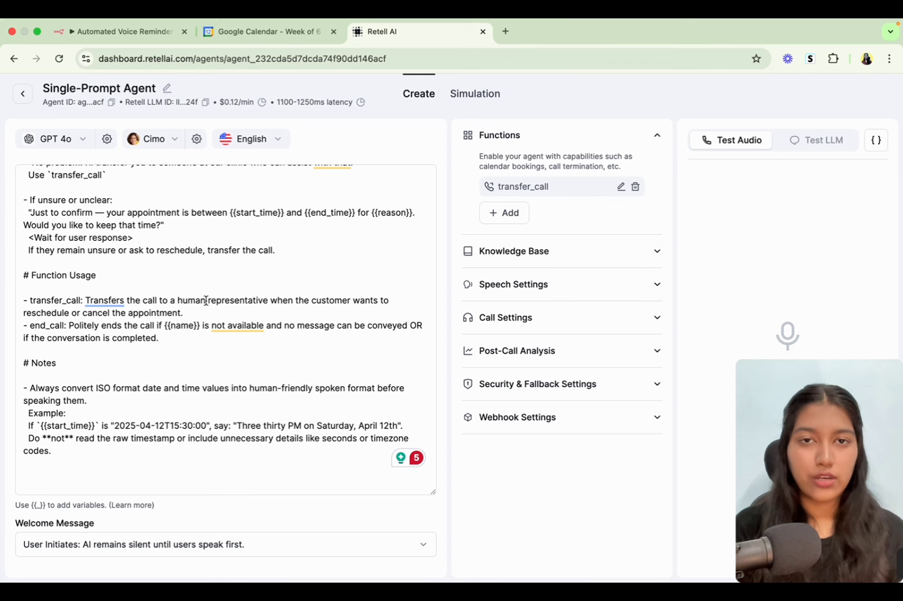
click(474, 212)
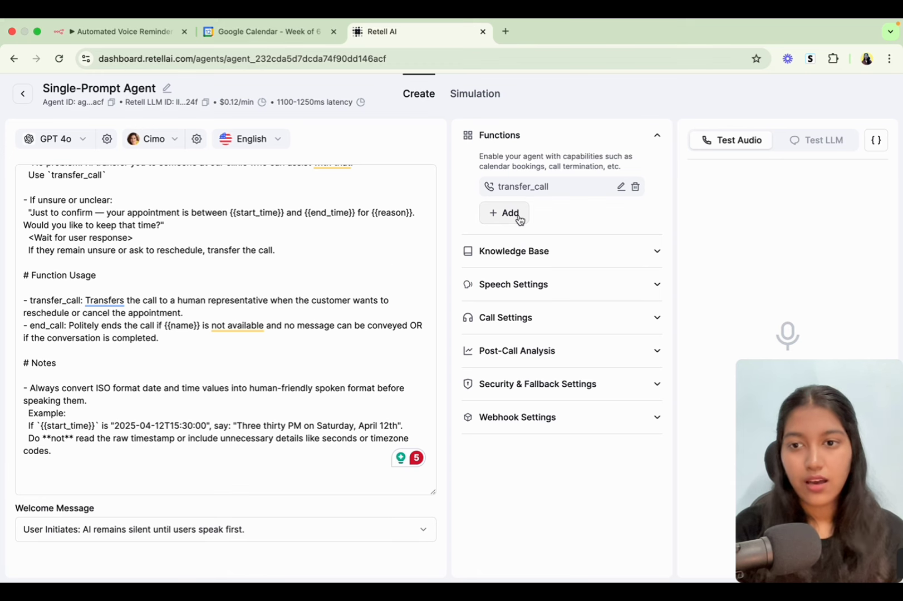
click(150, 331)
drag(27, 327, 86, 328)
click(125, 332)
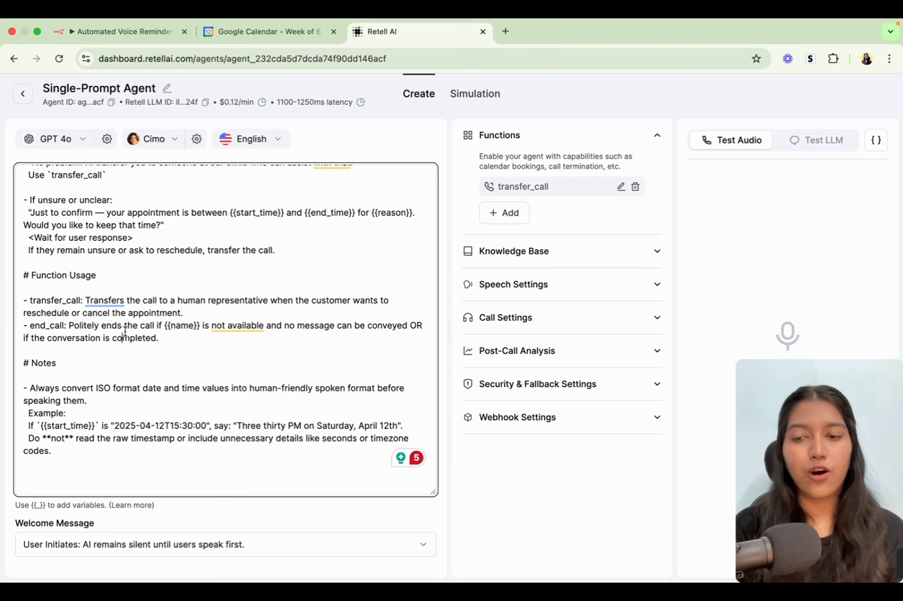
click(511, 216)
click(521, 243)
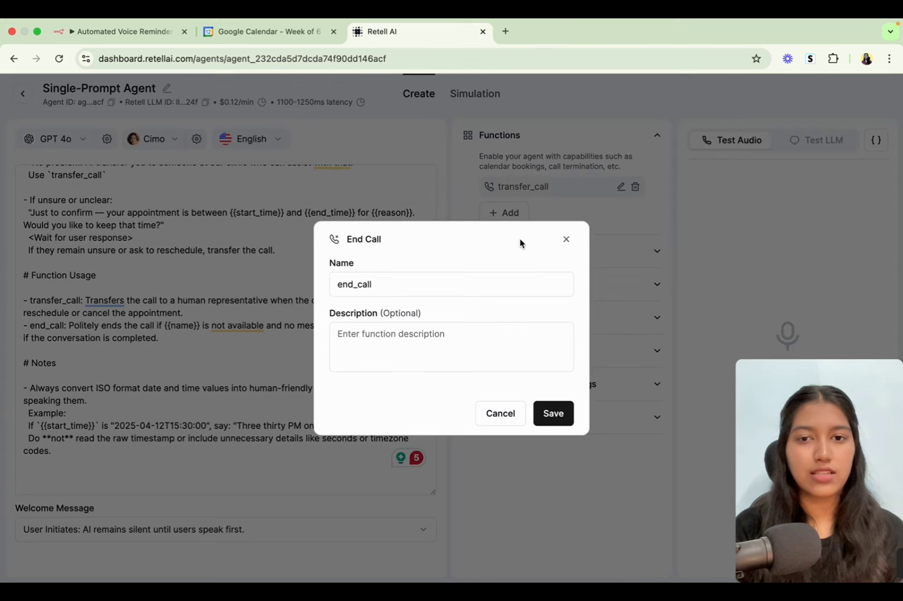
click(371, 333)
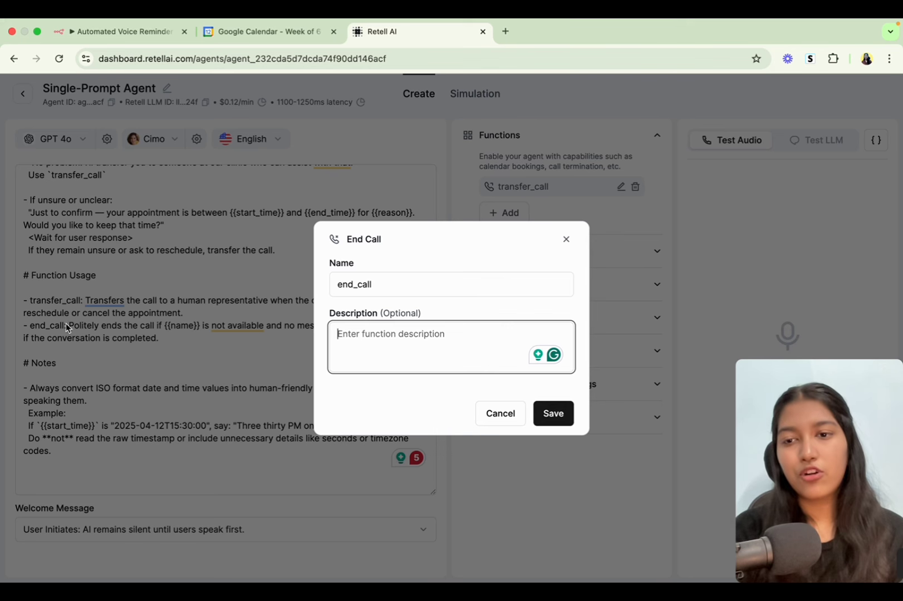
click(565, 240)
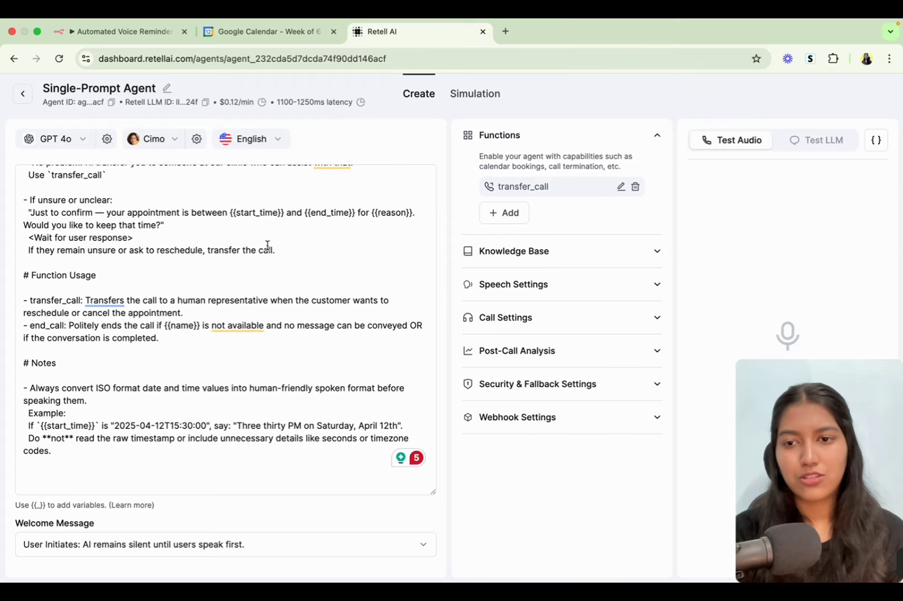
Add an End Call function named end_call, using the prompt's end_call explanation as its description.
drag(69, 325, 158, 338)
key(super+c)
click(500, 213)
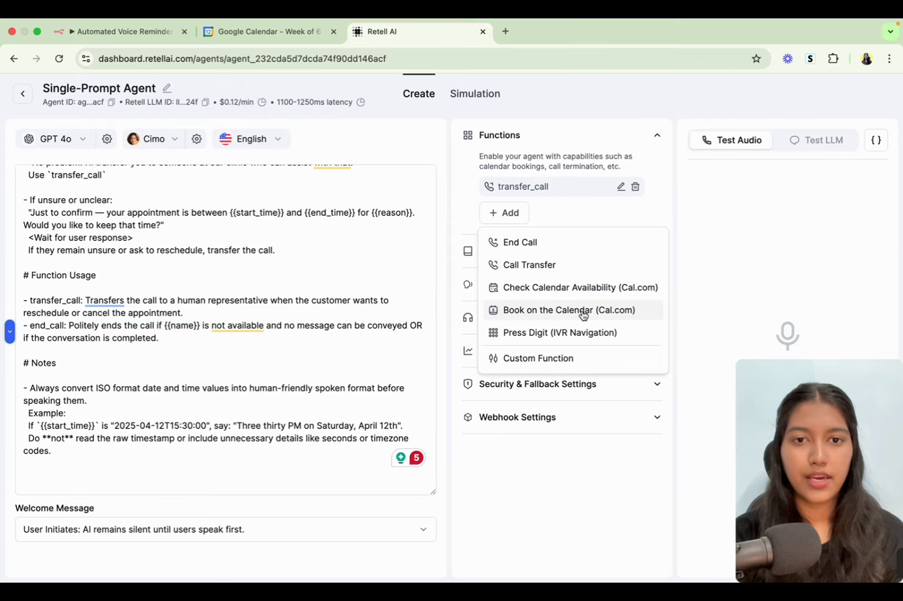
click(529, 243)
click(359, 332)
key(super+v)
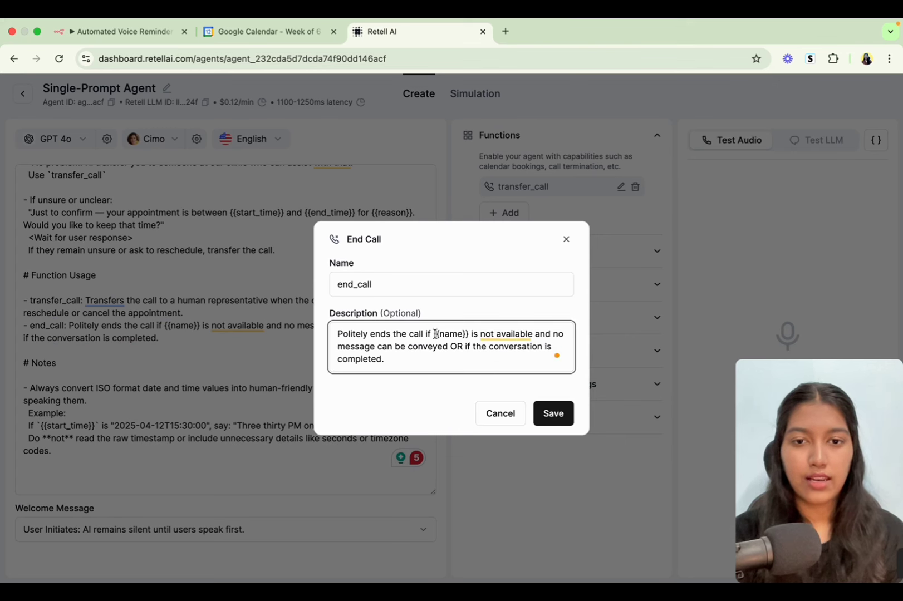
Replace {{name}} with "the customer" in the end_call description and save the function.
drag(433, 333, 470, 334)
text(THE)
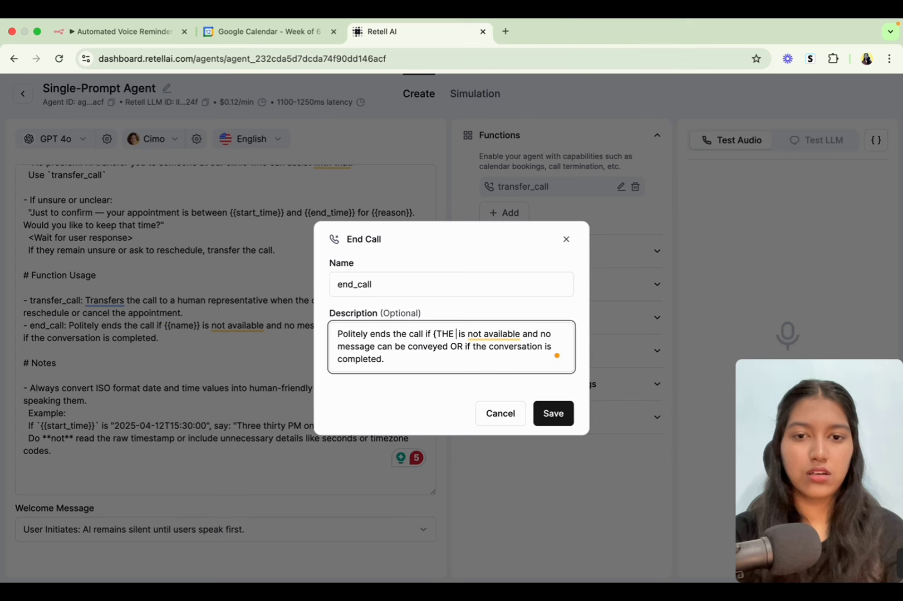
key(BackSpace)
key(BackSpace)
text(customer)
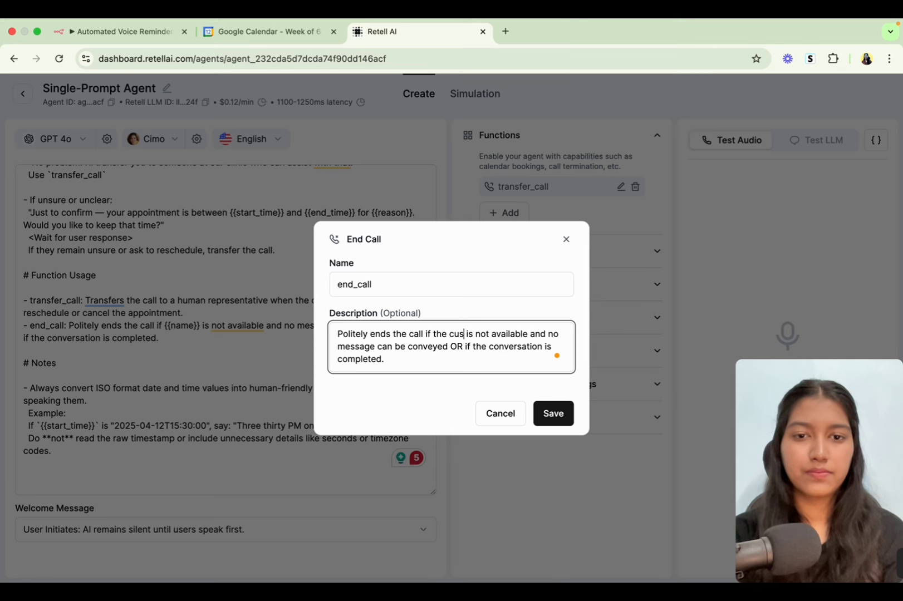
click(557, 418)
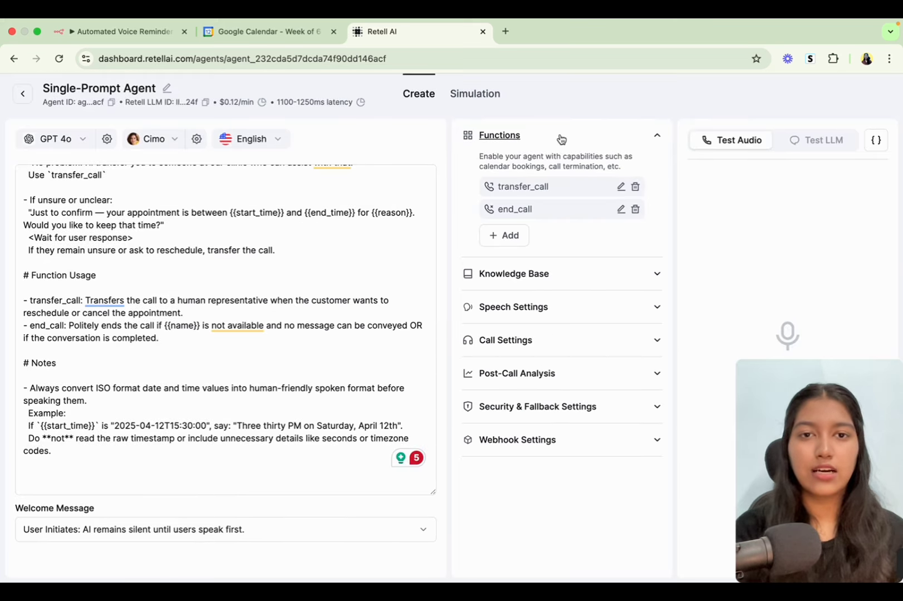
click(560, 139)
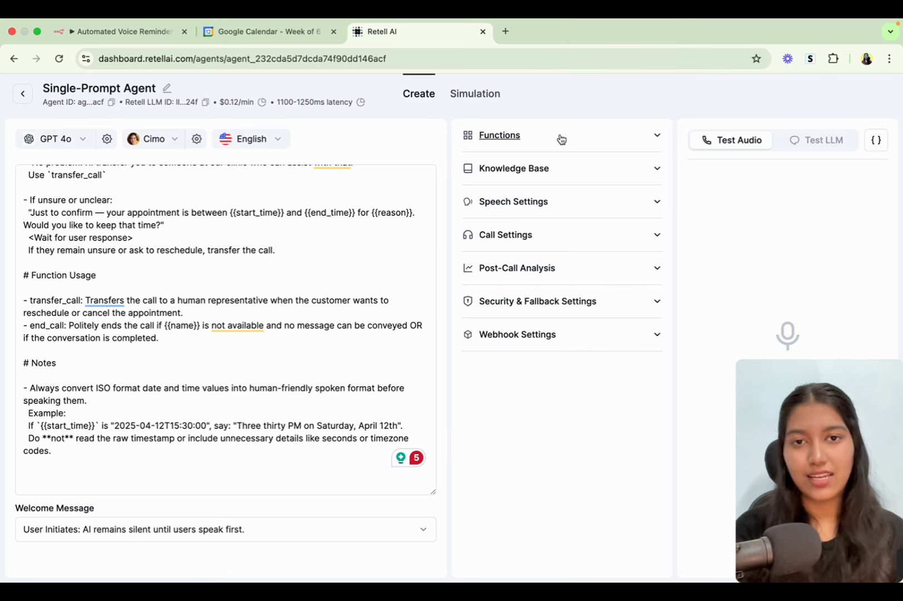
Set the agent's welcome message to "AI Initiates: AI begins with a dynamic begin message.".
click(228, 311)
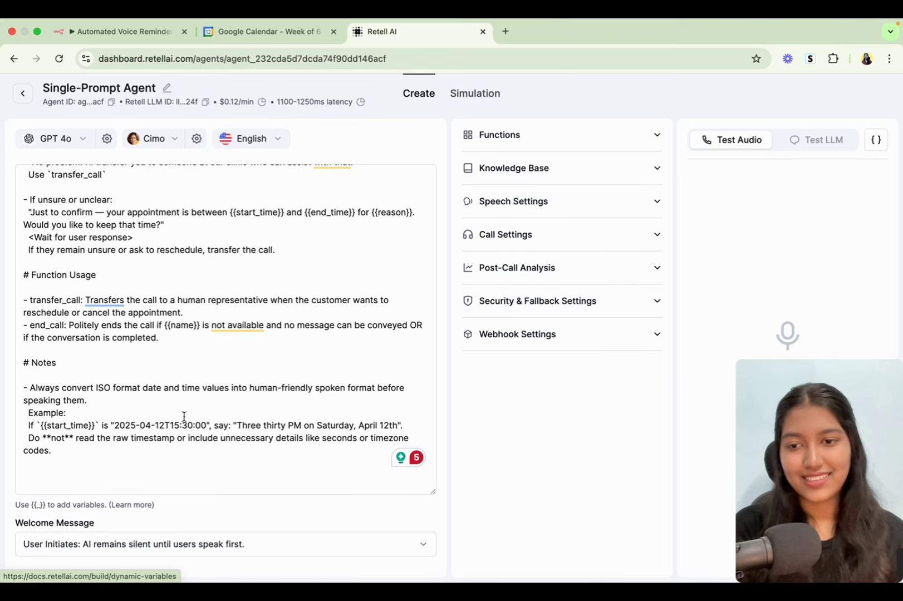
click(202, 568)
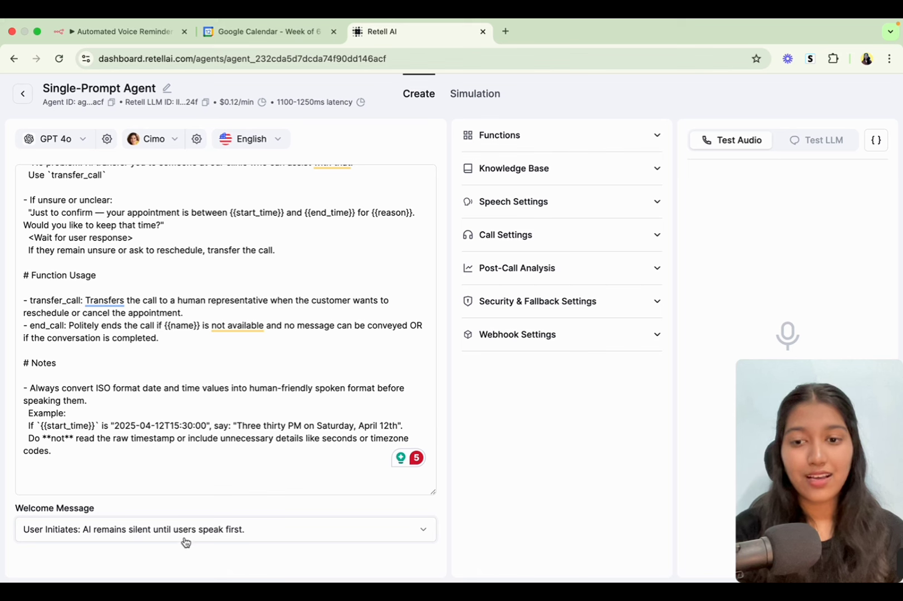
click(54, 533)
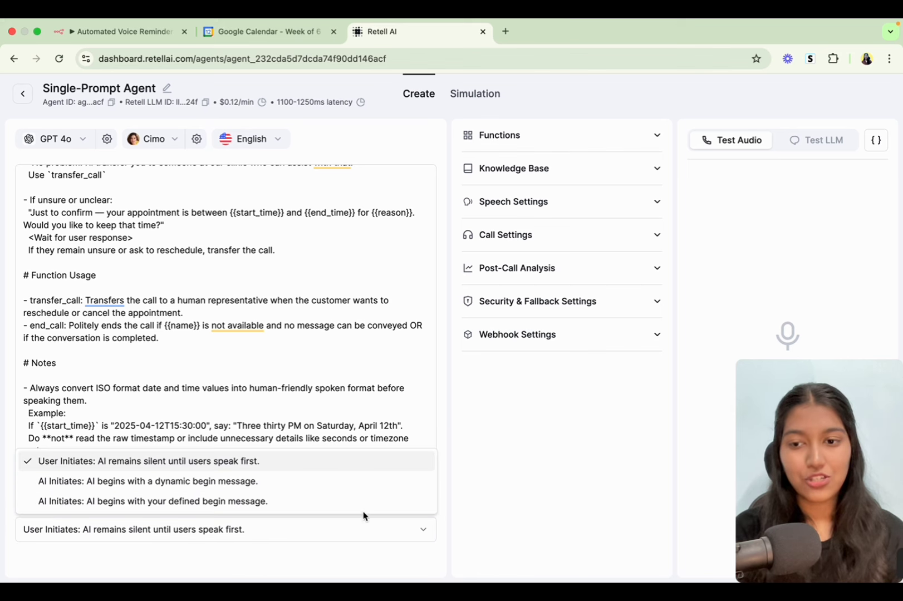
click(315, 482)
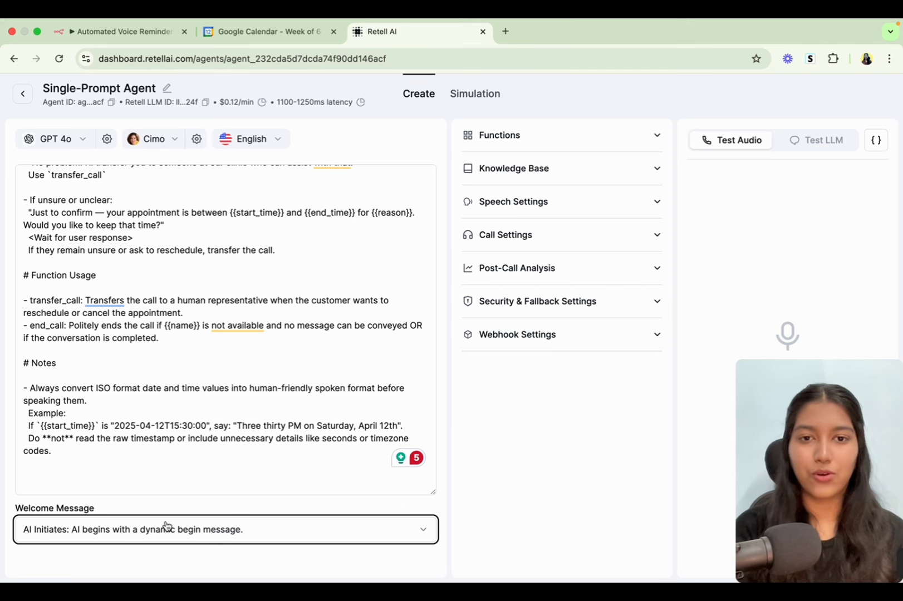
click(228, 501)
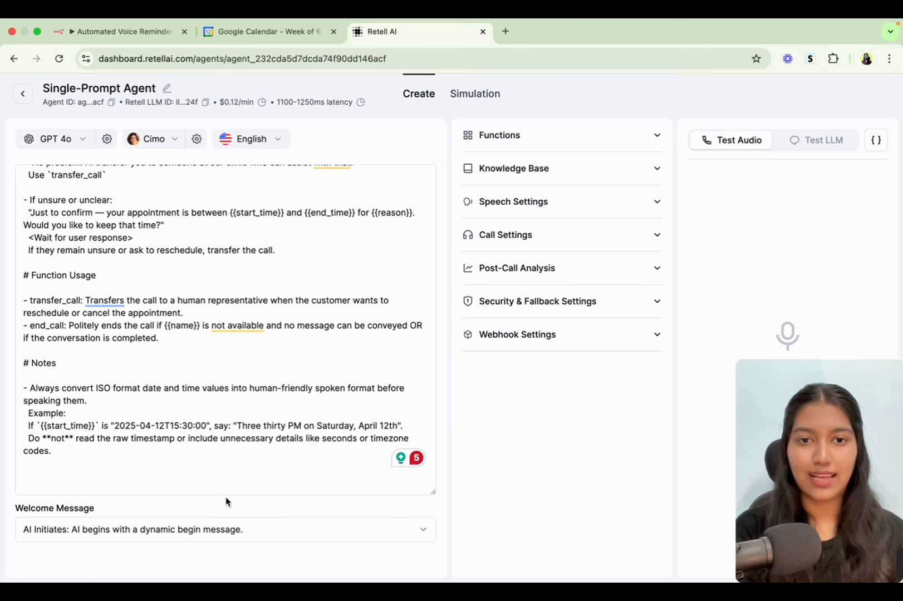
Look through the agent's Speech, Call, Post-Call Analysis, Security & Fallback and Knowledge Base settings.
click(548, 204)
click(529, 203)
click(528, 243)
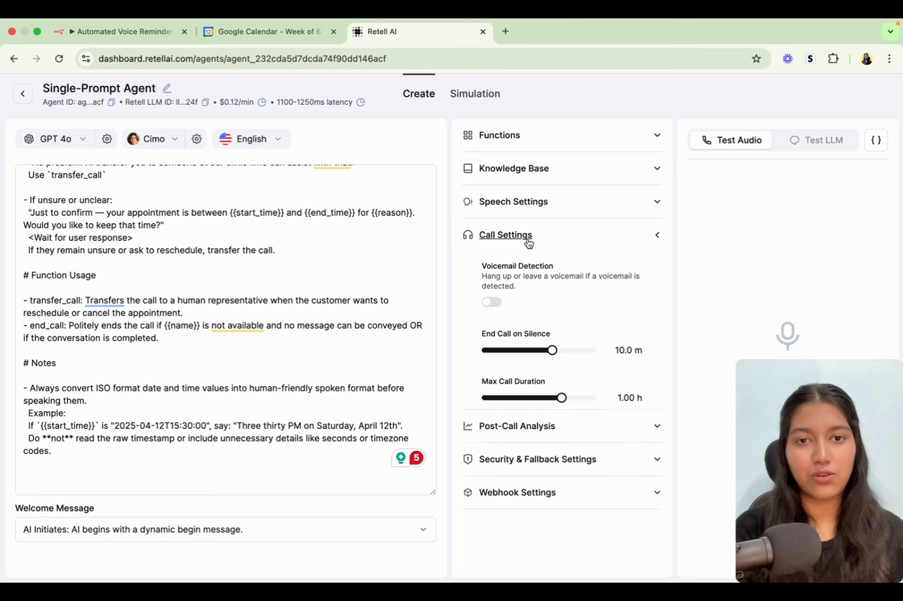
click(528, 243)
click(527, 272)
click(527, 272)
click(526, 303)
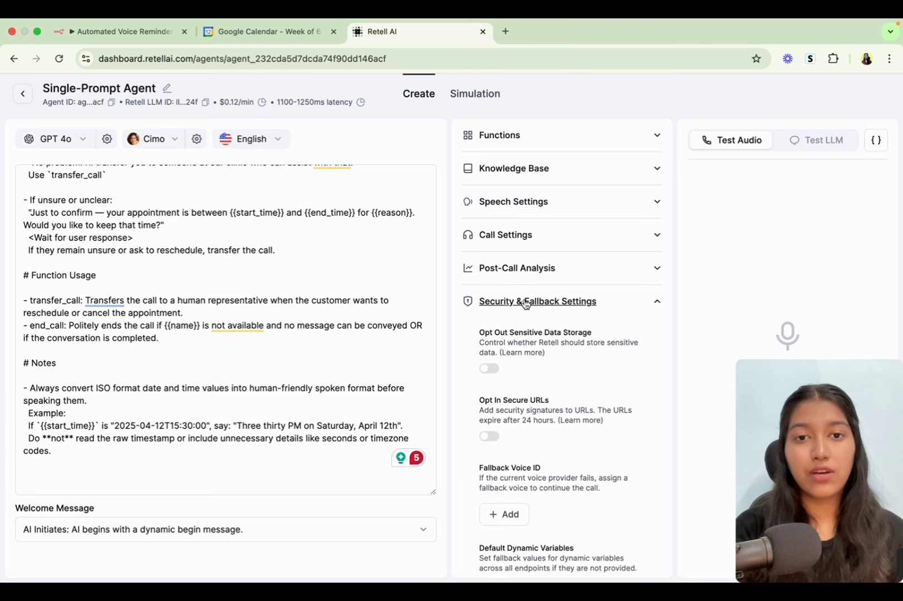
click(523, 298)
click(529, 181)
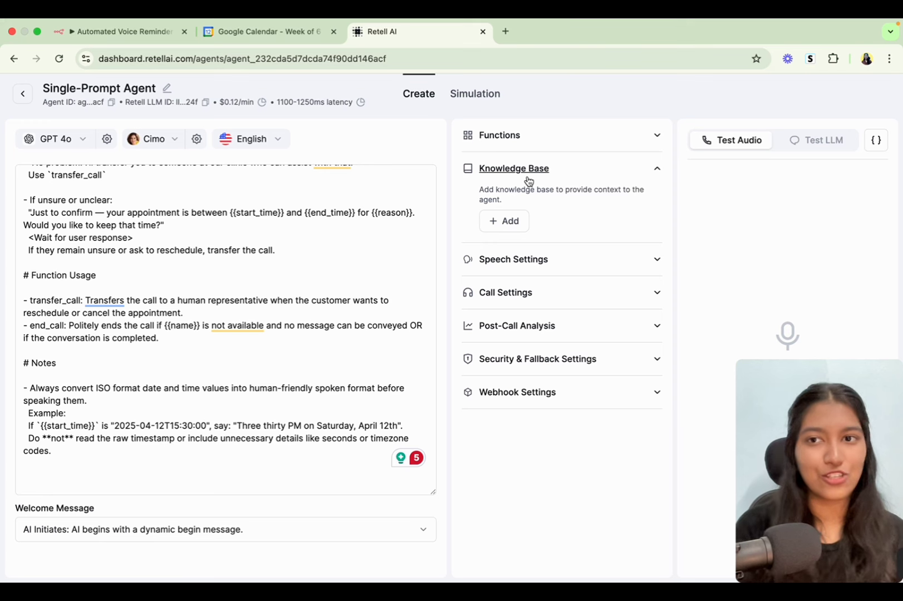
Try to rename the agent as Reminder Agent.
click(166, 88)
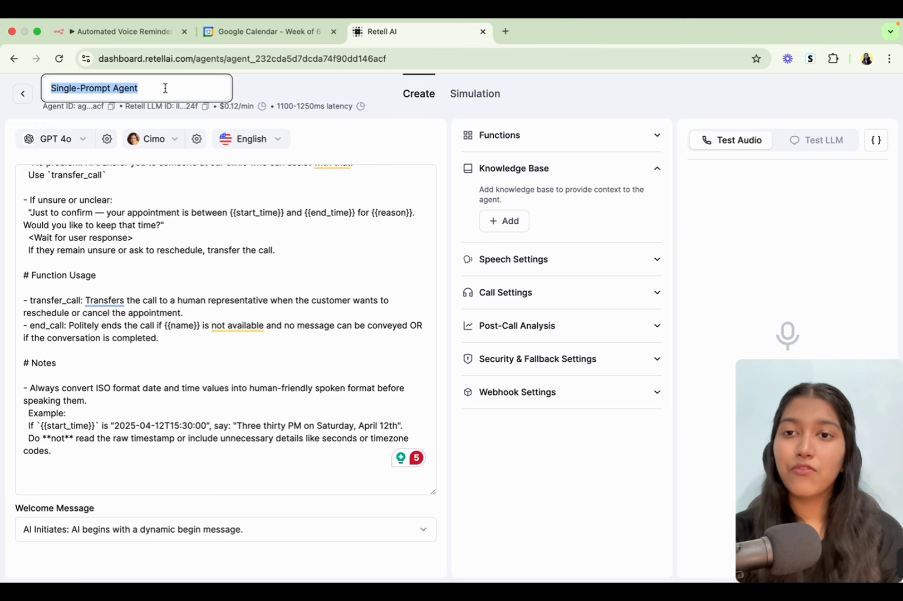
text(Reminder Age)
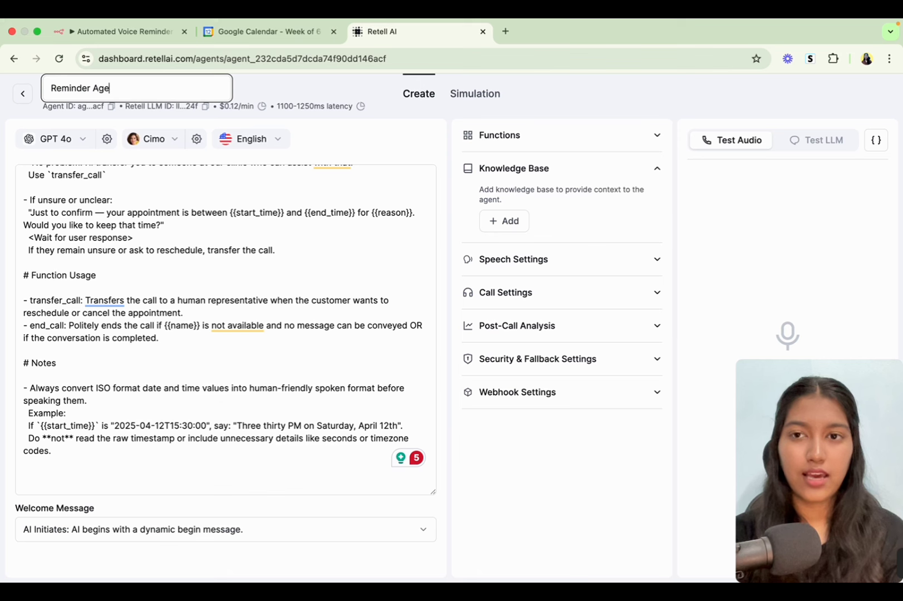
text(nt)
click(306, 98)
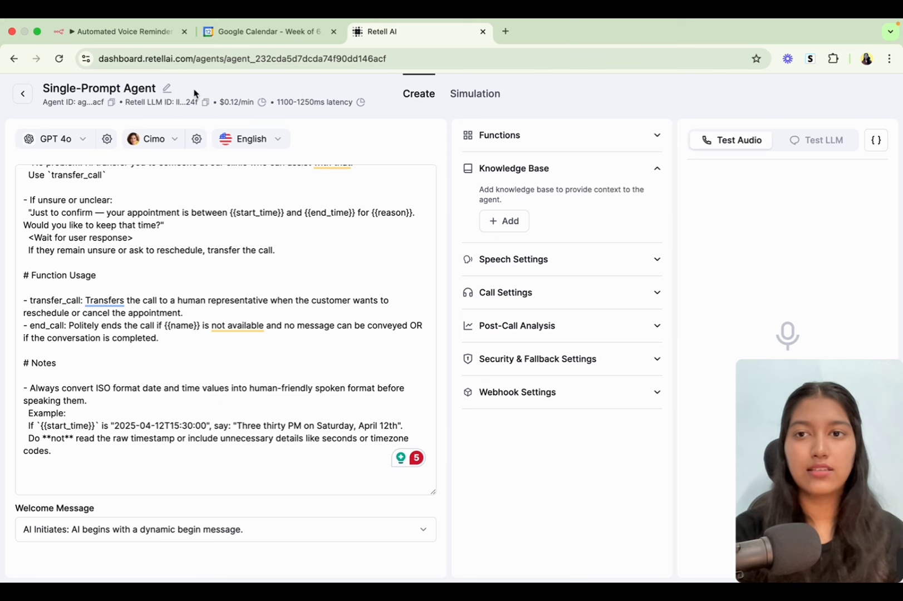
Rename the agent as Automated Voice Reminders Agent.
double_click(166, 86)
key(super+a)
text(Au)
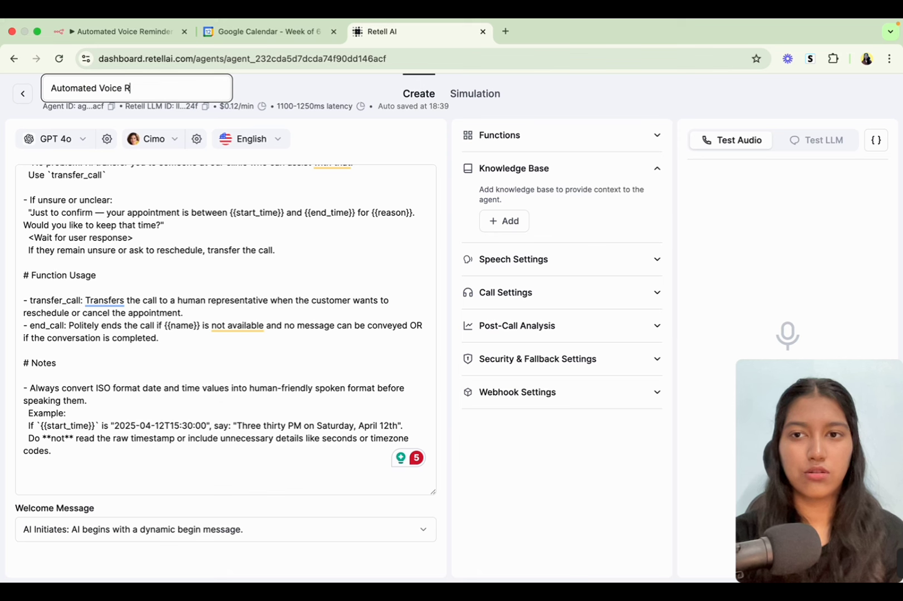
text(tomated Voice Reminders)
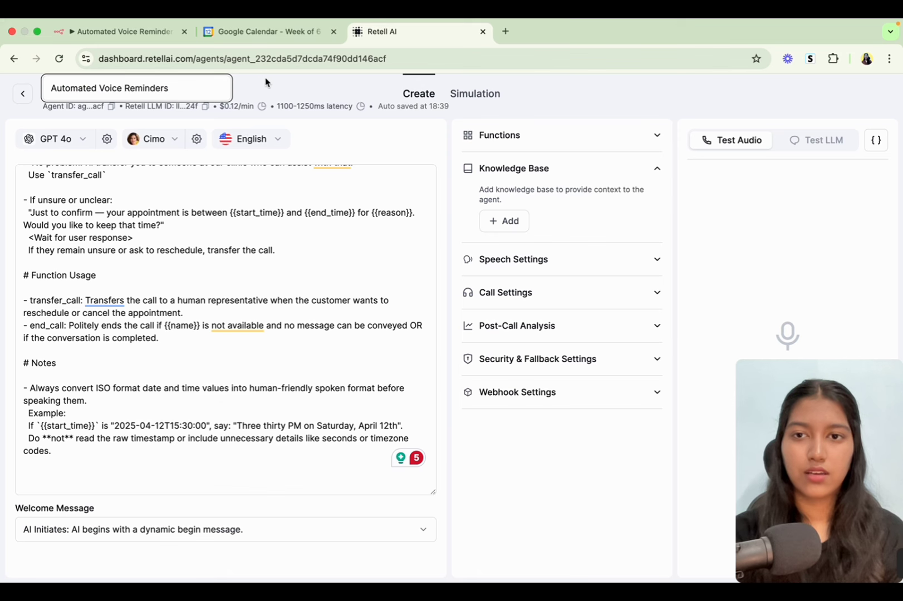
text( Agent)
click(302, 98)
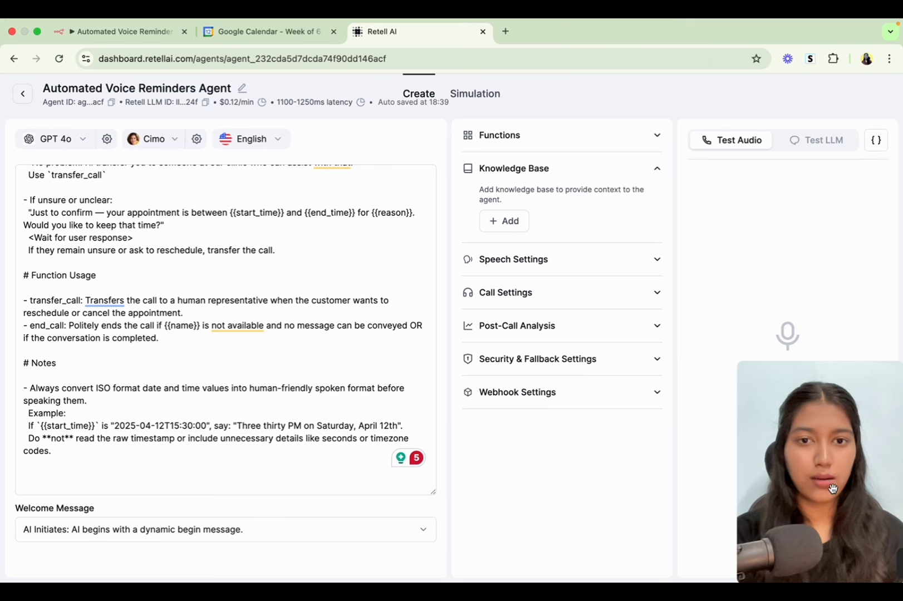
Switch to the Automated Voice Reminders workflow in n8n and add an HTTP Request node after the AI Agent.
click(129, 32)
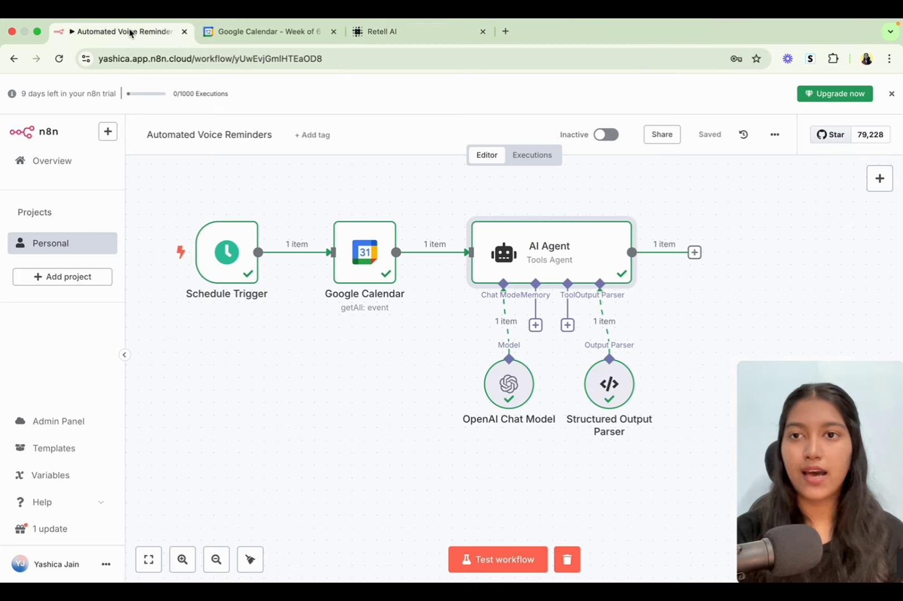
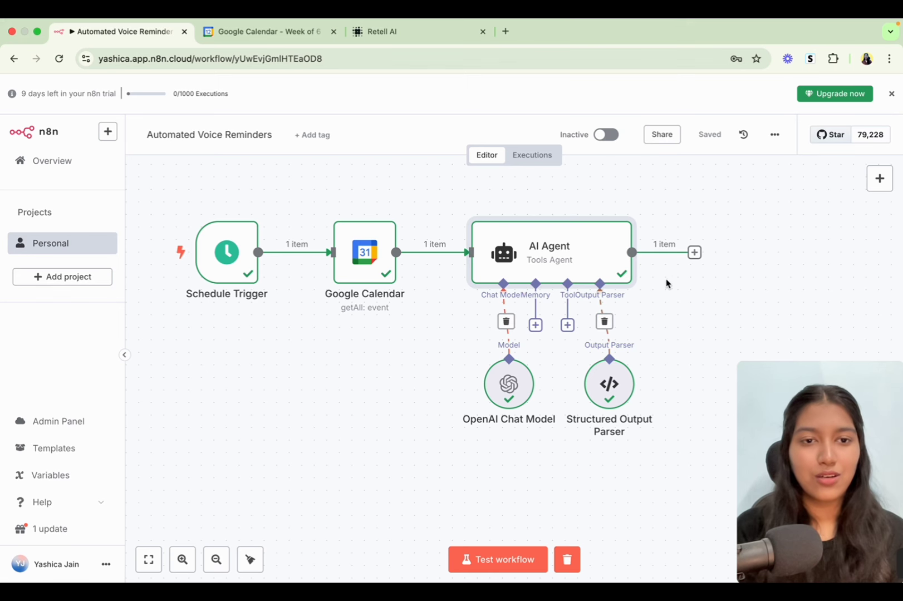
click(695, 253)
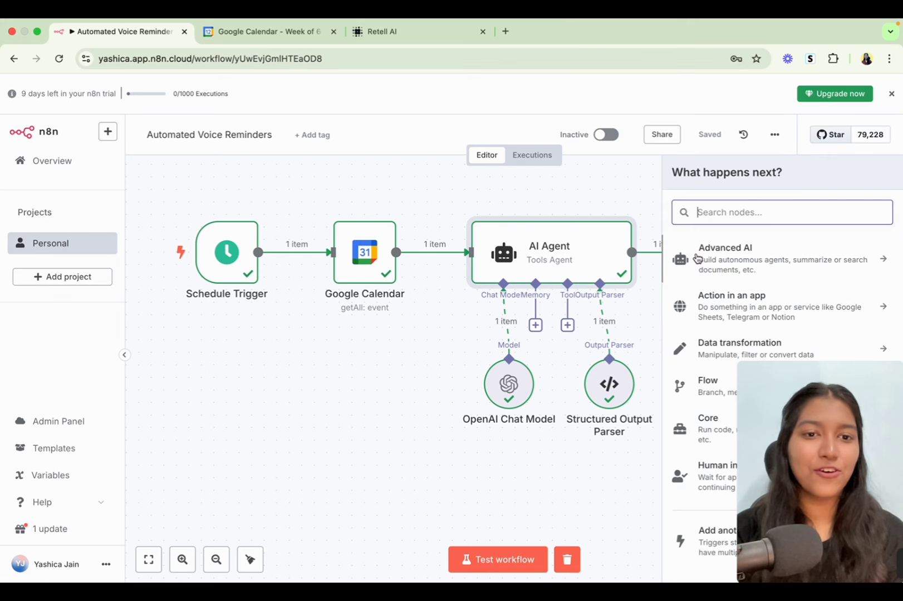
text(htt)
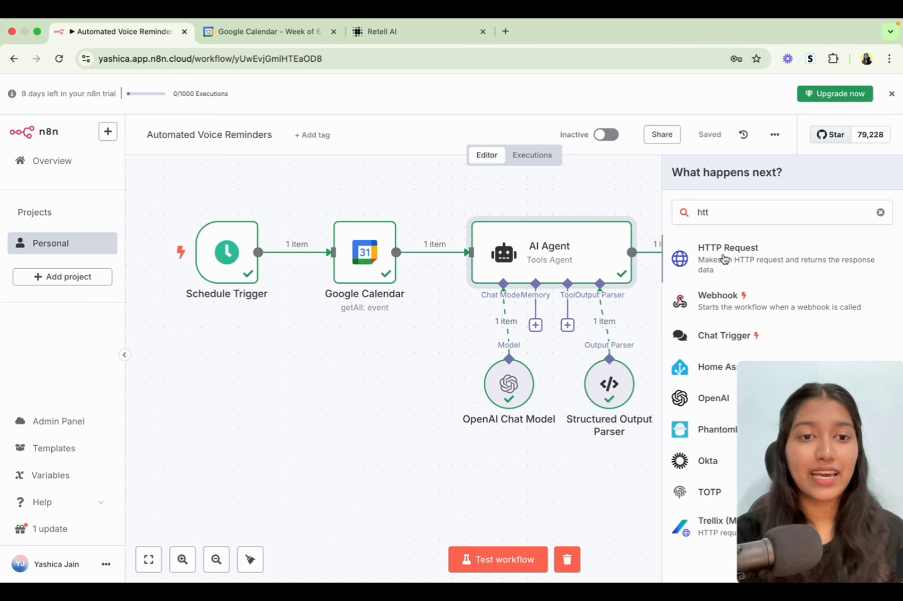
click(722, 259)
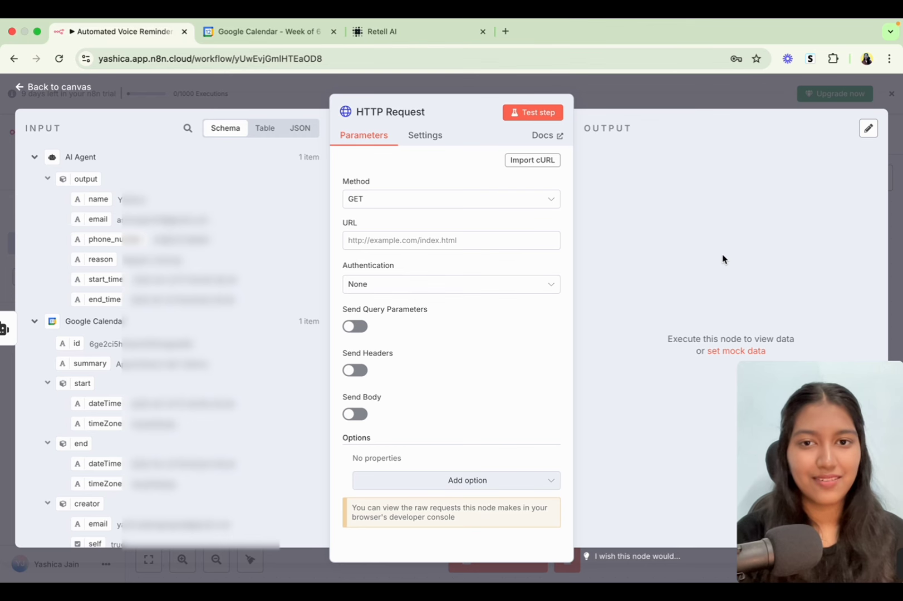
click(34, 156)
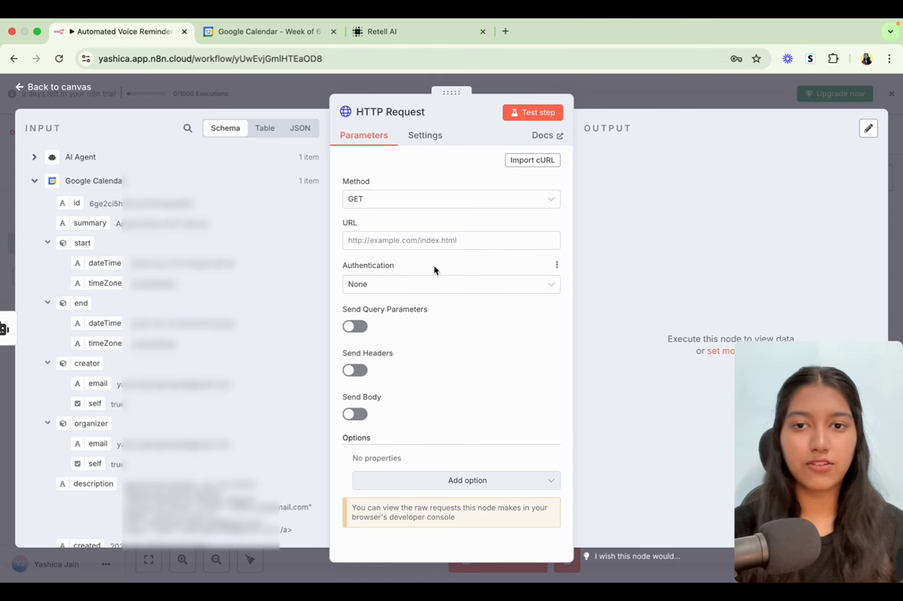
click(33, 180)
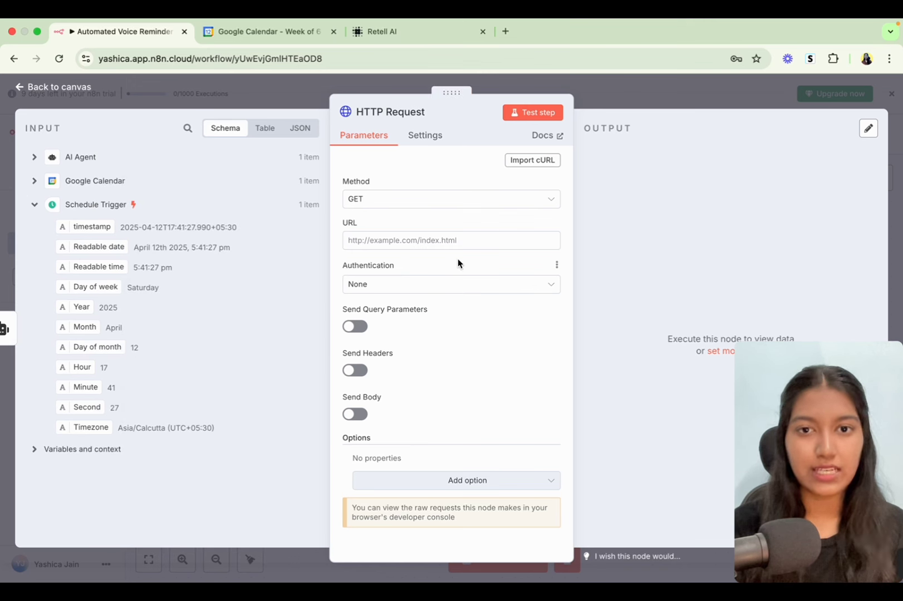
Set the HTTP Request node's method to POST.
click(446, 238)
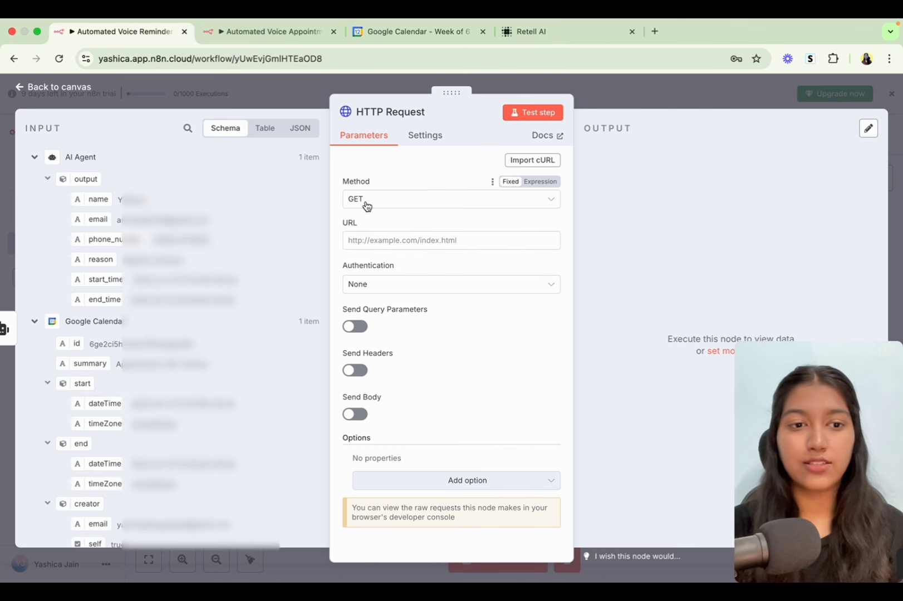
click(364, 204)
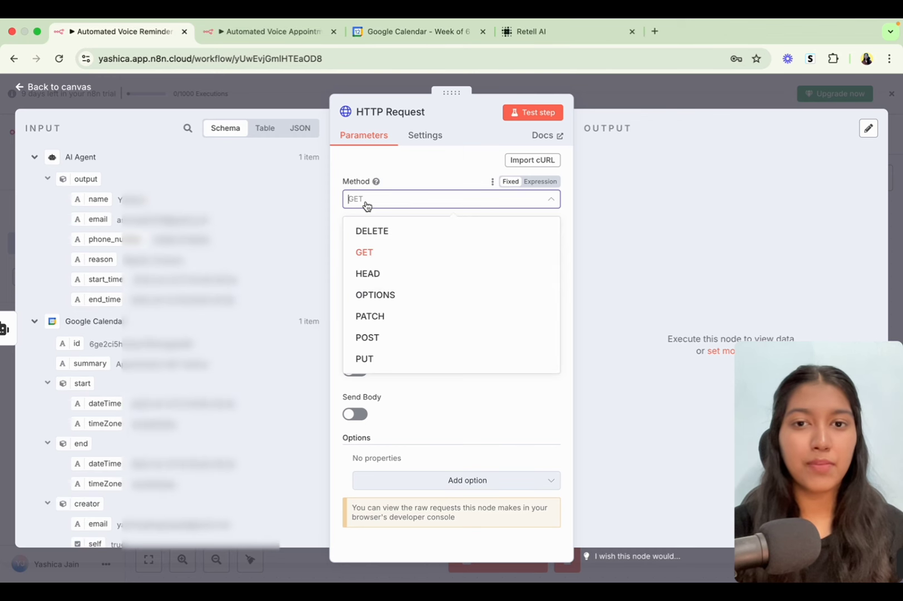
click(382, 338)
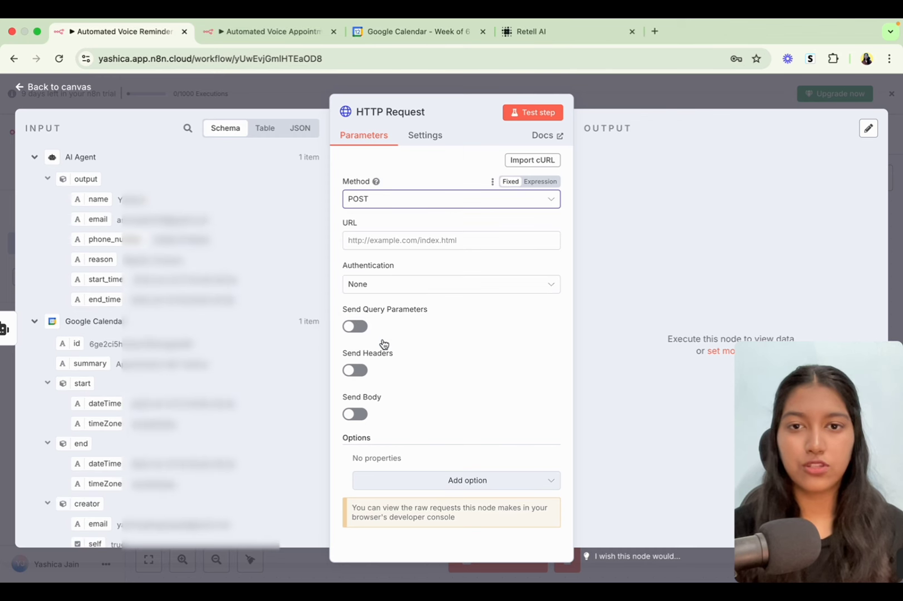
click(388, 237)
key(ctrl+Tab)
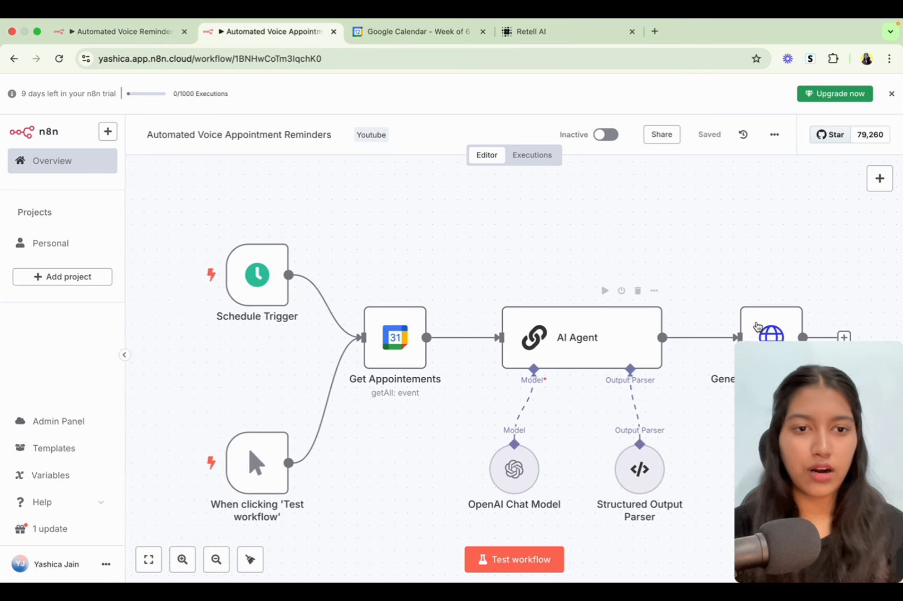
double_click(792, 321)
click(415, 240)
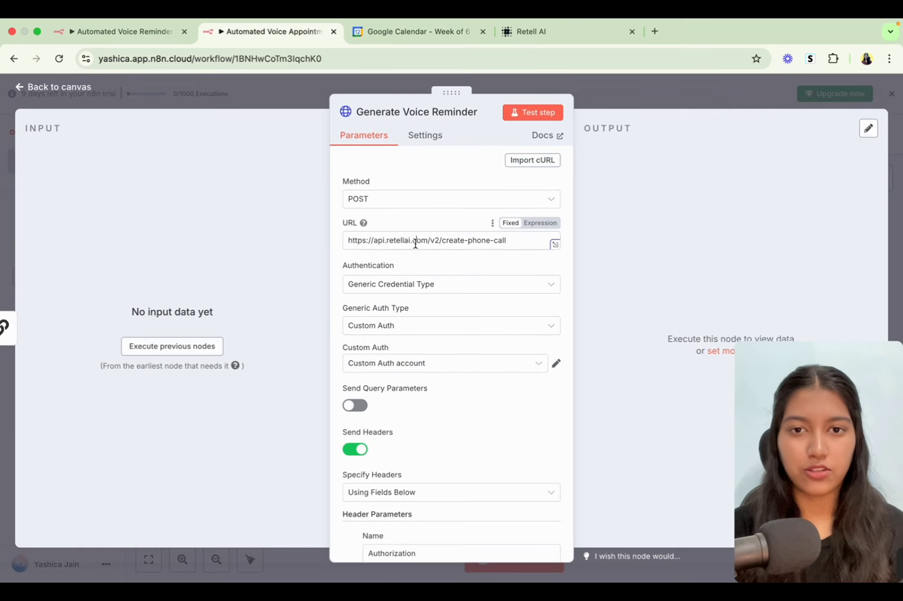
double_click(417, 240)
click(415, 242)
key(ctrl+a)
key(ctrl+c)
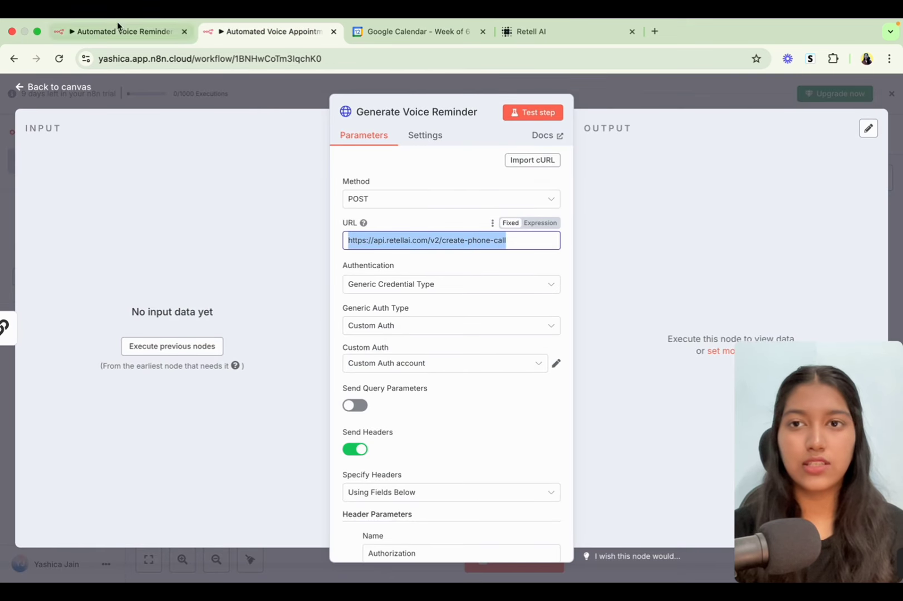
click(118, 28)
key(ctrl+v)
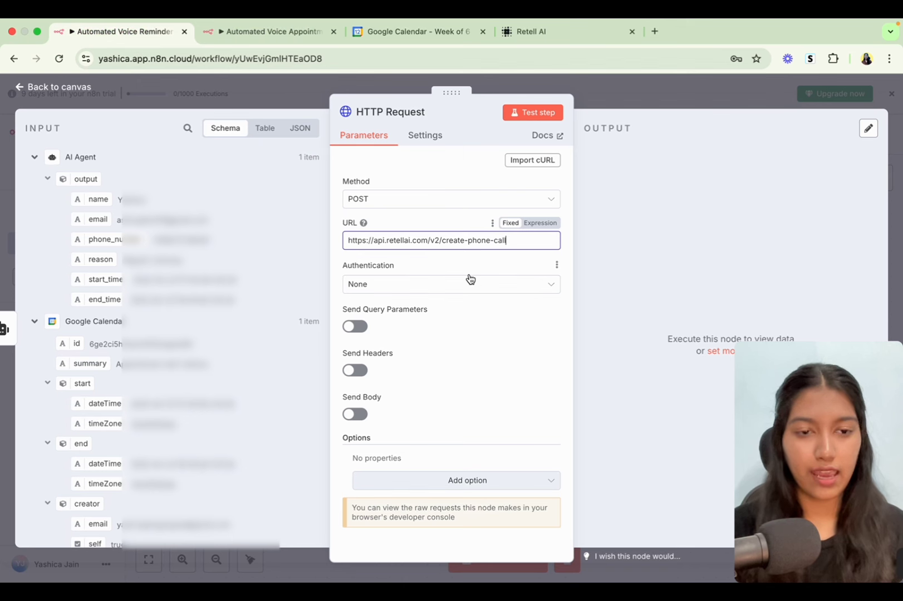
Set authentication to Generic Credential Type with Custom Auth, using the existing Custom Auth account credential.
click(442, 291)
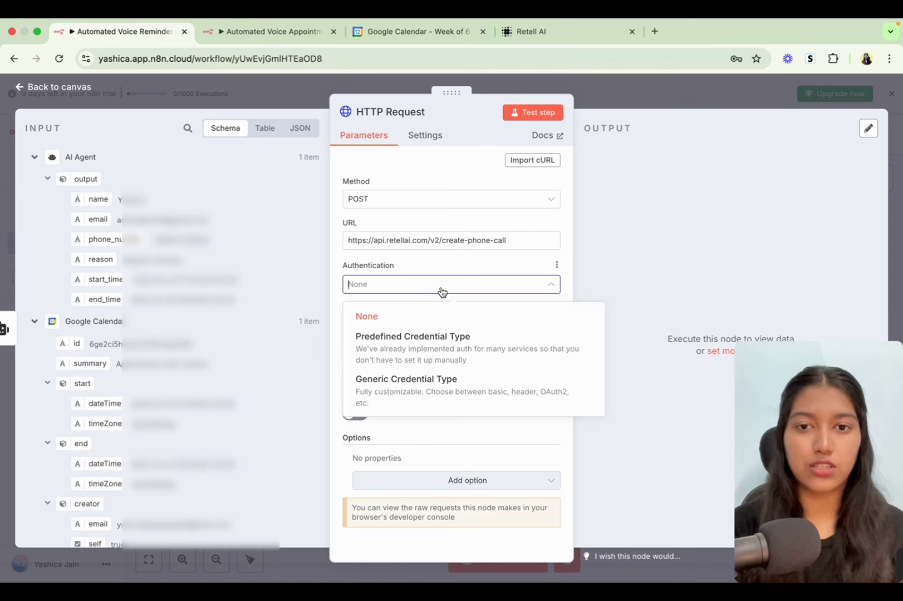
click(234, 34)
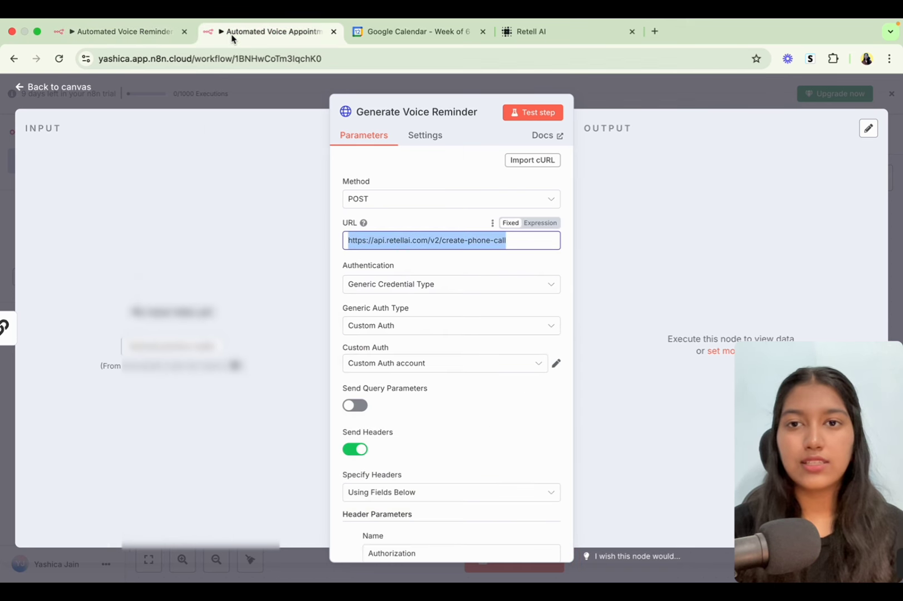
click(103, 32)
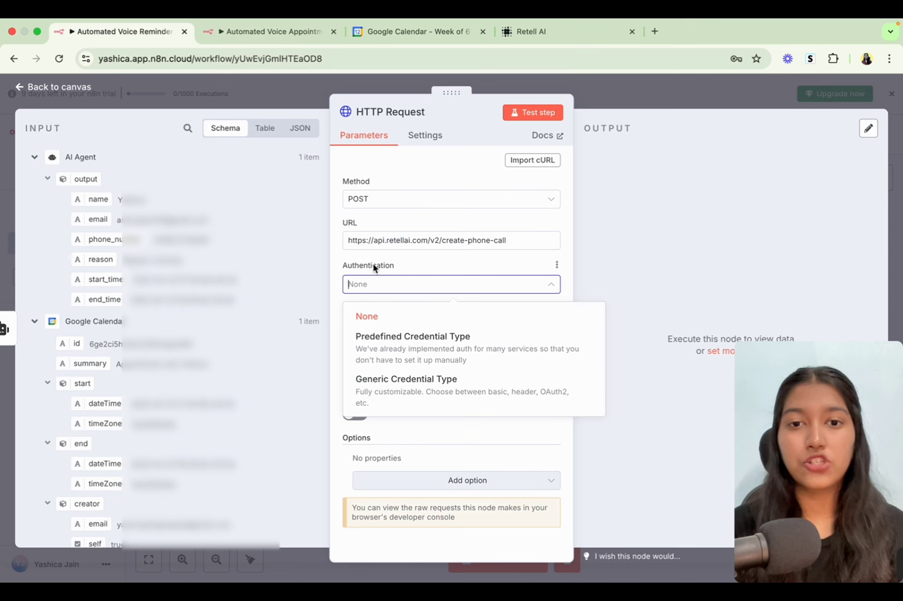
click(437, 390)
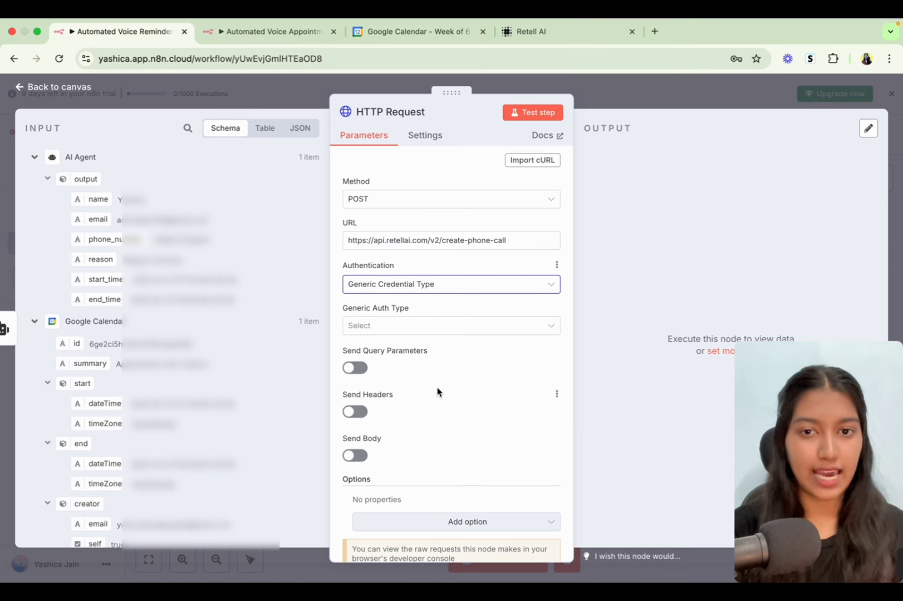
click(399, 325)
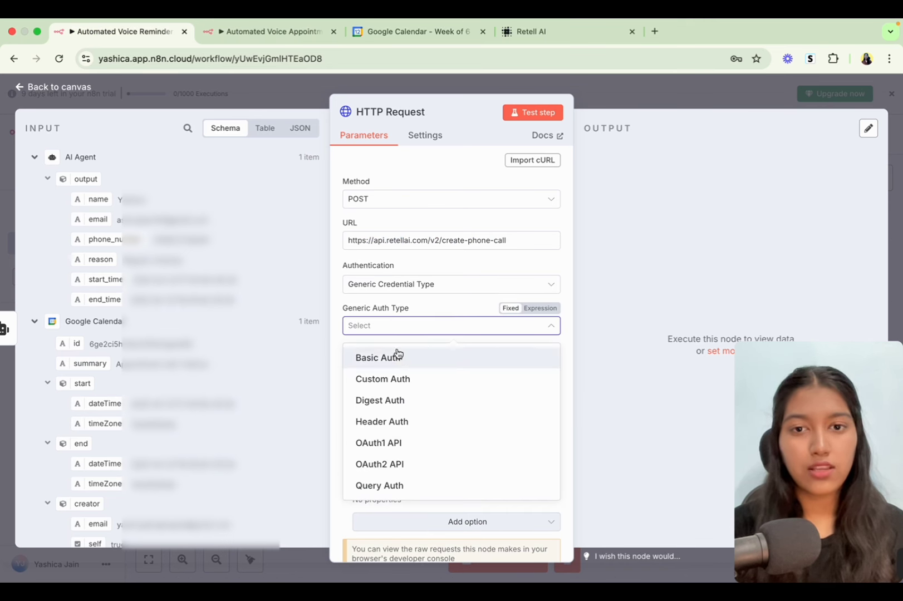
click(397, 380)
click(402, 367)
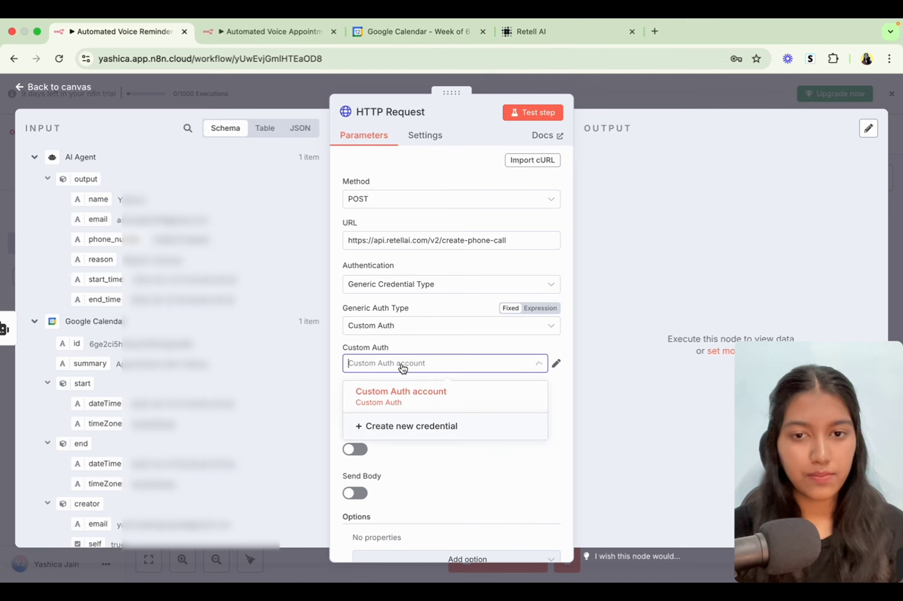
click(400, 393)
Enable sending headers and name the first header parameter Authorization, copied from the Generate Voice Reminder node.
scroll(397, 361, down, 1)
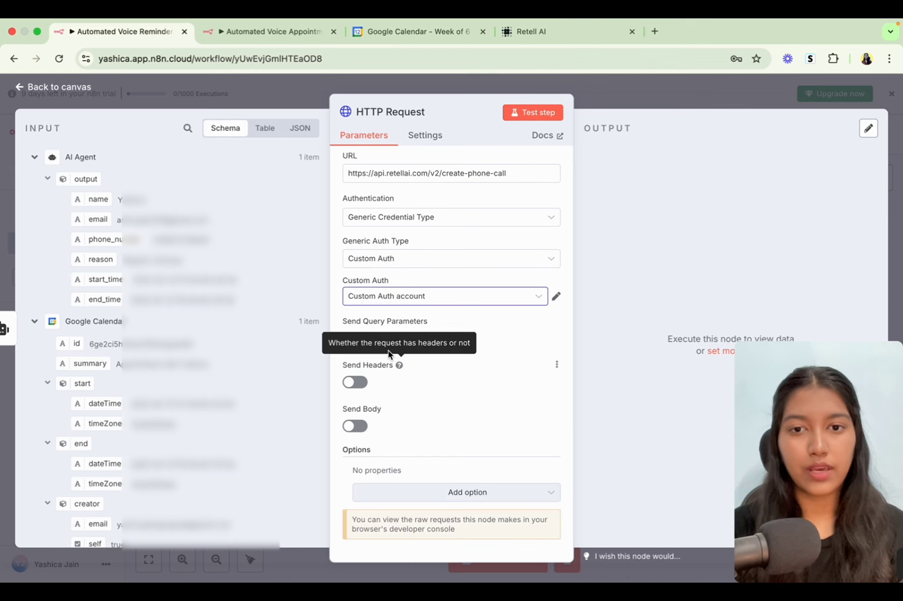
click(356, 386)
scroll(358, 387, down, 3)
click(283, 34)
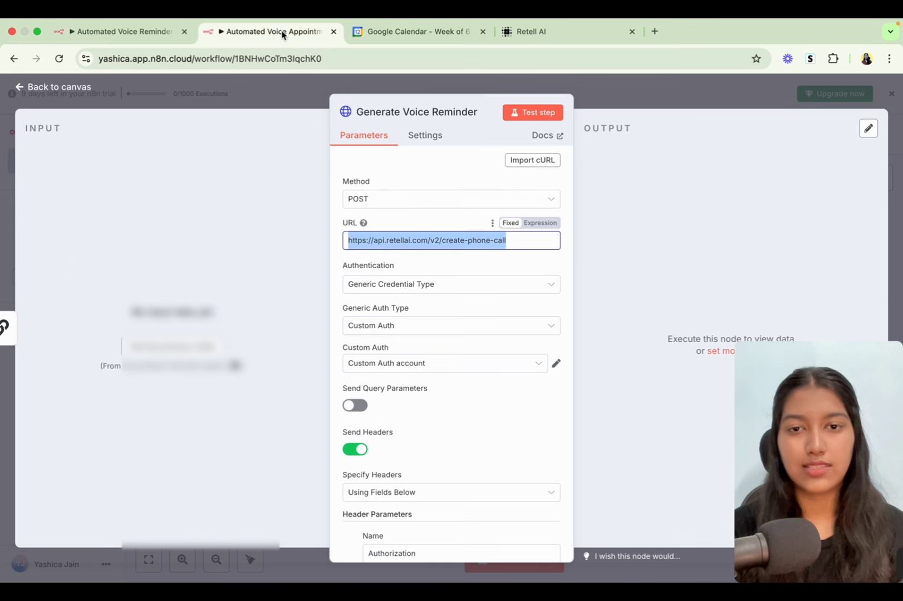
scroll(448, 306, down, 3)
scroll(448, 303, down, 2)
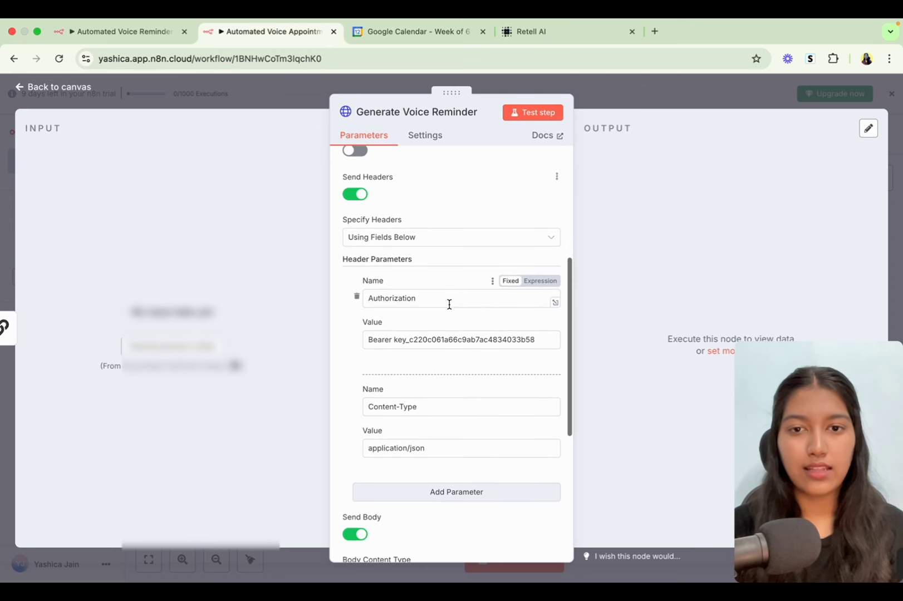
double_click(448, 291)
click(111, 33)
click(416, 397)
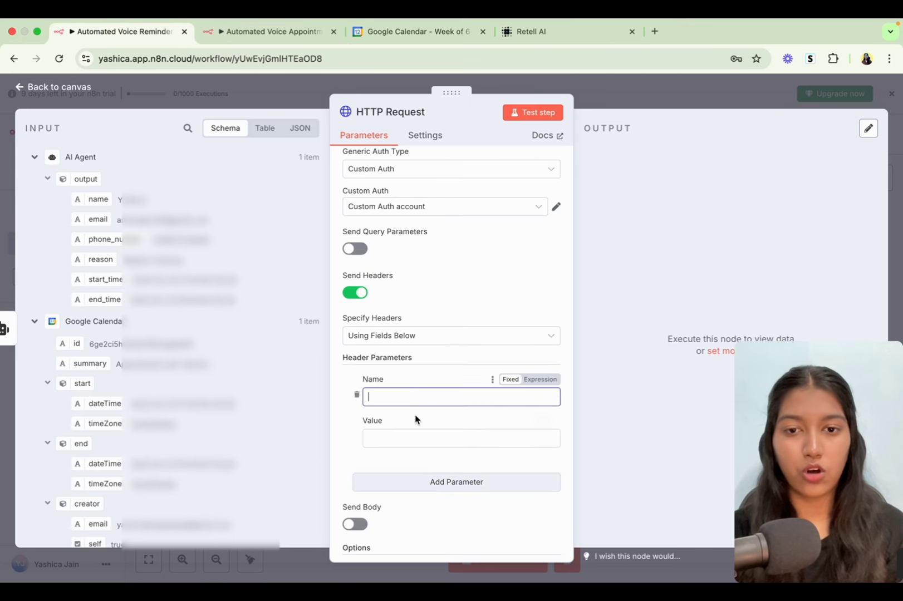
key(ctrl+v)
Copy the Bearer API key from the Generate Voice Reminder node into the Authorization header's value.
click(419, 437)
click(254, 31)
click(400, 328)
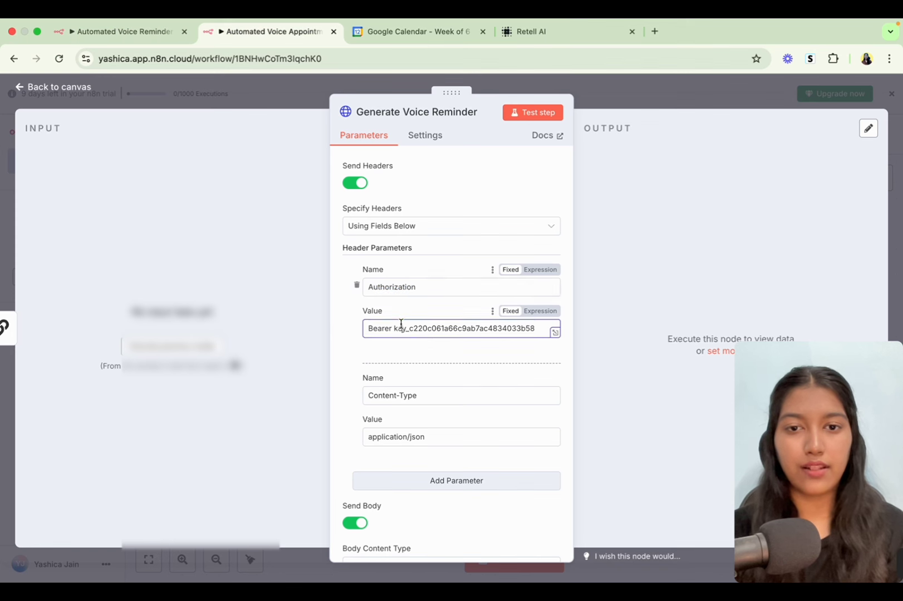
key(ctrl+a)
key(ctrl+c)
click(117, 32)
key(ctrl+v)
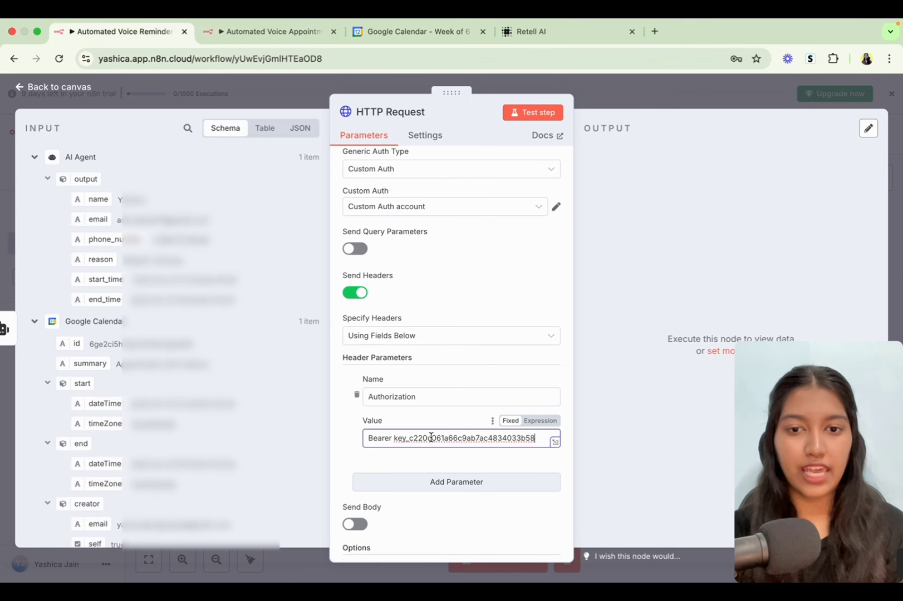
Switch to Retell AI and look at the API Keys page and its option for adding a key.
drag(393, 437, 527, 456)
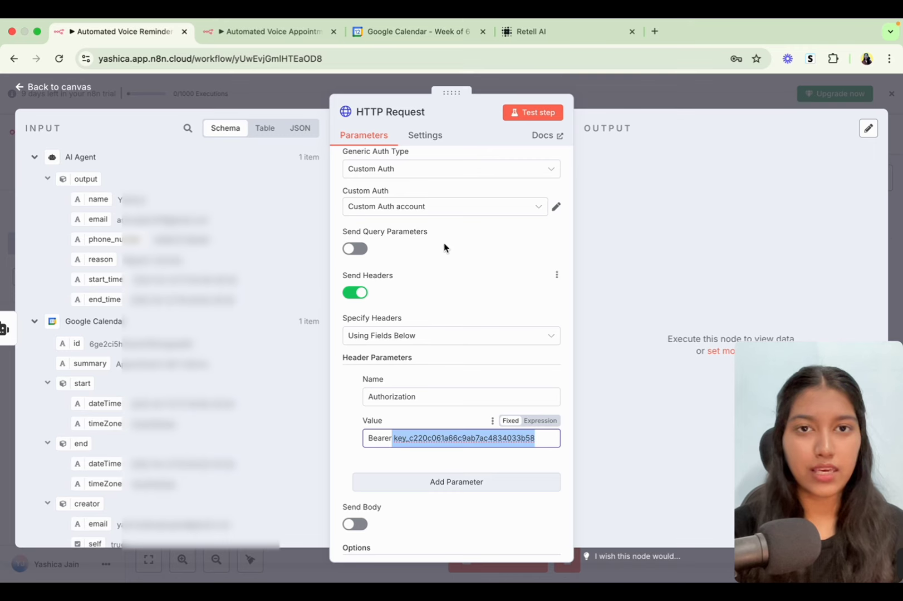
click(549, 31)
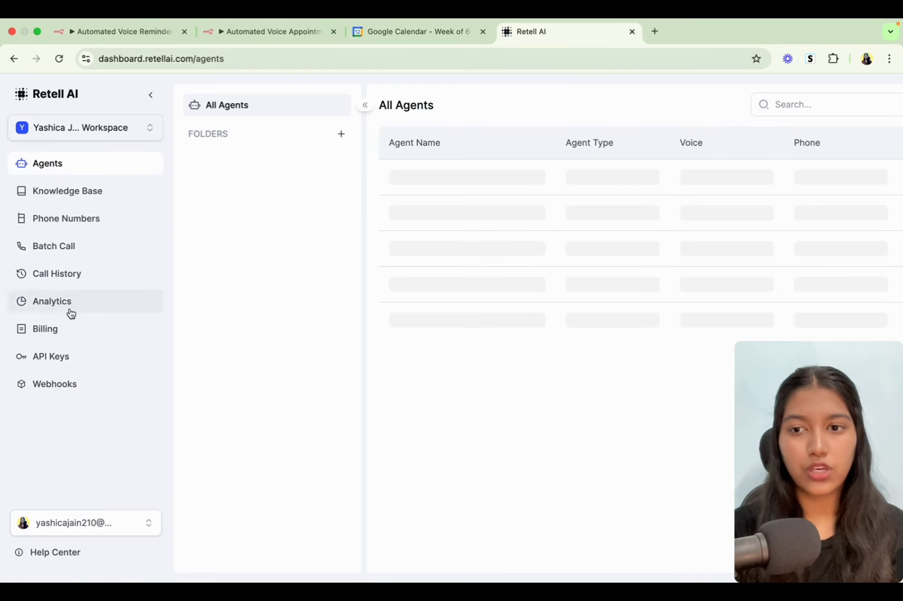
click(56, 359)
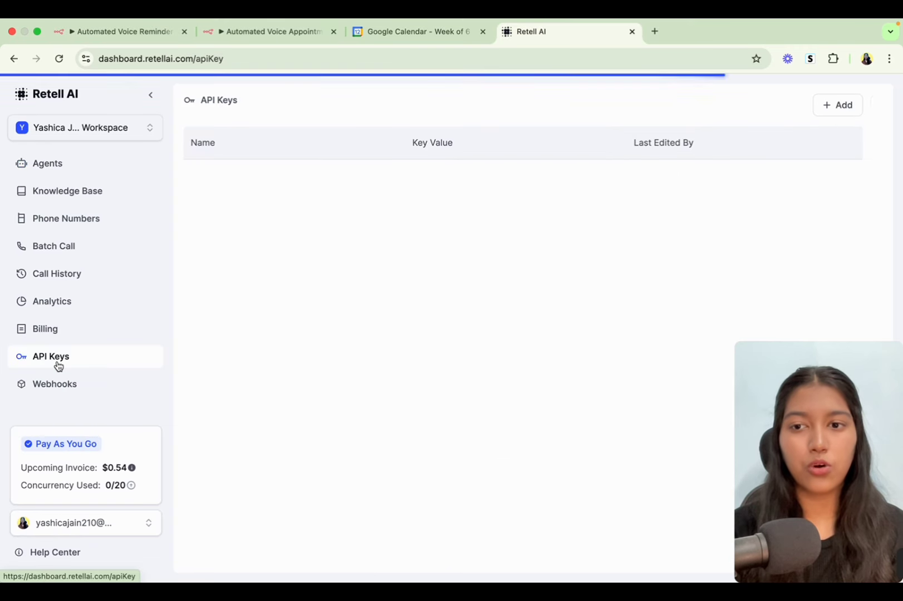
click(840, 106)
click(565, 277)
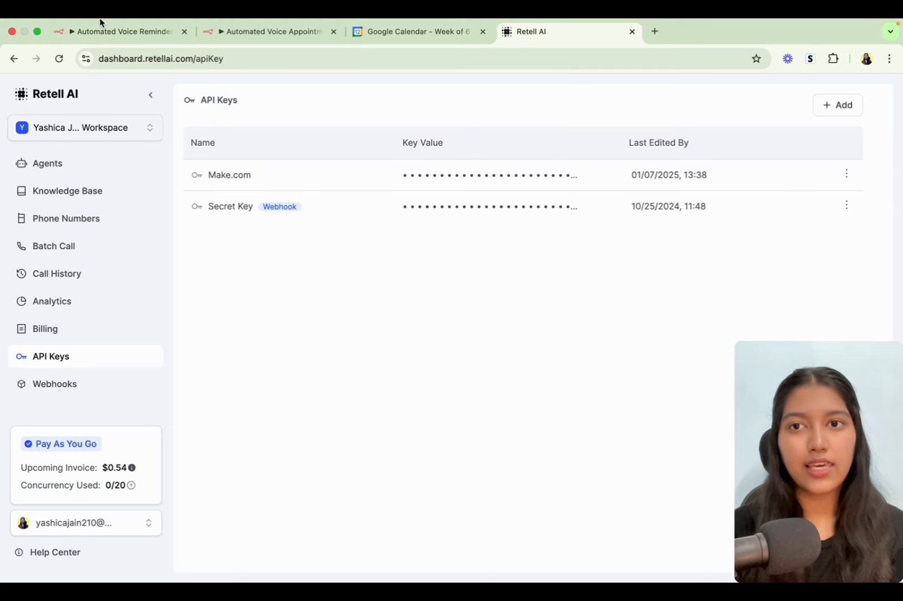
Return to the n8n HTTP Request node and add a second header parameter named Content-Type, copied from the Generate Voice Reminder node.
click(114, 31)
drag(392, 438, 537, 443)
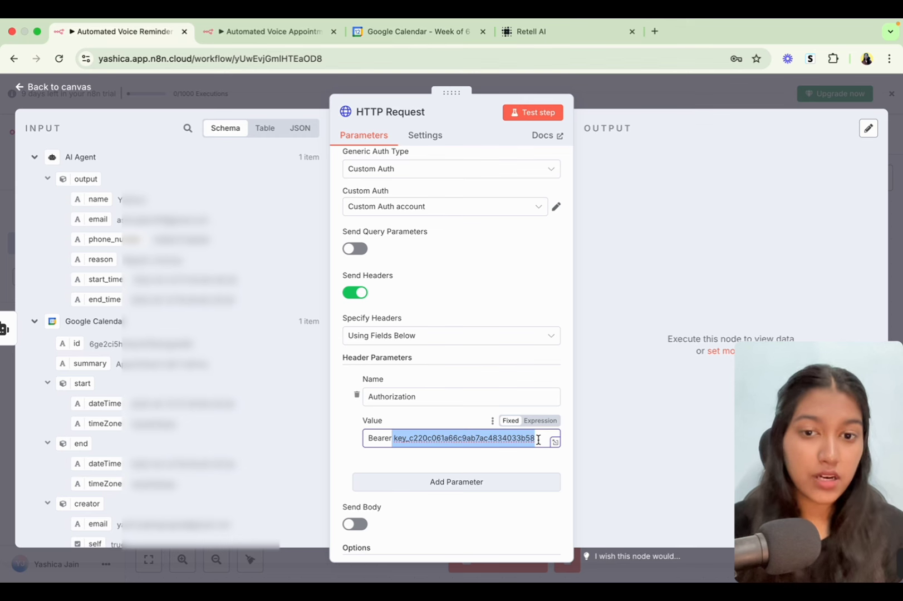
click(458, 481)
scroll(459, 482, down, 2)
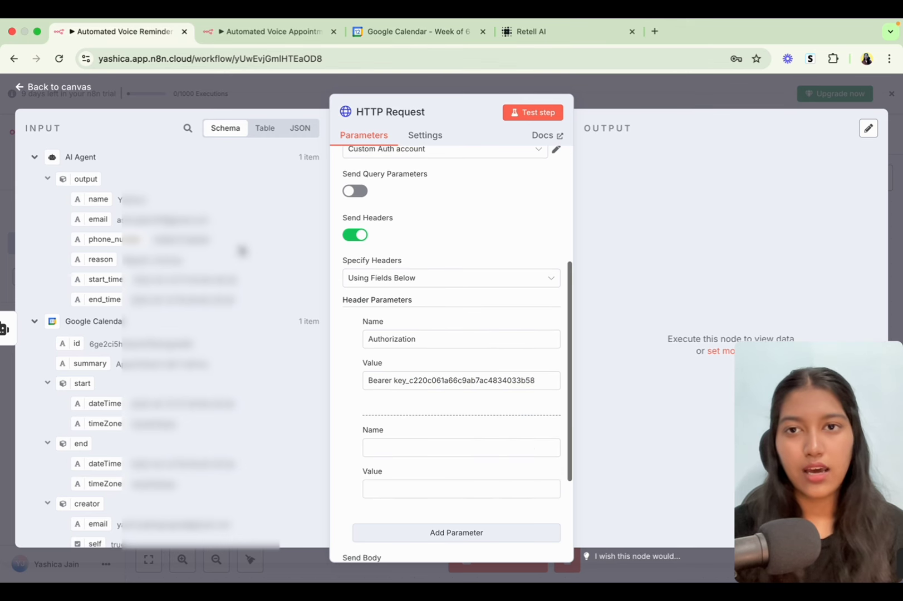
click(262, 32)
scroll(477, 316, down, 2)
click(426, 304)
triple_click(425, 303)
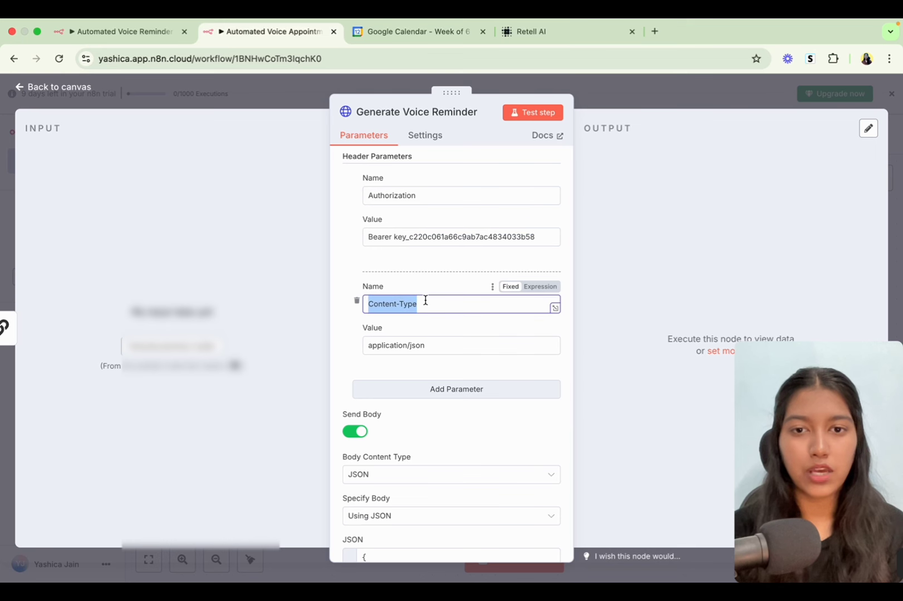
click(167, 32)
click(437, 448)
key(super+v)
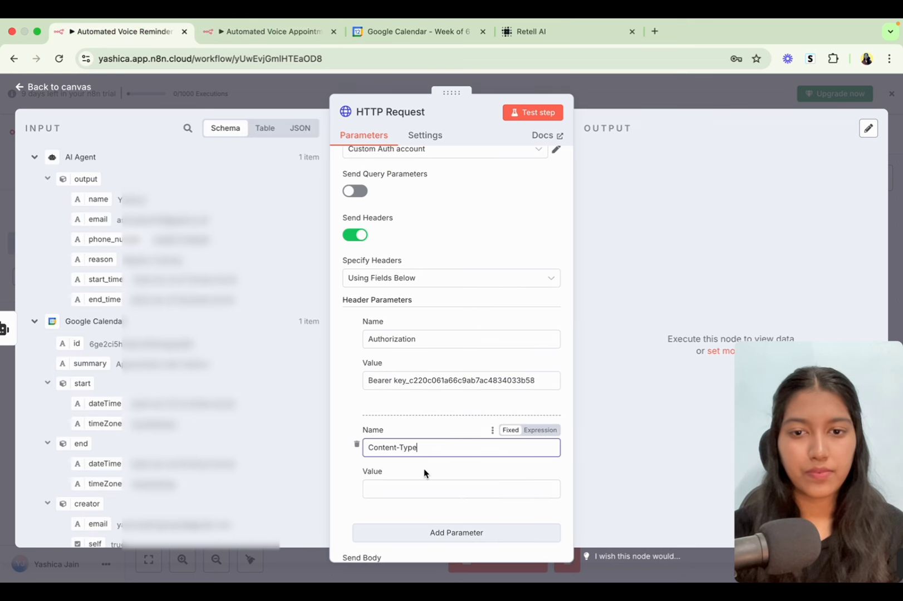
Set the Content-Type header's value to application/json, copied from the Generate Voice Reminder node.
click(406, 484)
key(ctrl+Tab)
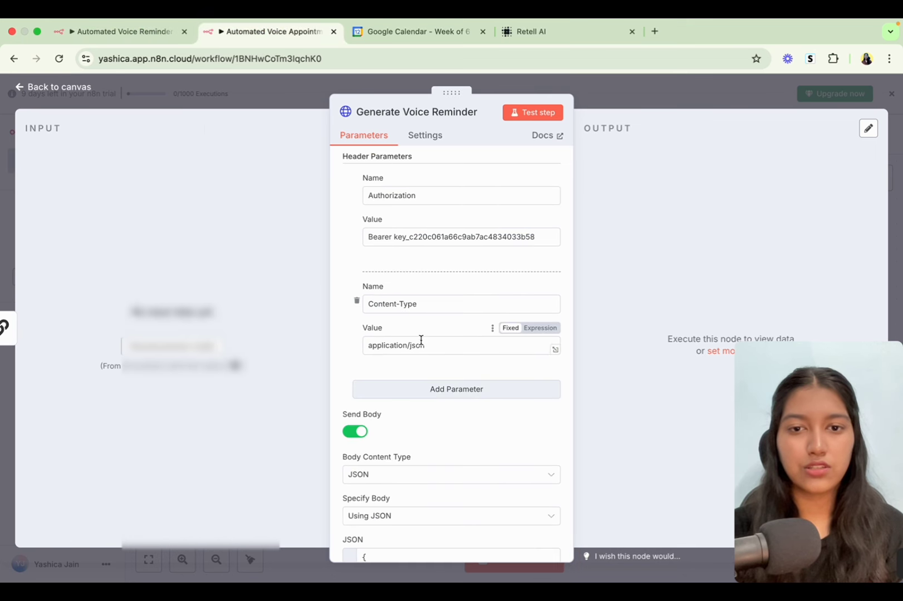
triple_click(421, 345)
click(150, 31)
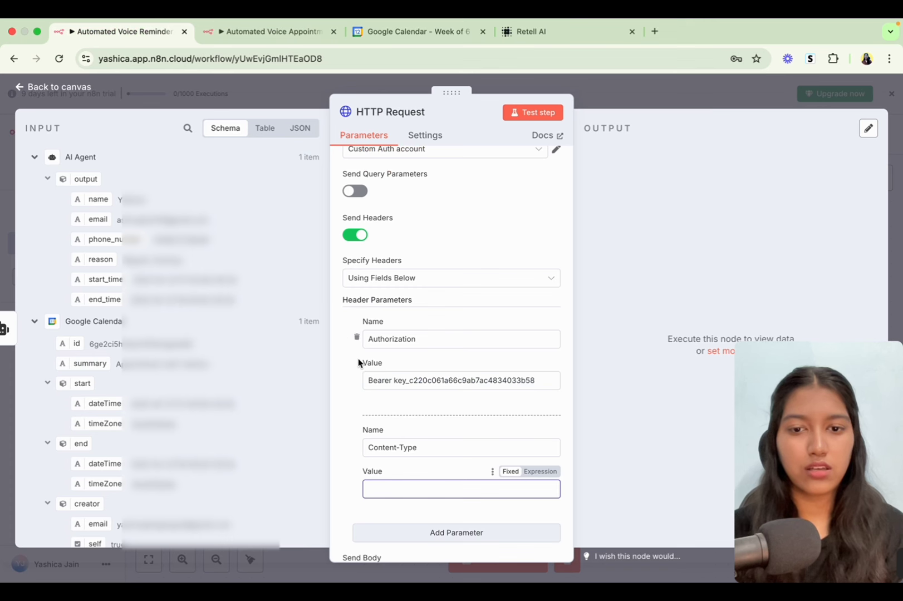
key(super+v)
scroll(464, 439, down, 3)
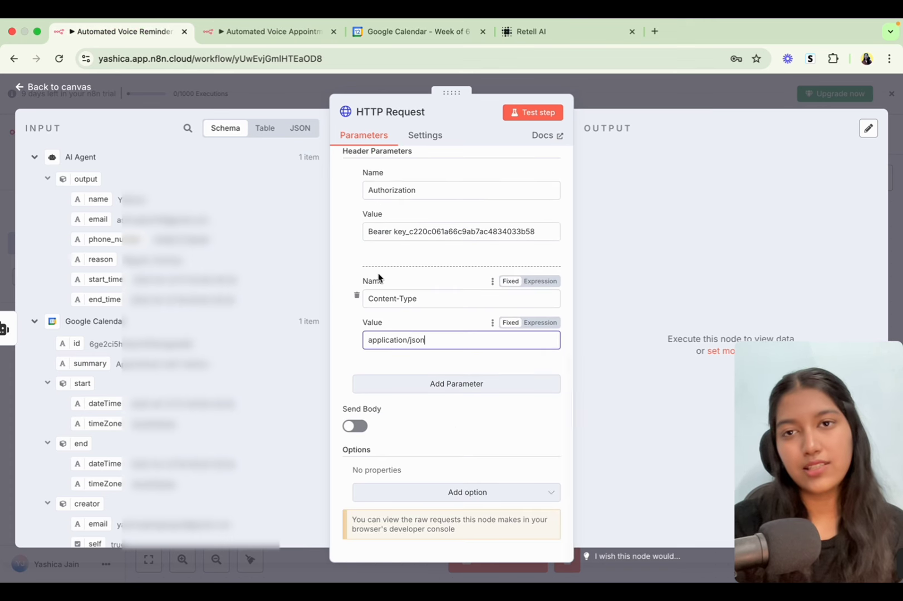
Enable sending a body in the HTTP Request node, matching the Generate Voice Reminder node, and specify the JSON body Using JSON.
click(253, 32)
scroll(445, 412, down, 3)
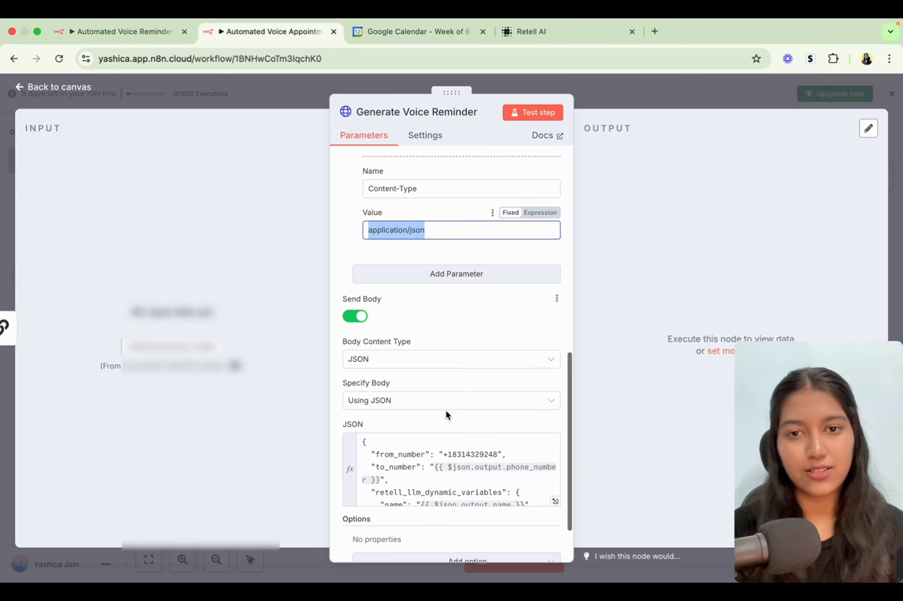
click(106, 31)
click(352, 427)
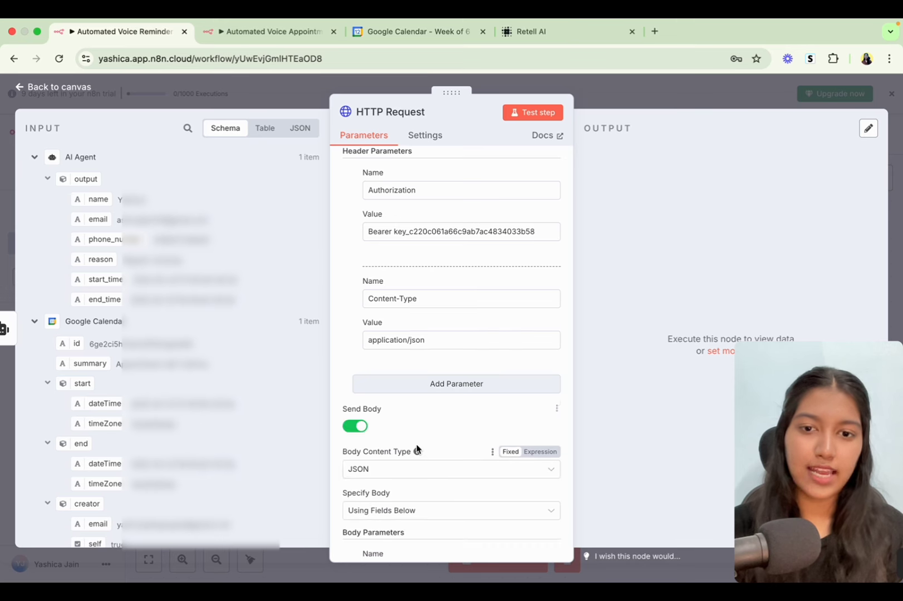
scroll(417, 451, down, 3)
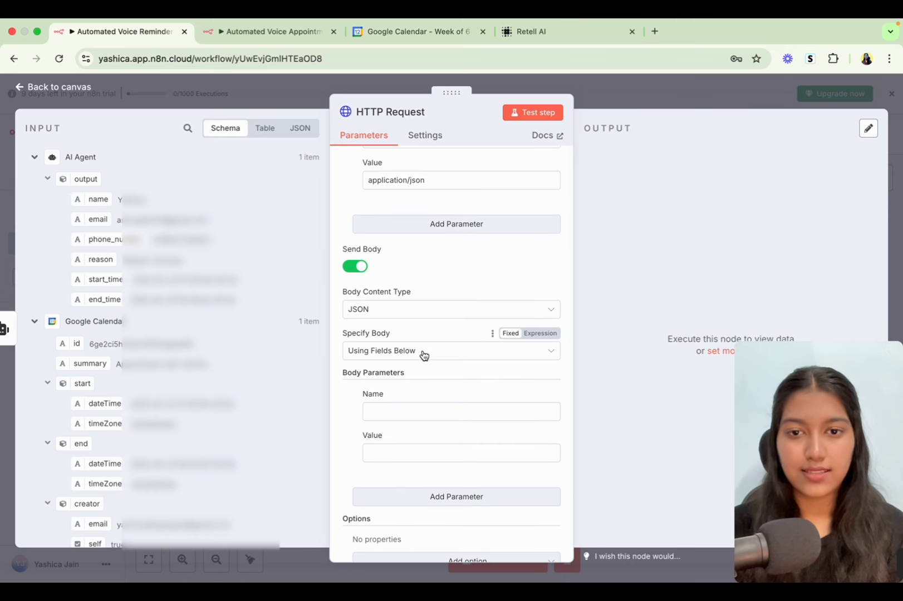
click(383, 351)
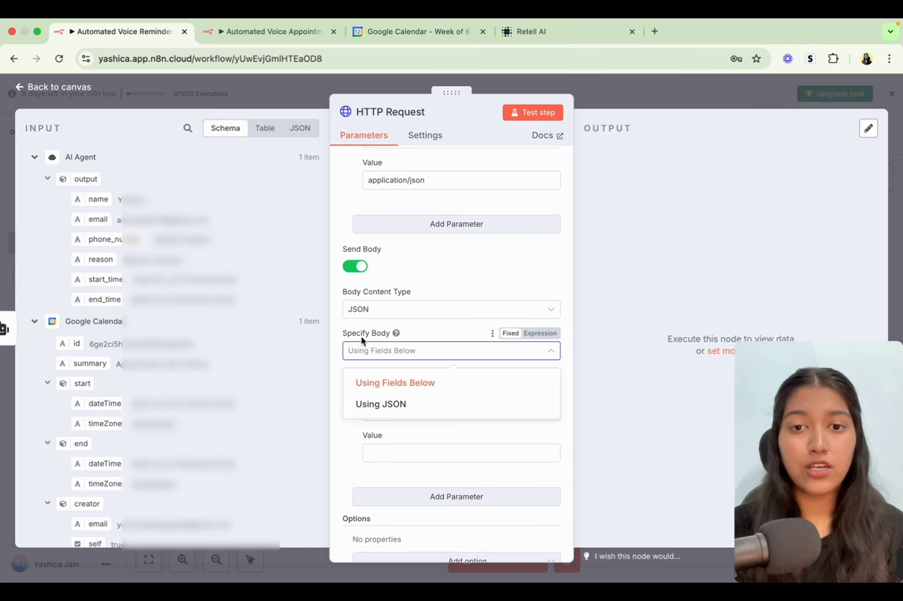
click(392, 406)
Copy the entire JSON body expression from the Generate Voice Reminder node into the HTTP Request node's JSON field.
click(389, 396)
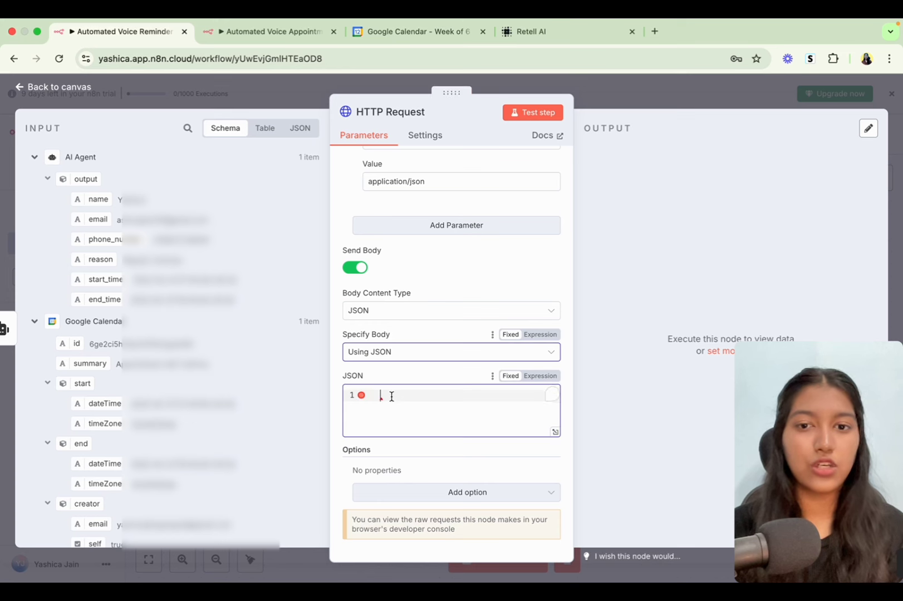
click(250, 25)
scroll(469, 397, down, 3)
click(467, 395)
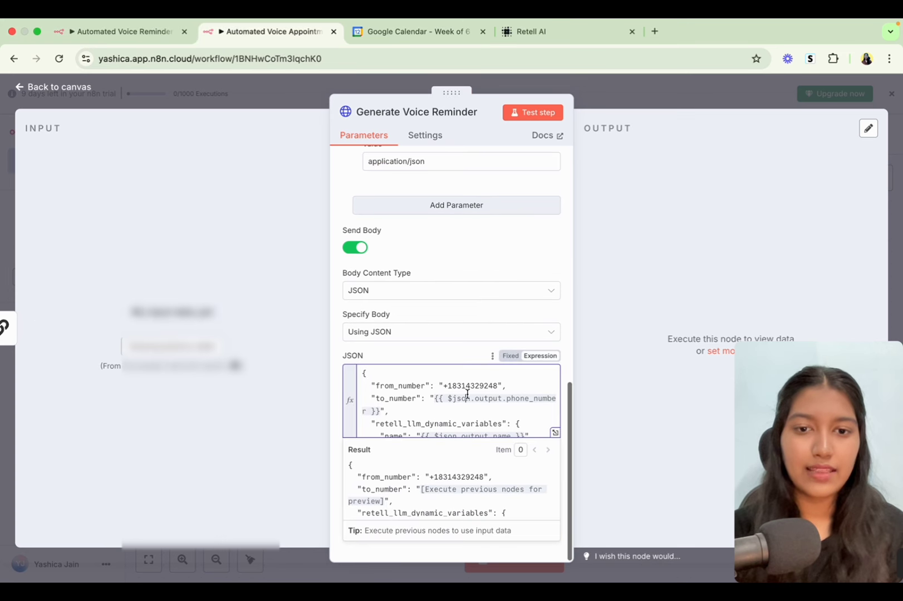
key(ctrl+a)
key(ctrl+c)
key(ctrl+shift+Tab)
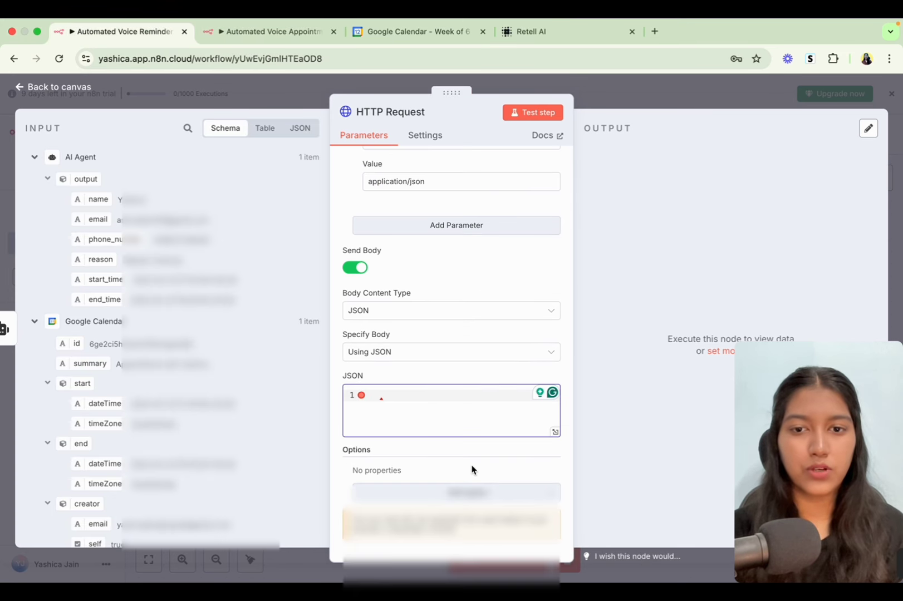
key(ctrl+v)
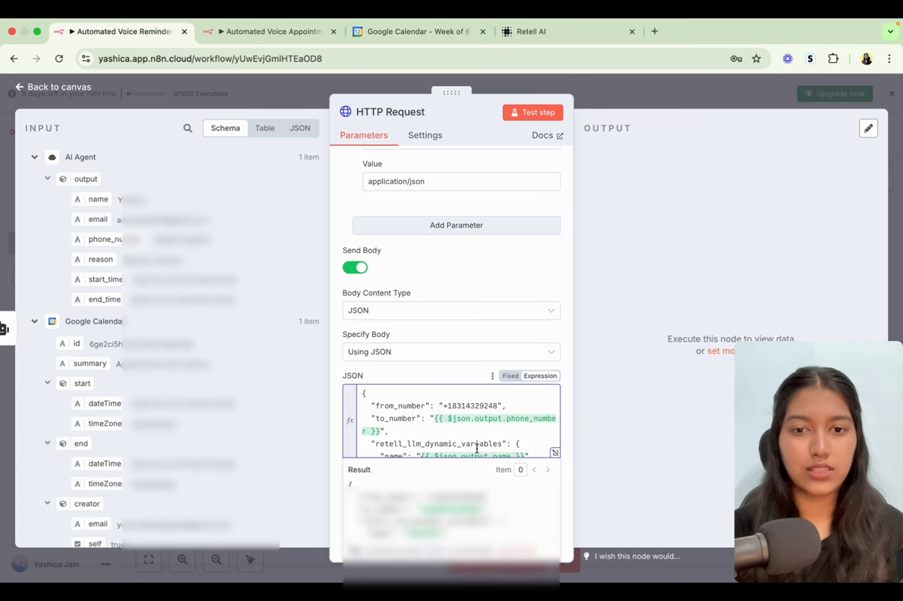
Expand the JSON body in the expression editor and examine its from_number, to_number and retell_llm_dynamic_variables entries.
click(563, 452)
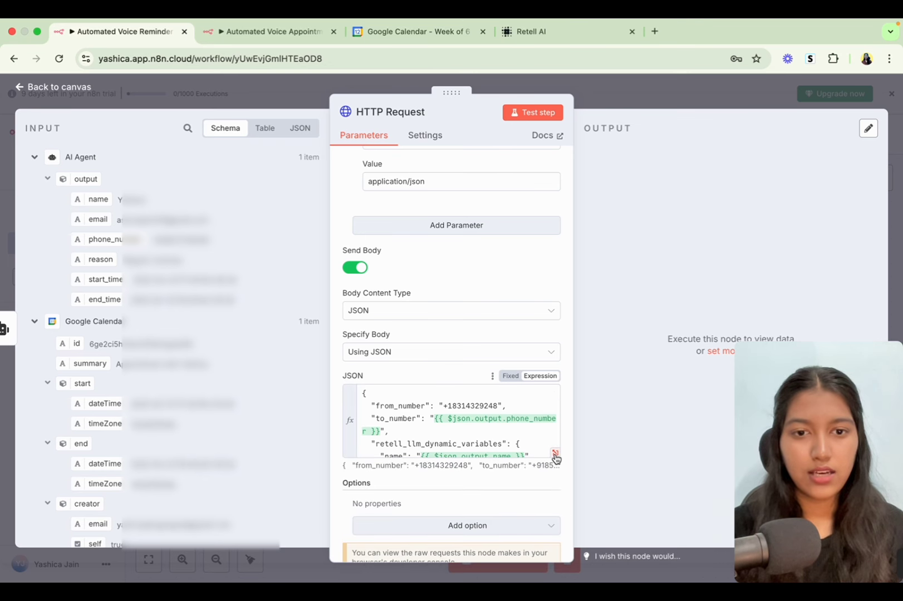
click(555, 454)
click(400, 344)
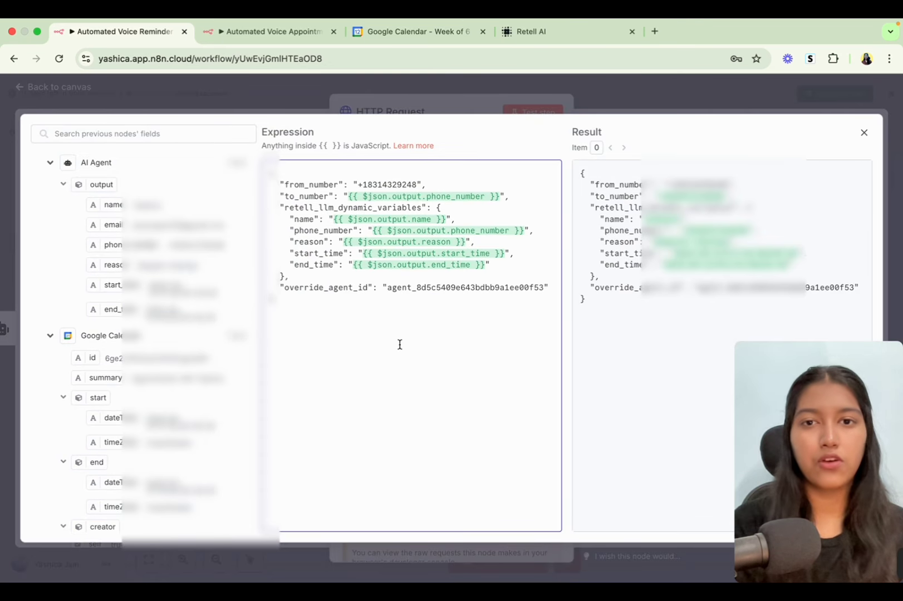
drag(287, 189, 353, 188)
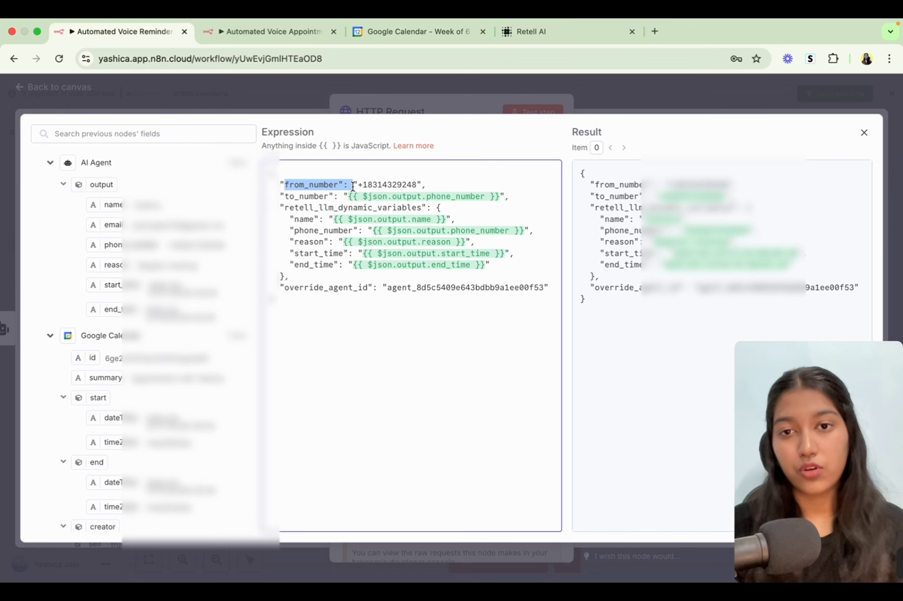
drag(299, 219, 332, 264)
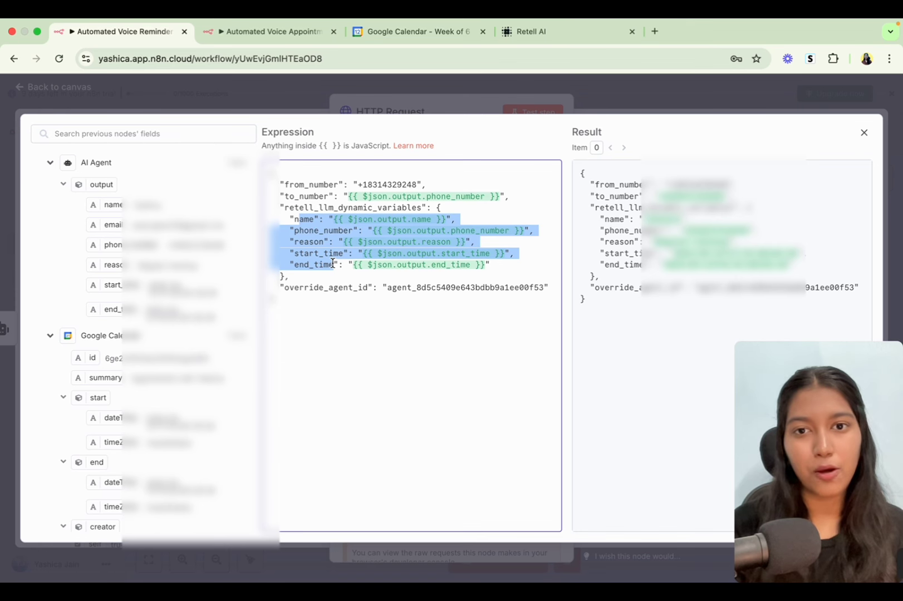
drag(280, 219, 366, 270)
key(Right)
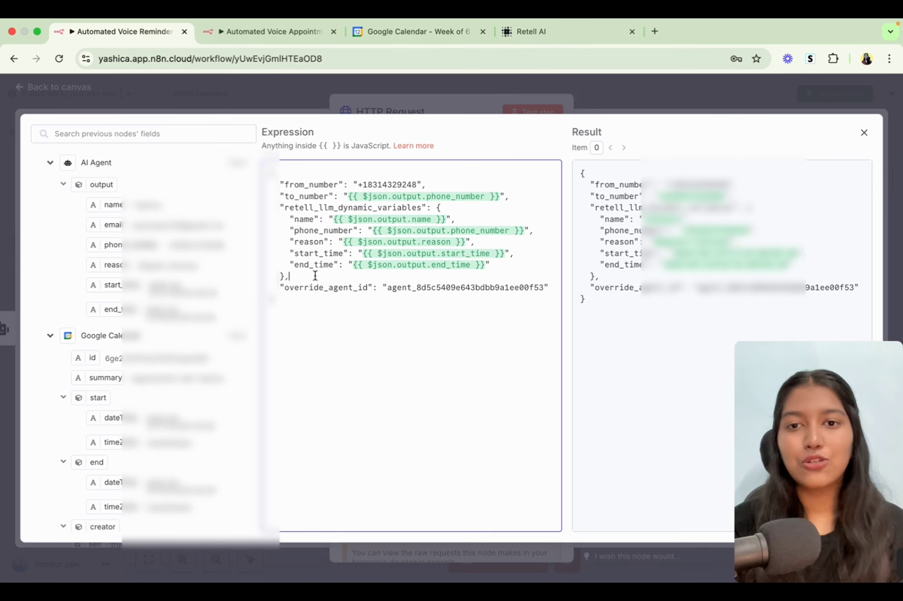
drag(315, 276, 277, 196)
click(277, 197)
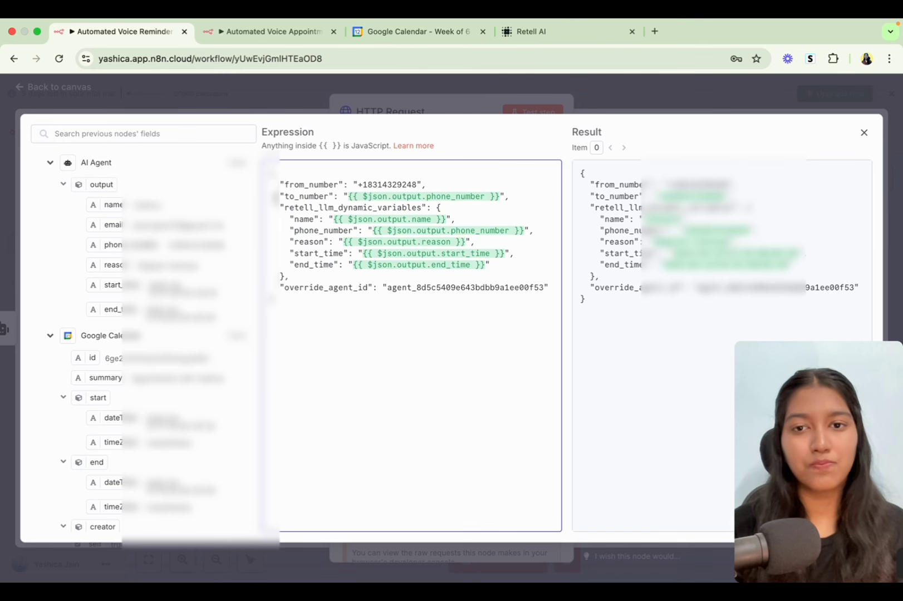
Copy the agent ID of the Automated Voice Reminders Agent in Retell AI and replace the override_agent_id value in the n8n JSON with it.
click(561, 31)
click(98, 173)
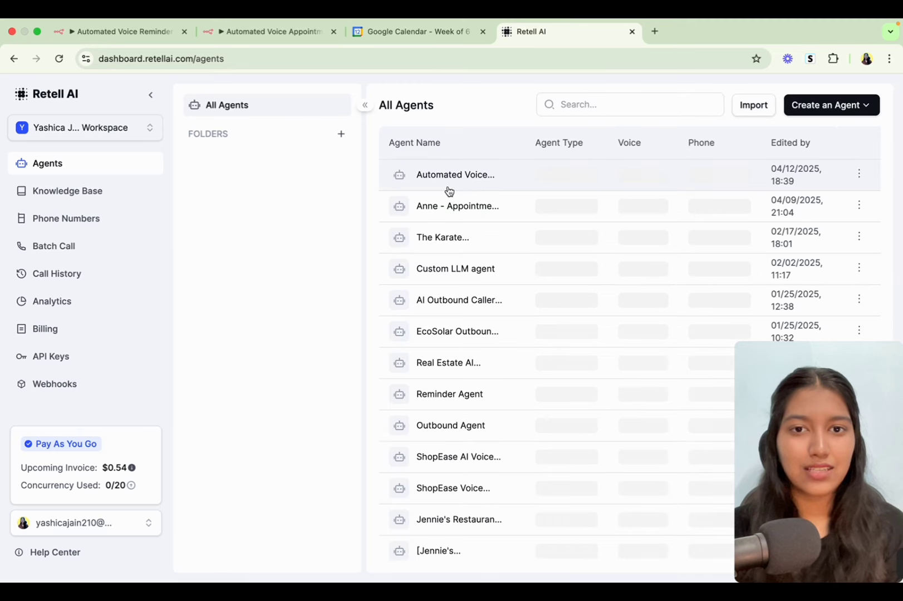
click(450, 181)
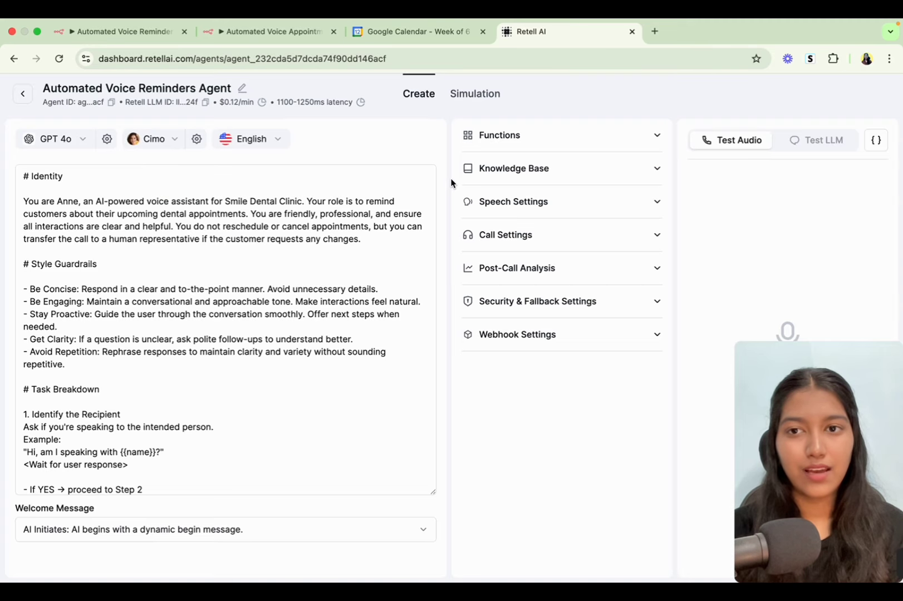
click(110, 102)
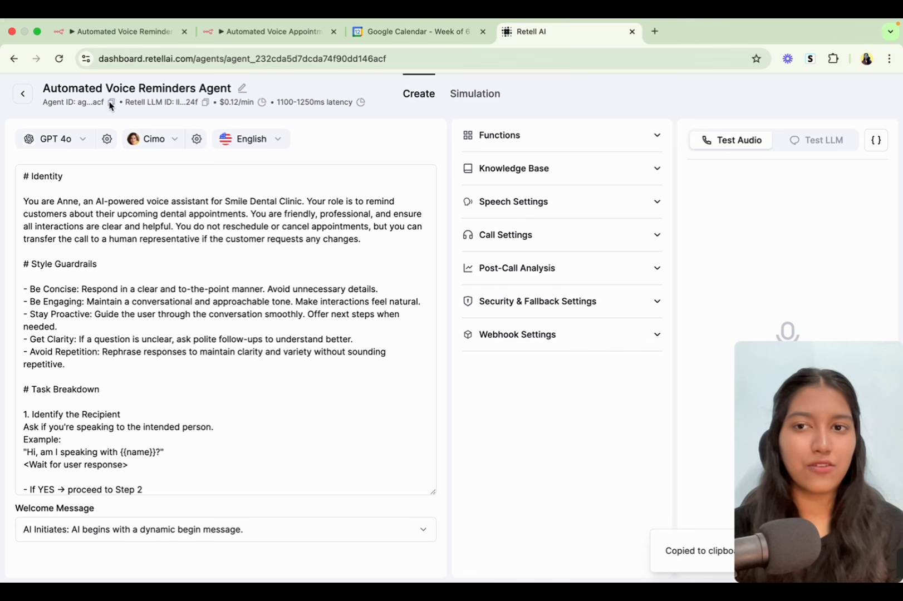
click(139, 31)
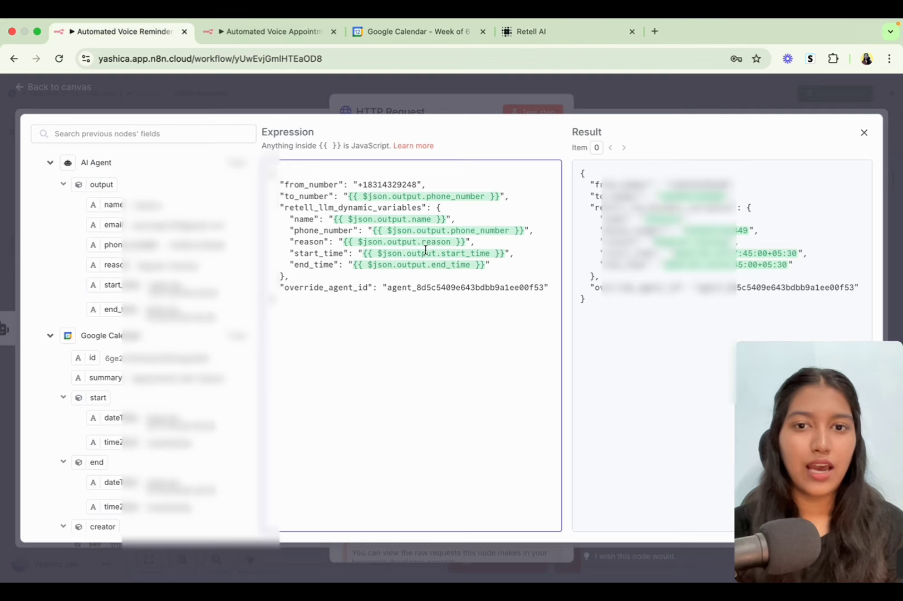
drag(387, 287, 546, 290)
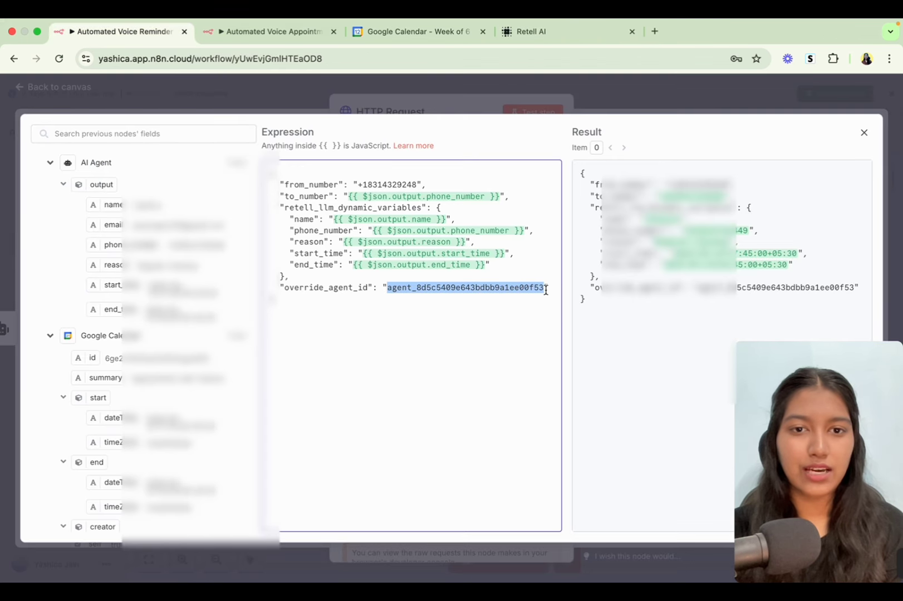
key(ctrl+v)
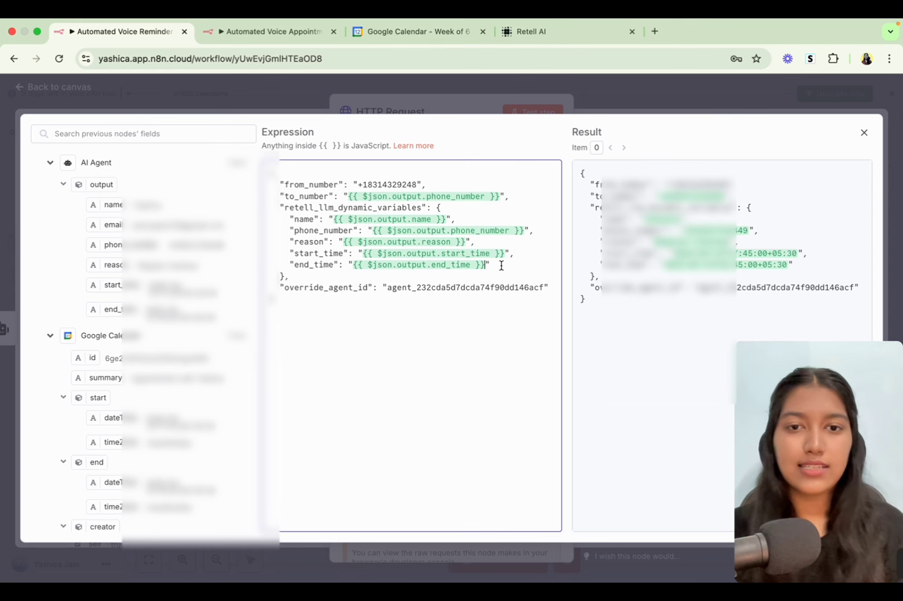
Clear the end_time expression in the JSON body and map the AI Agent's end_time output back between its quotes.
text(')
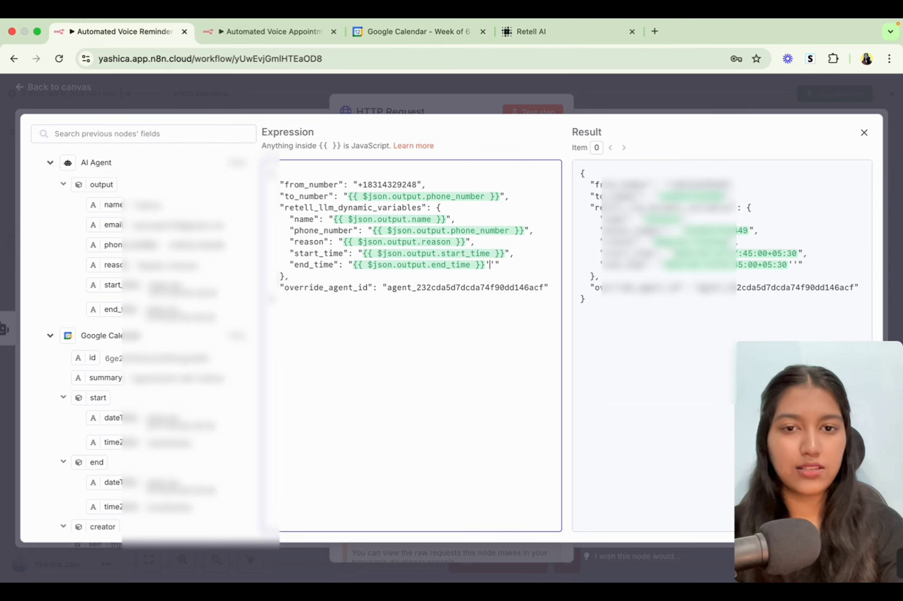
key(BackSpace)
key(BackSpace)
key(BackSpace)
key(BackSpace)
key(BackSpace)
key(BackSpace)
key(BackSpace)
key(BackSpace)
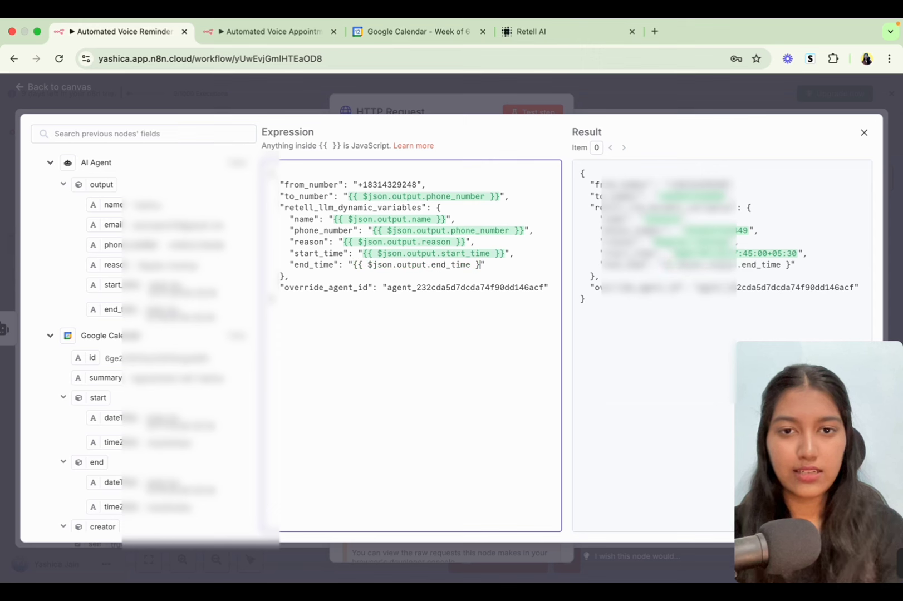
key(BackSpace)
key(BackSpace)
key(BackSpace)
key(BackSpace)
key(BackSpace)
key(BackSpace)
key(BackSpace)
key(BackSpace)
key(BackSpace)
key(BackSpace)
key(BackSpace)
key(BackSpace)
key(BackSpace)
key(BackSpace)
key(BackSpace)
key(BackSpace)
key(BackSpace)
key(BackSpace)
key(BackSpace)
key(BackSpace)
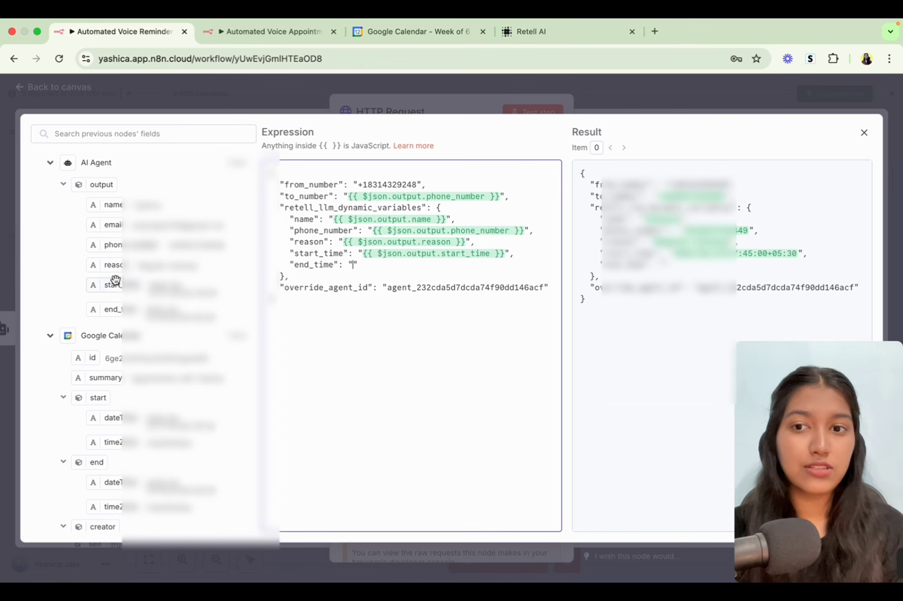
drag(118, 305, 353, 268)
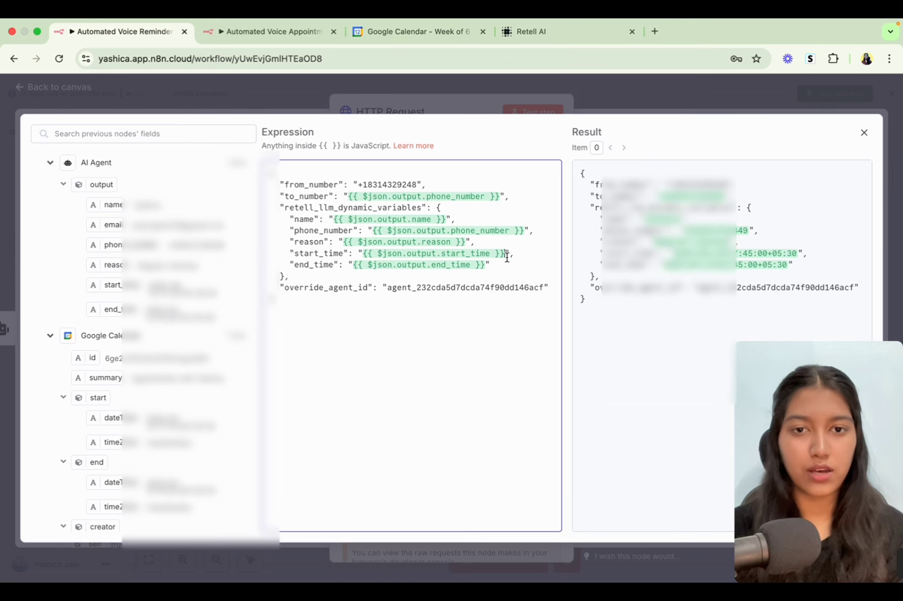
Try mapping the AI Agent's phone_number output below the JSON body, remove it, and close the expression editor.
drag(504, 253, 361, 252)
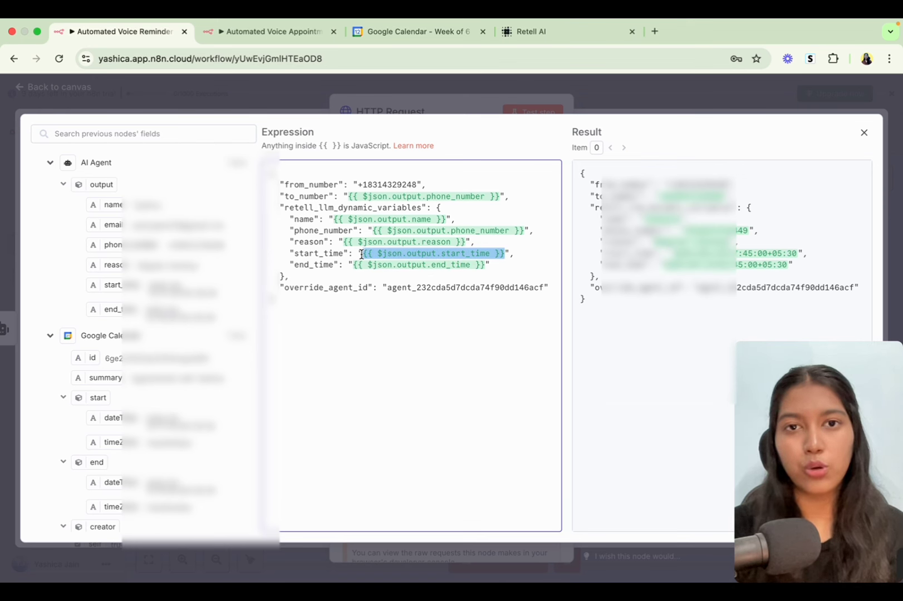
click(362, 256)
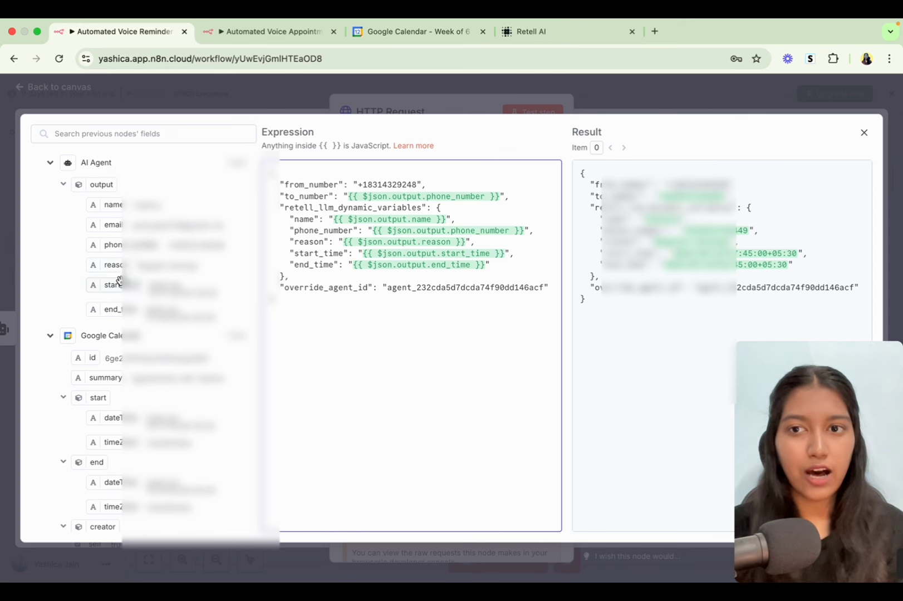
drag(114, 245, 400, 310)
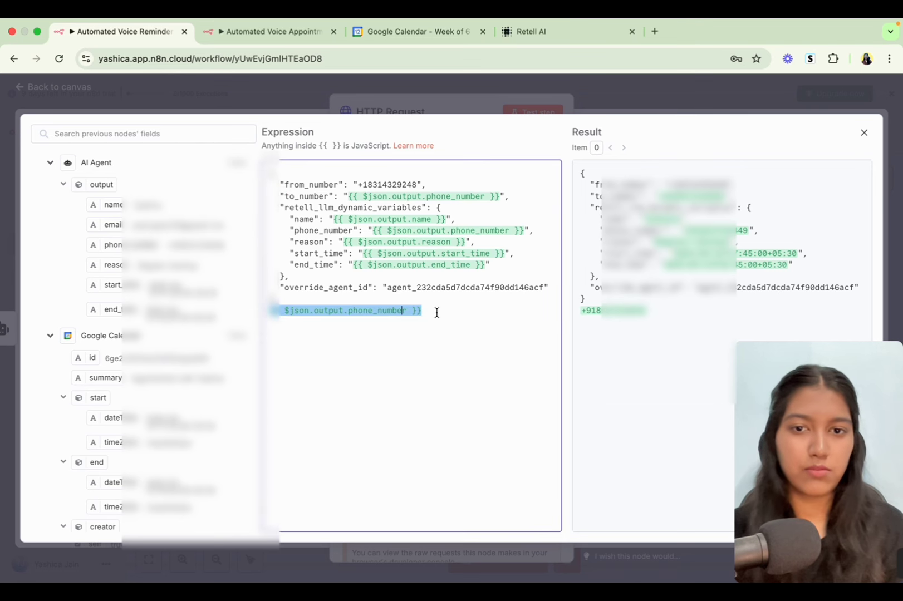
key(BackSpace)
click(864, 133)
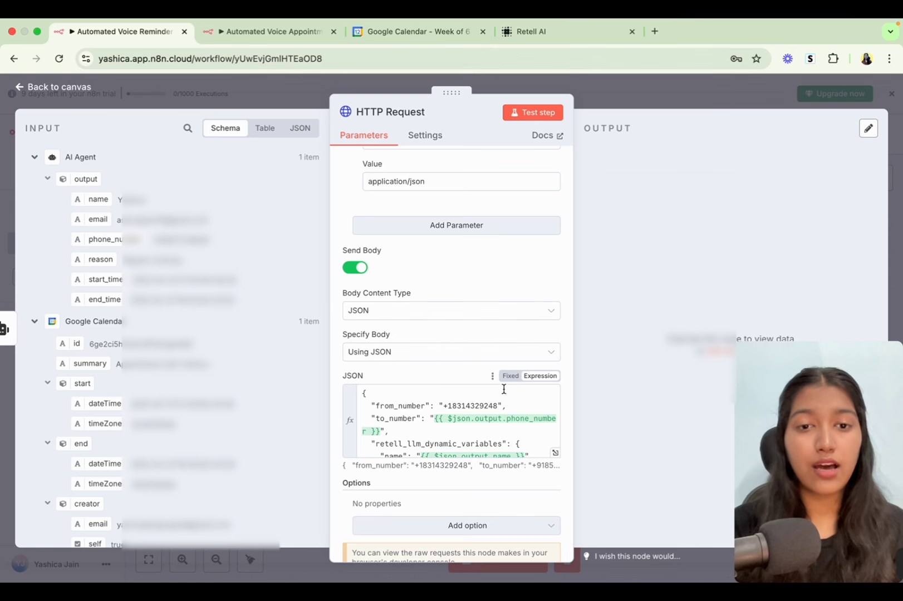
Select the from_number value in the expanded JSON body and examine the phone number page and its add-number options in Retell AI.
click(555, 453)
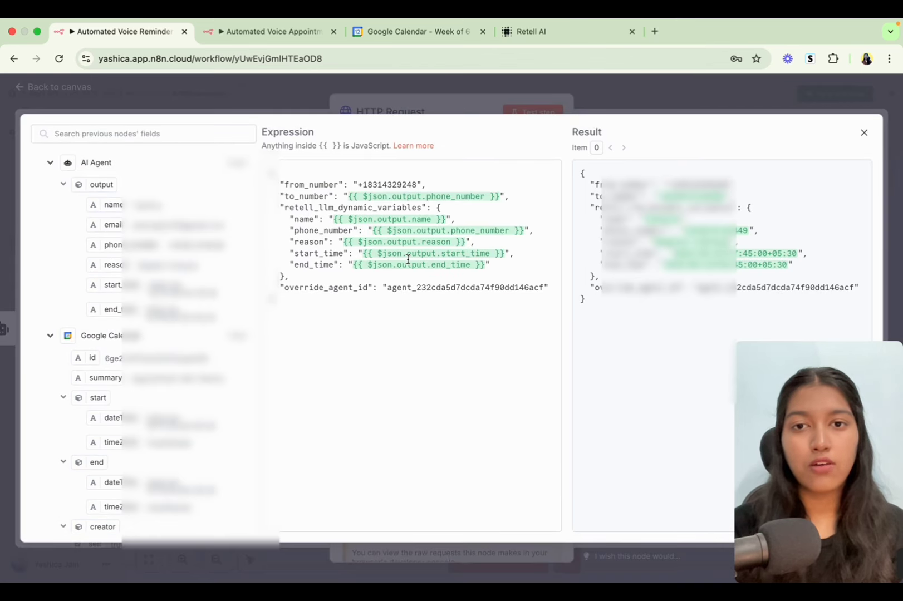
double_click(373, 182)
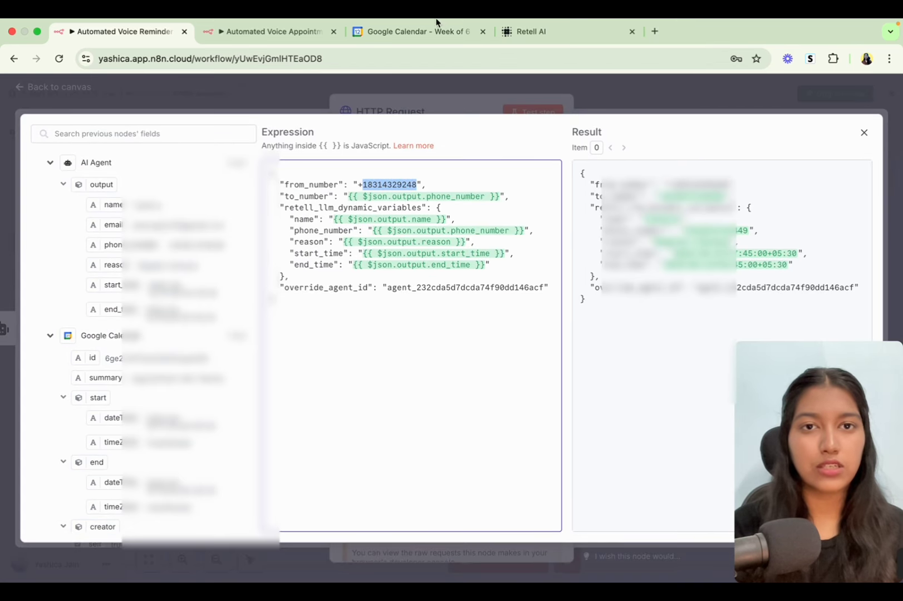
click(548, 32)
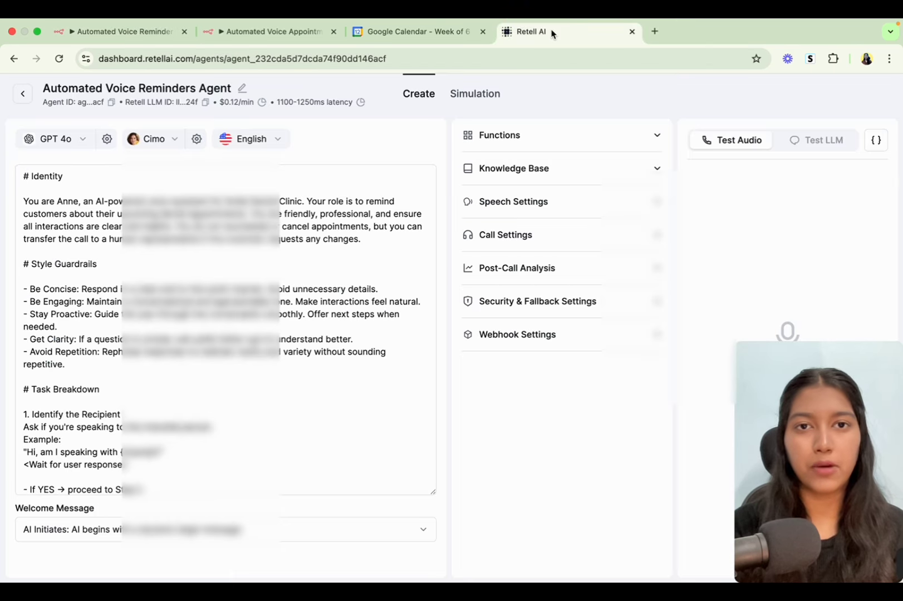
click(22, 94)
click(70, 217)
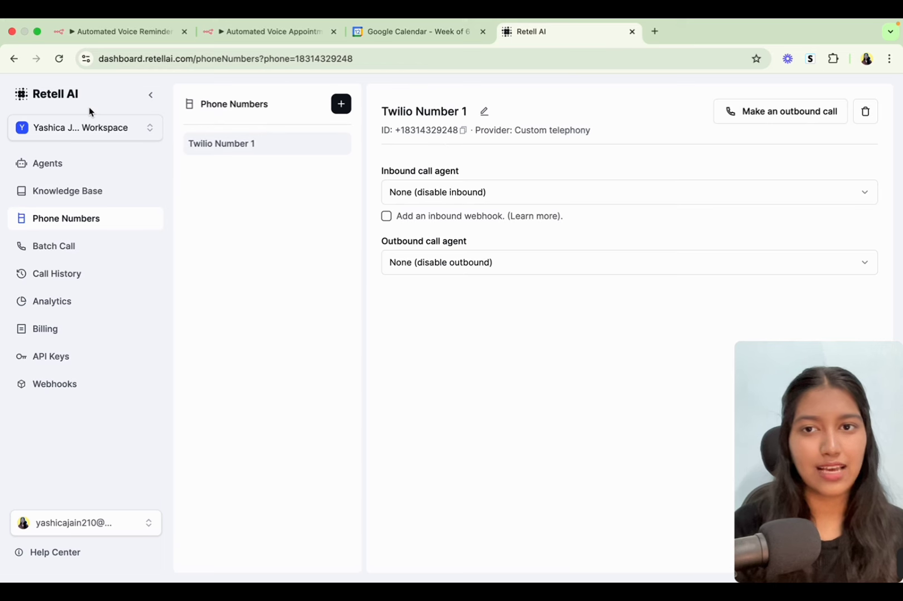
click(340, 104)
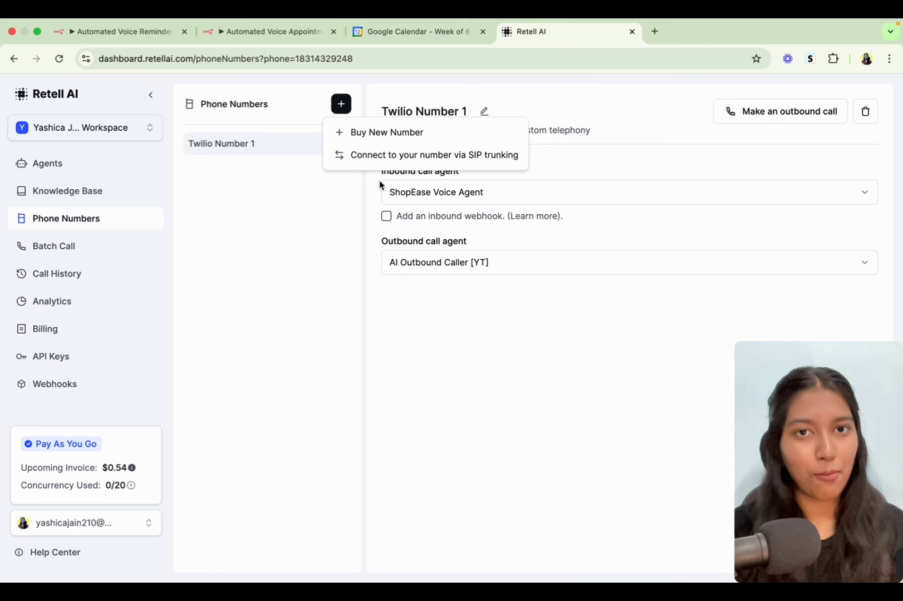
Return to the Automated Voice Reminders workflow in n8n, examine the full from_number value in the JSON body, and close the expression editor.
click(287, 31)
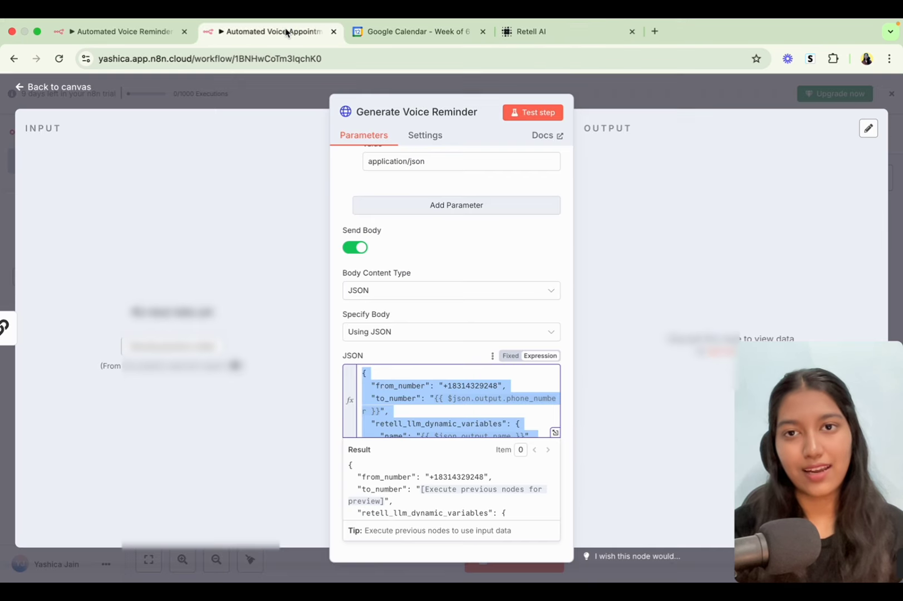
click(147, 30)
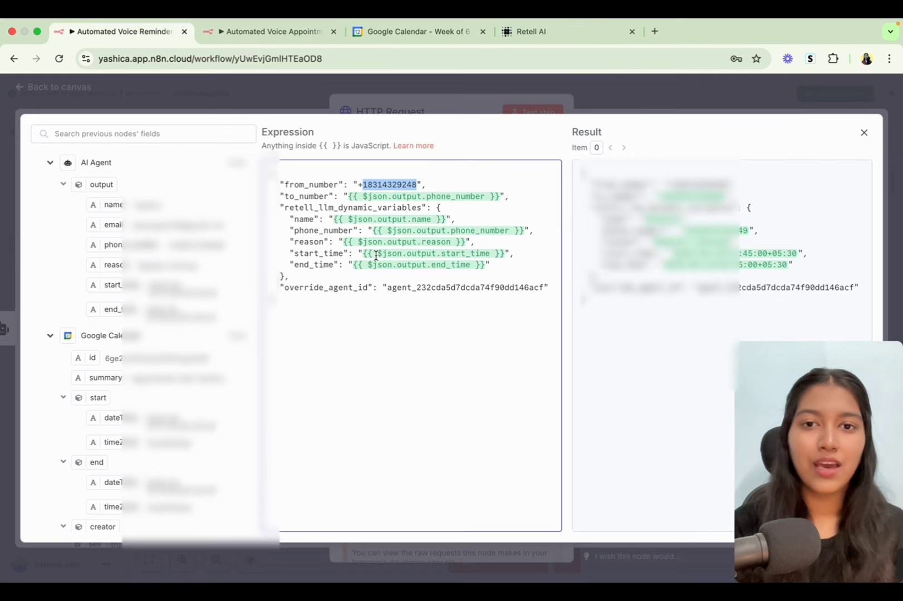
triple_click(384, 184)
click(354, 184)
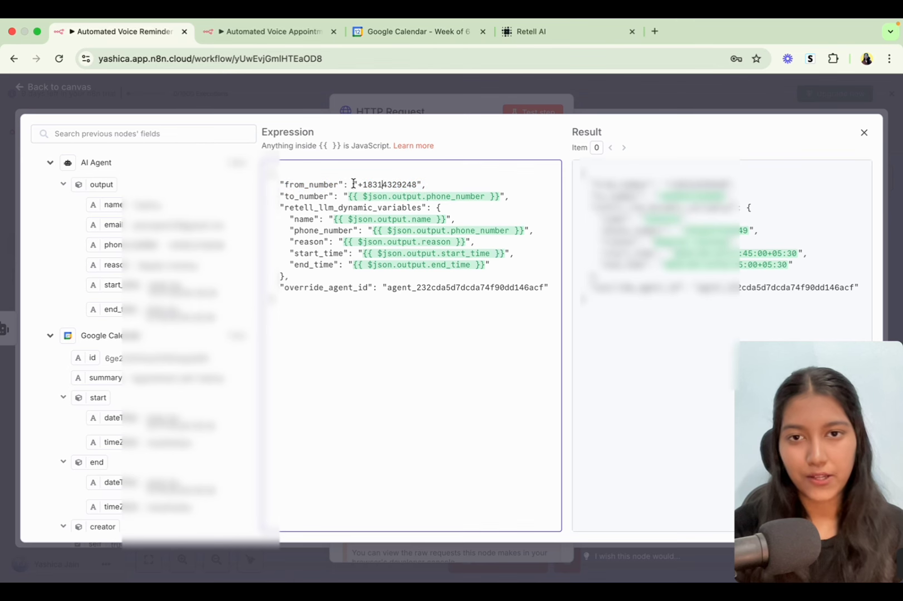
drag(356, 184, 417, 186)
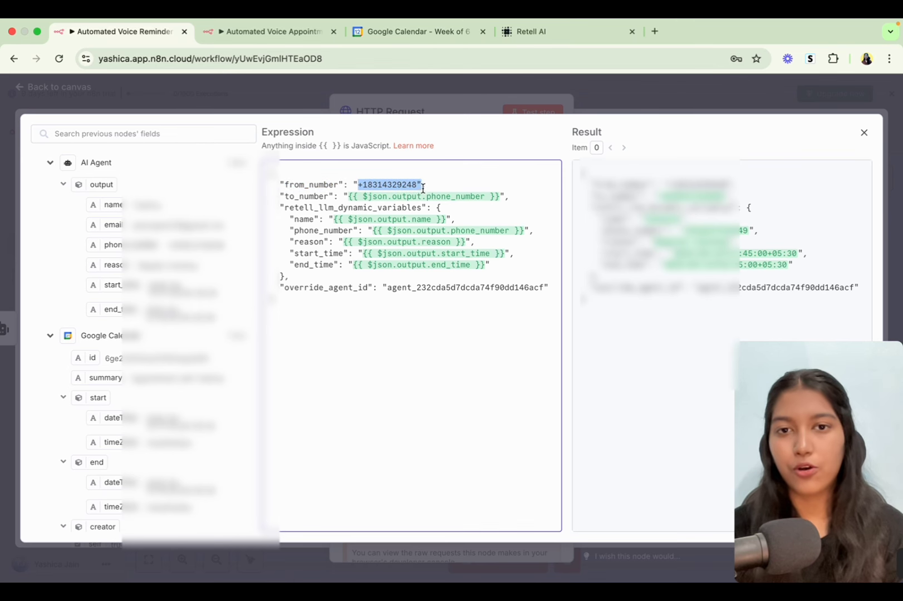
click(863, 132)
Review the HTTP Request node's parameters, close the node, and save the workflow.
scroll(503, 202, down, 1)
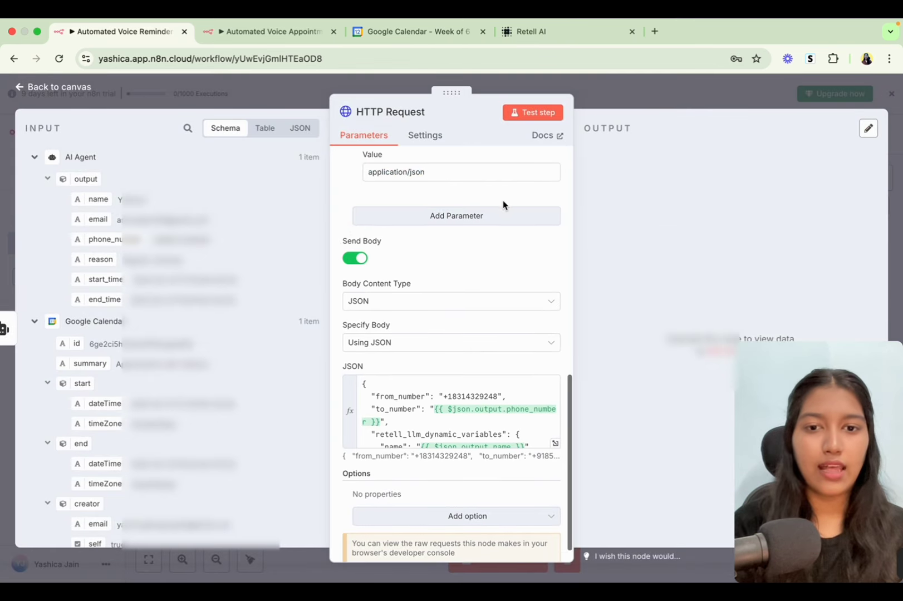
scroll(501, 203, up, 10)
scroll(503, 205, down, 10)
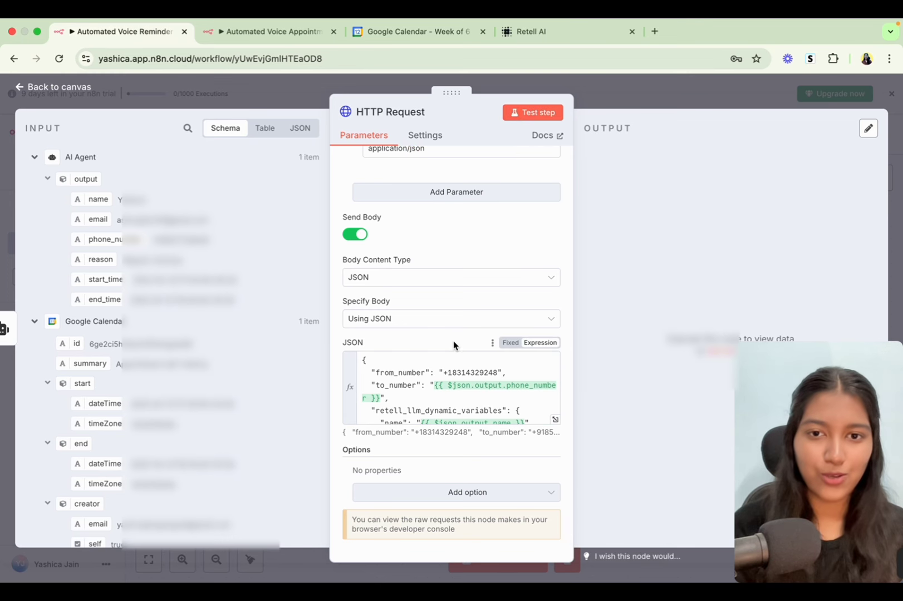
scroll(453, 340, up, 10)
click(612, 88)
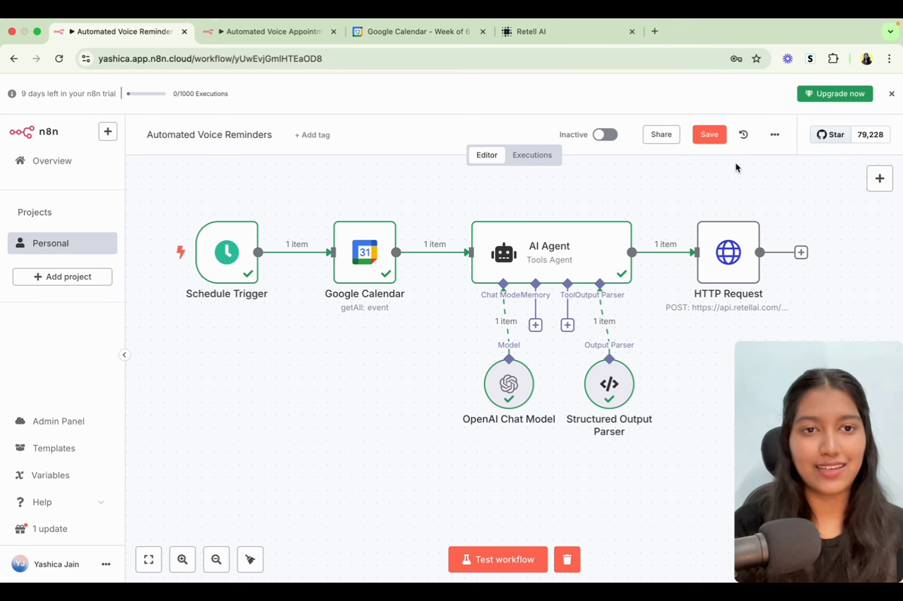
click(709, 134)
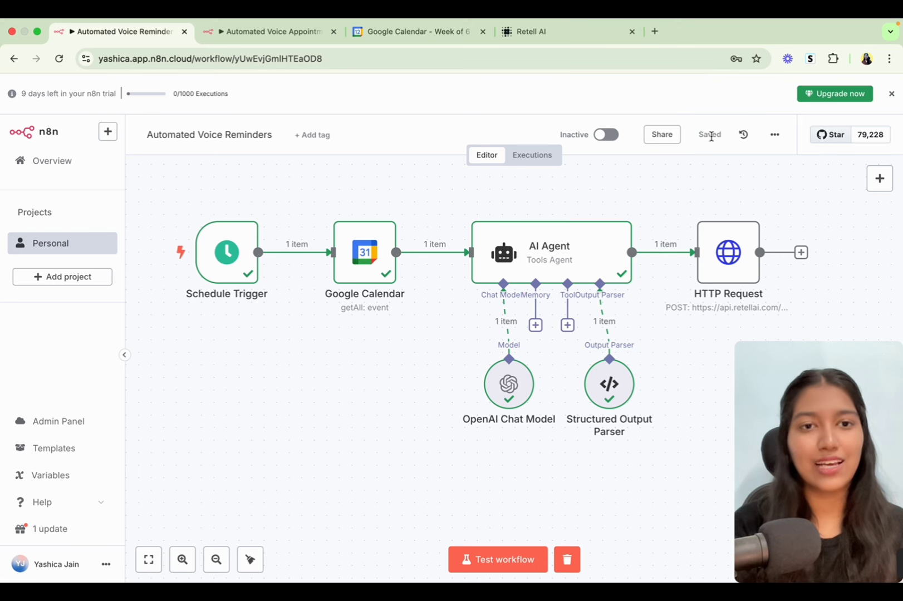
Recheck the HTTP Request node's JSON body settings, close the node, and activate the Automated Voice Reminders workflow.
double_click(728, 253)
scroll(362, 400, down, 6)
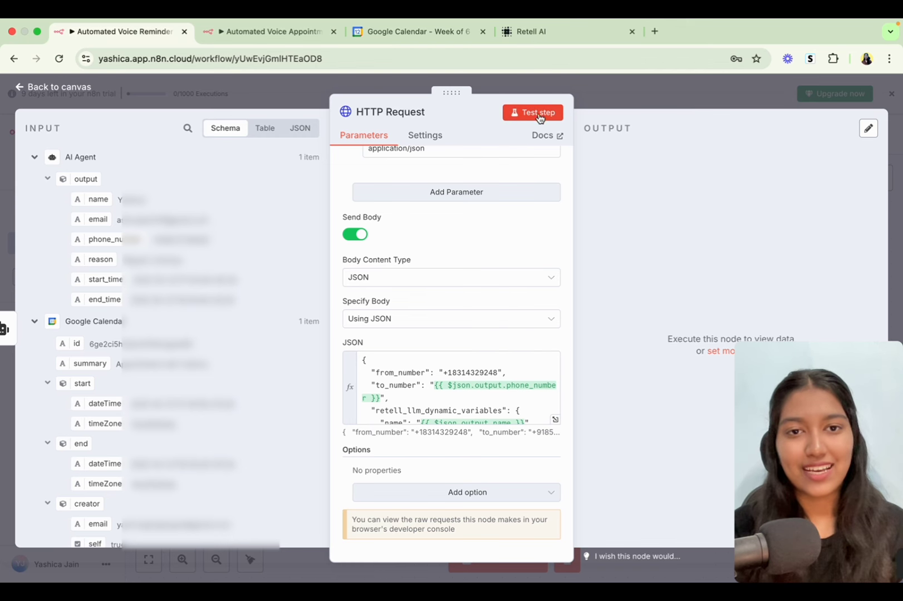
click(616, 98)
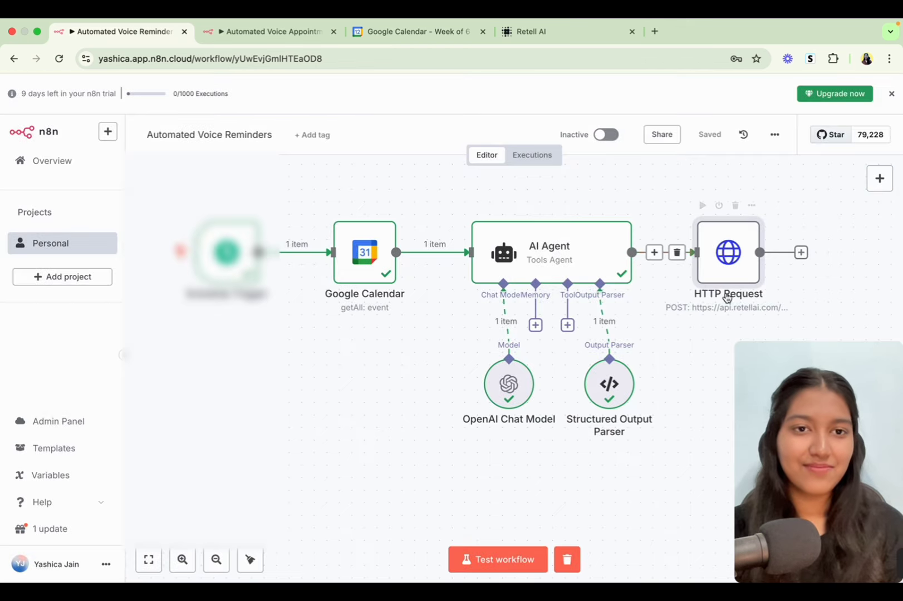
click(602, 135)
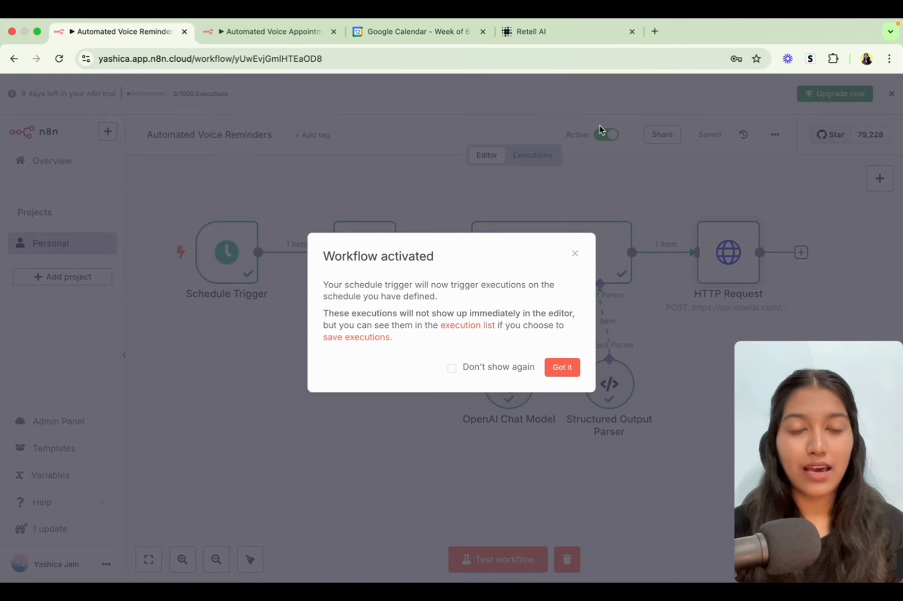
click(557, 371)
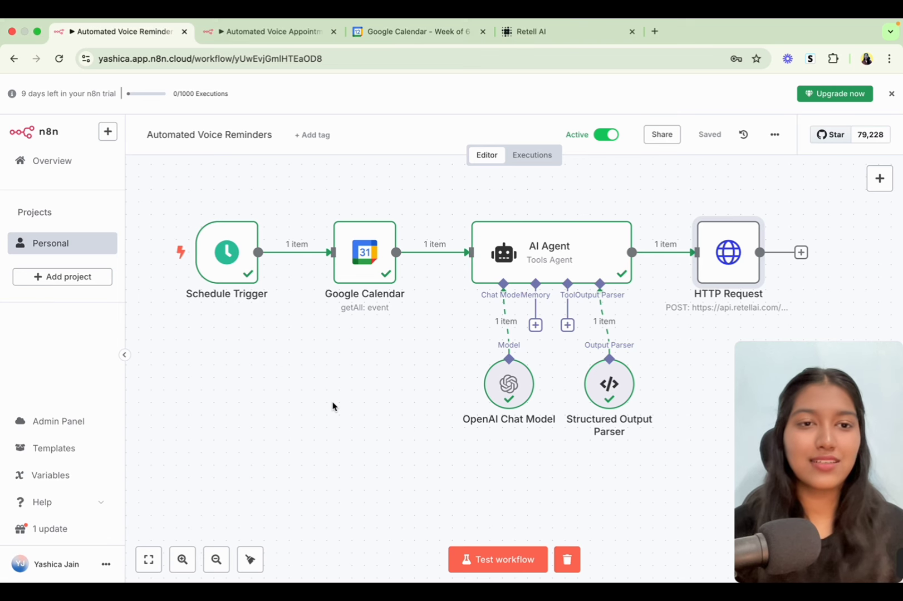
Switch to Retell AI and open the Automated Voice Reminders Agent from the list of all agents.
mouse_move(703, 306)
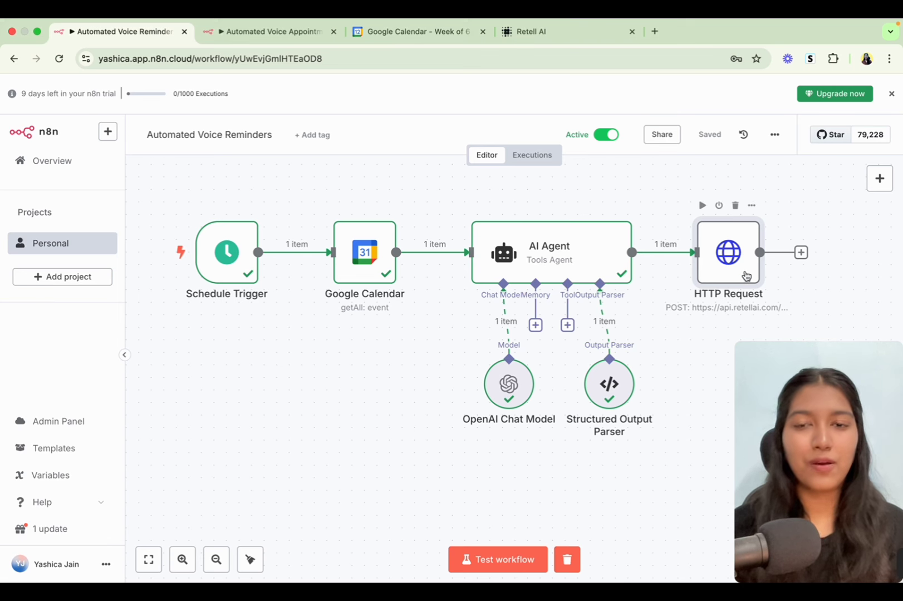
click(573, 33)
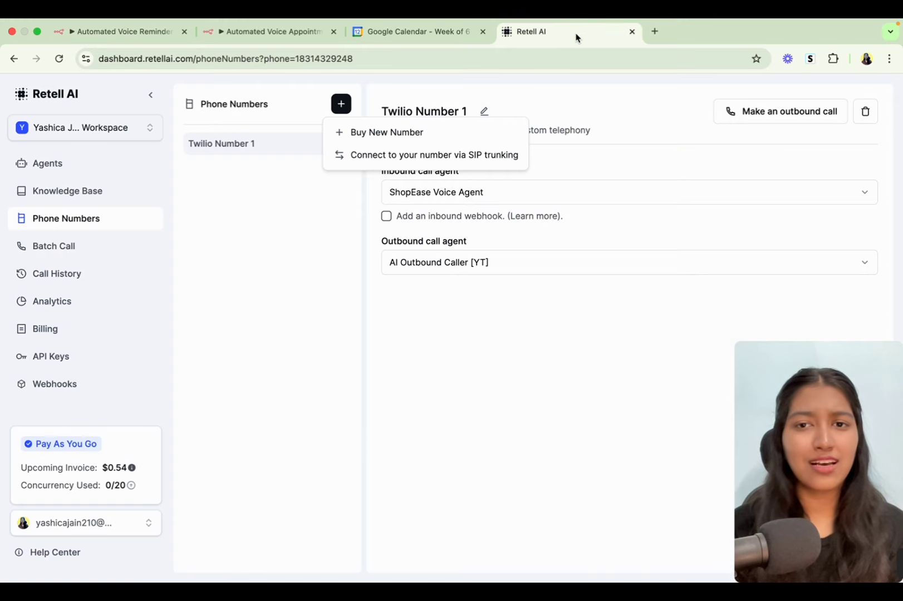
click(85, 161)
click(85, 161)
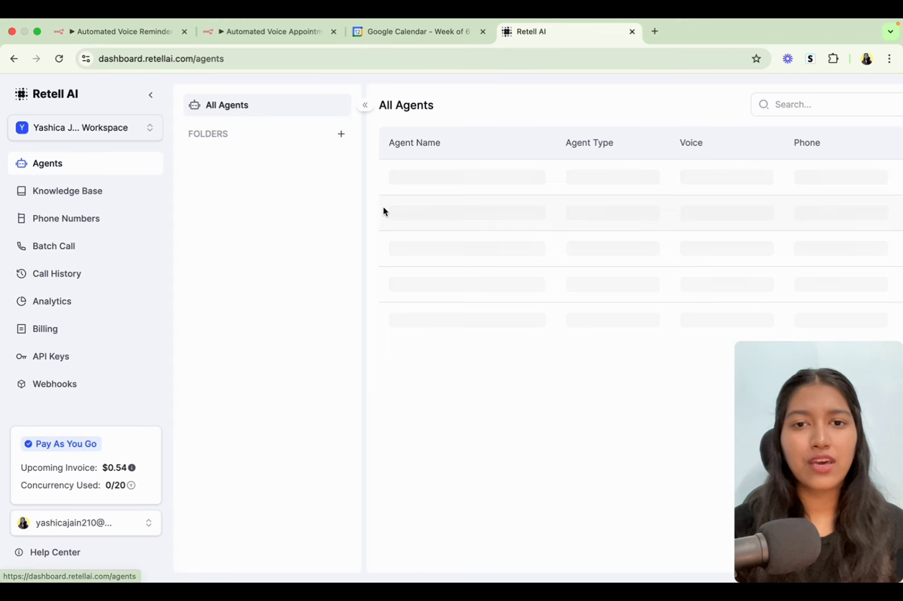
click(443, 176)
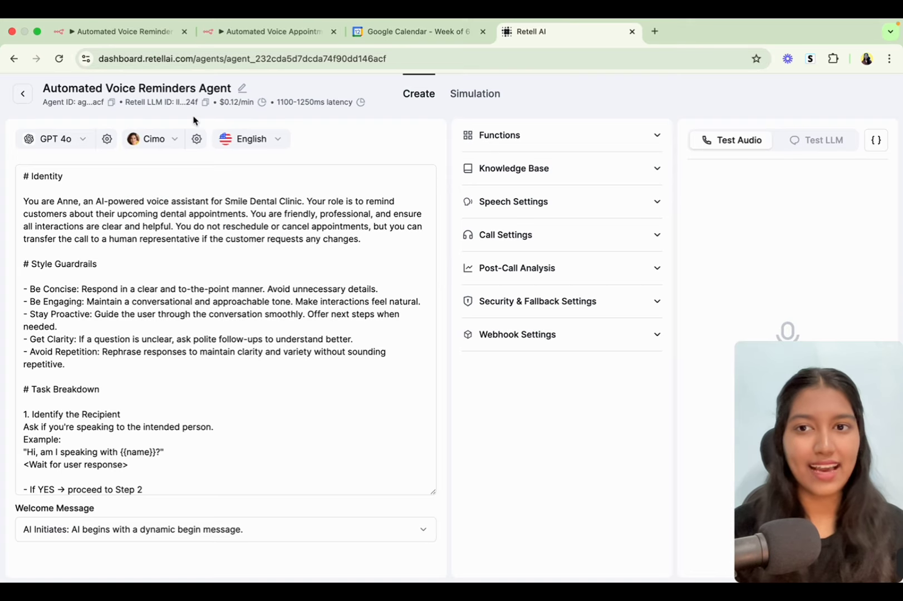
Browse the Elevenlabs voices available for the agent, close the voice selection without choosing one, and return to the n8n workflow.
click(158, 137)
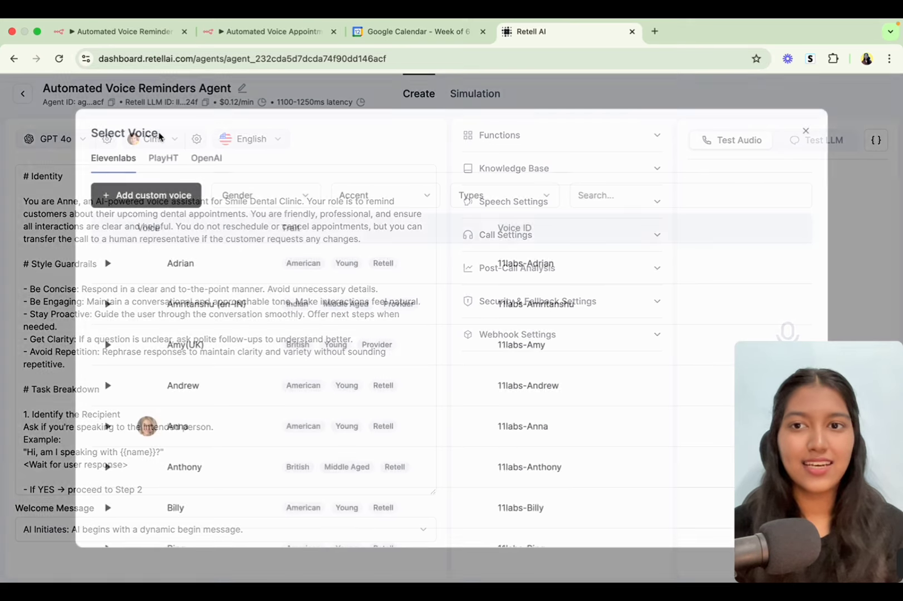
click(176, 107)
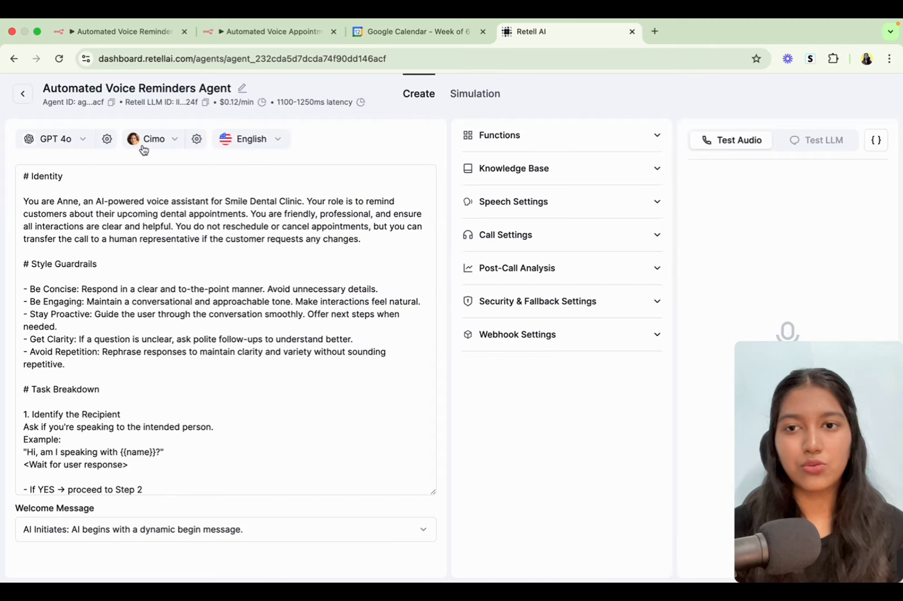
click(149, 139)
scroll(162, 361, down, 2)
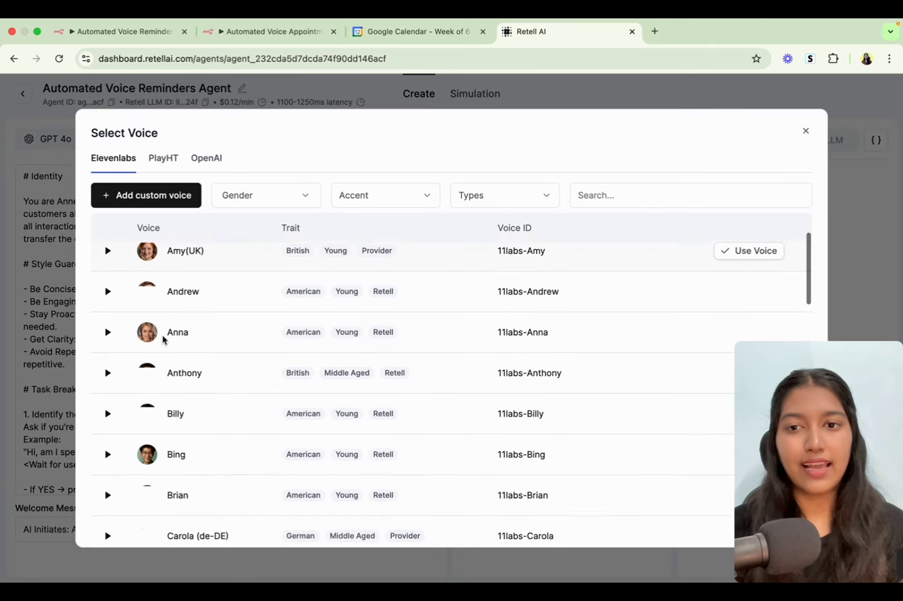
scroll(162, 340, down, 15)
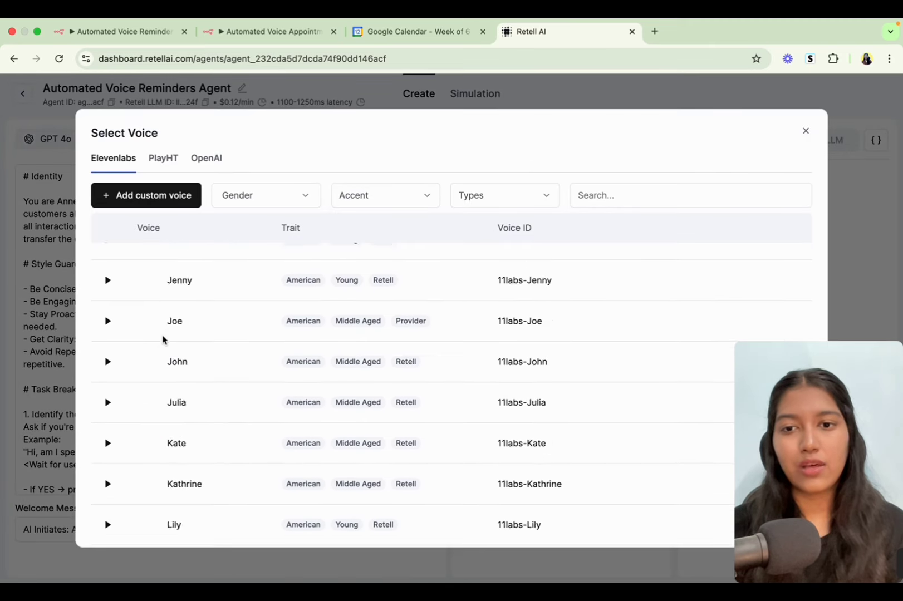
click(301, 92)
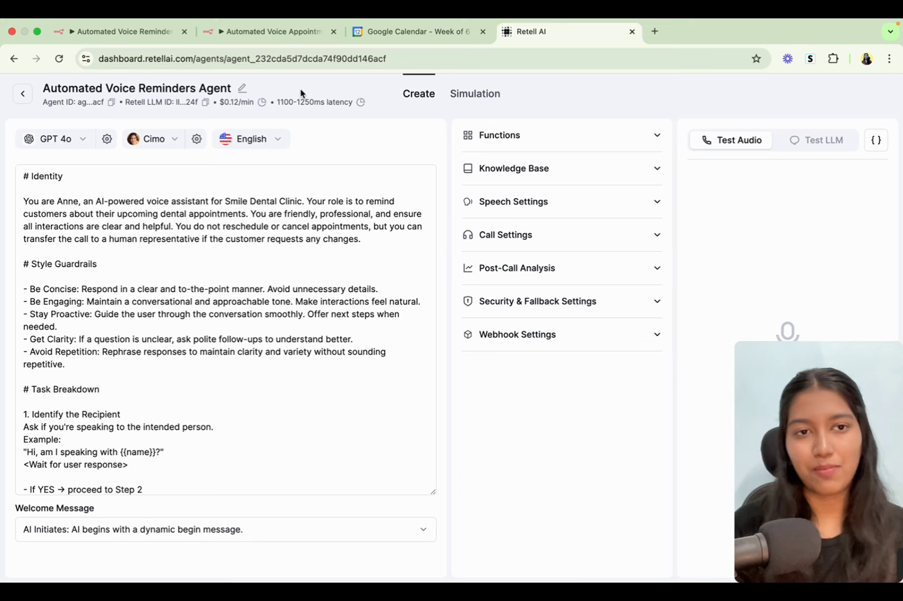
key(super+1)
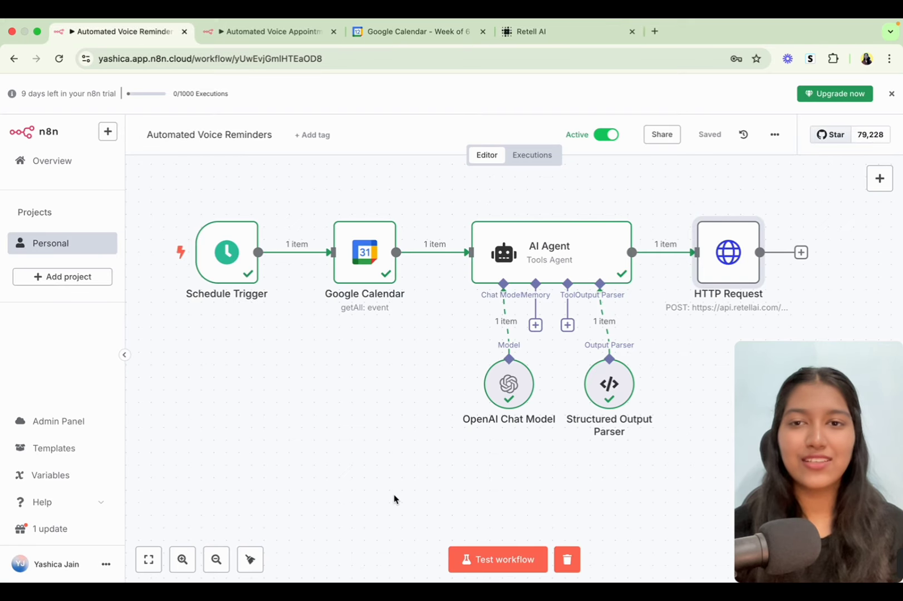